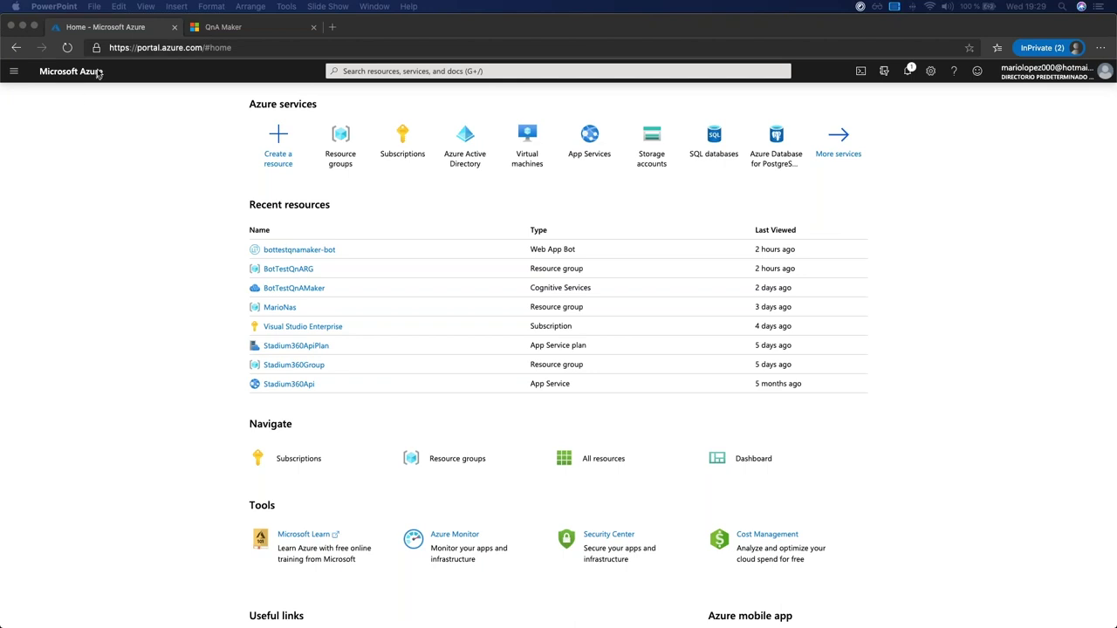
- Switch to the QnA Maker portal, placing it ahead of the Azure portal, and open its page for creating a knowledge base
{"action": "left_click_drag", "start_coordinate": [252, 31], "coordinate": [150, 32]}
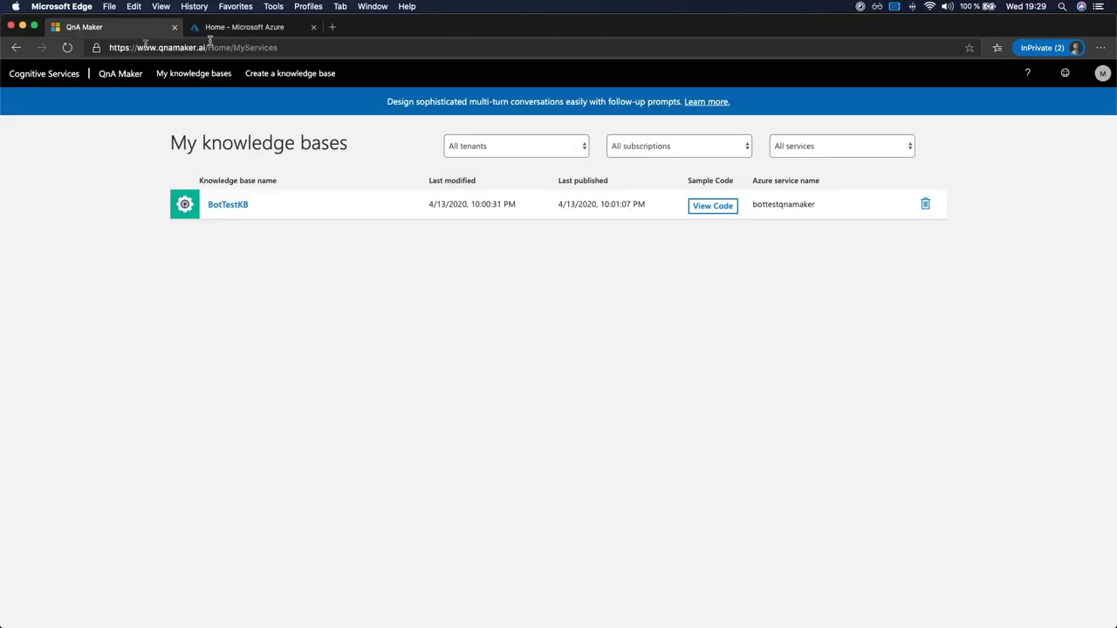
{"action": "left_click", "coordinate": [67, 47]}
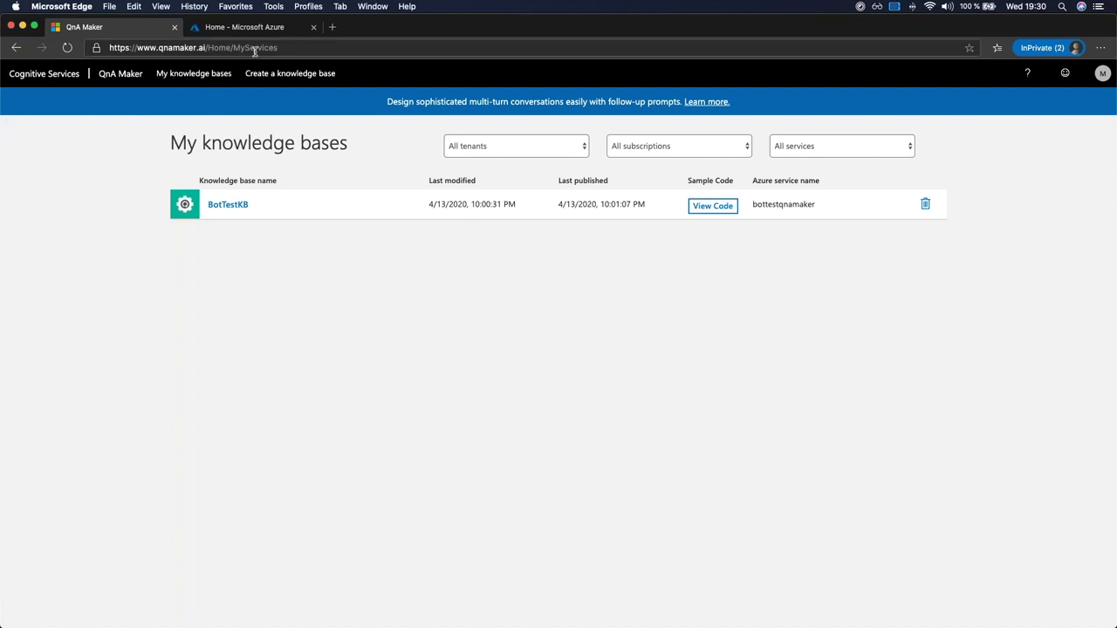
{"action": "left_click", "coordinate": [207, 48]}
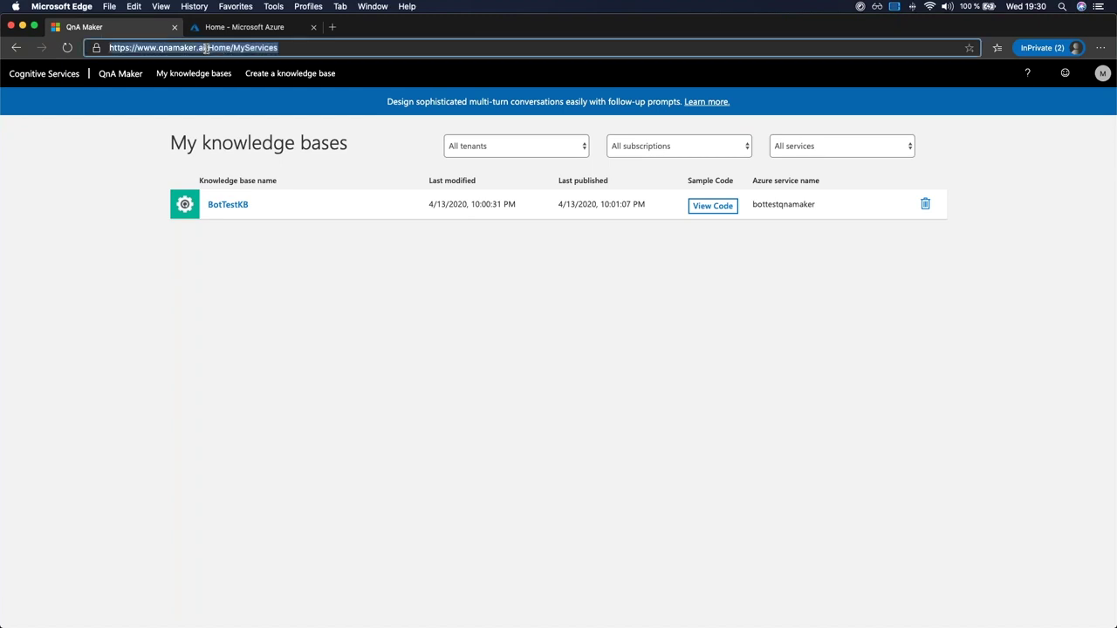
{"action": "left_click", "coordinate": [206, 48]}
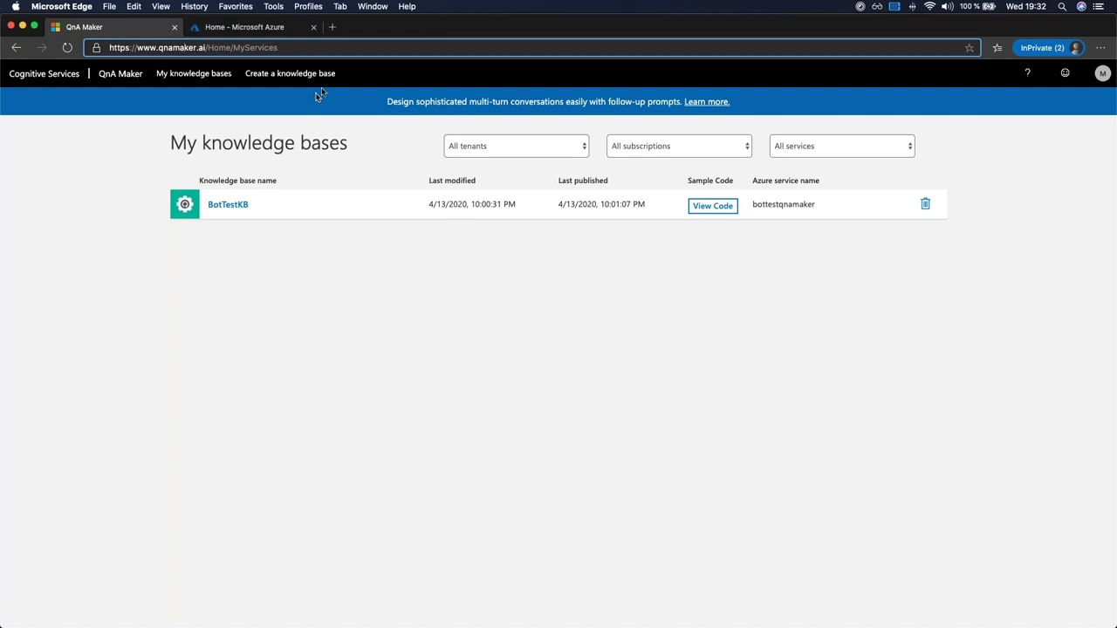
{"action": "left_click", "coordinate": [288, 76]}
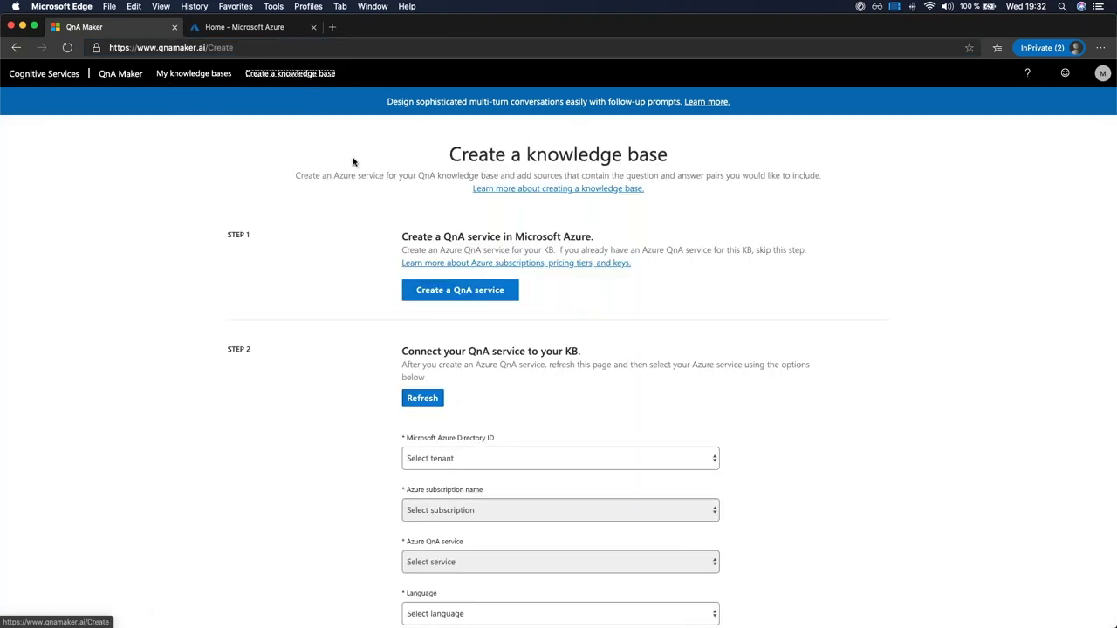
{"action": "key", "text": "ctrl+Up"}
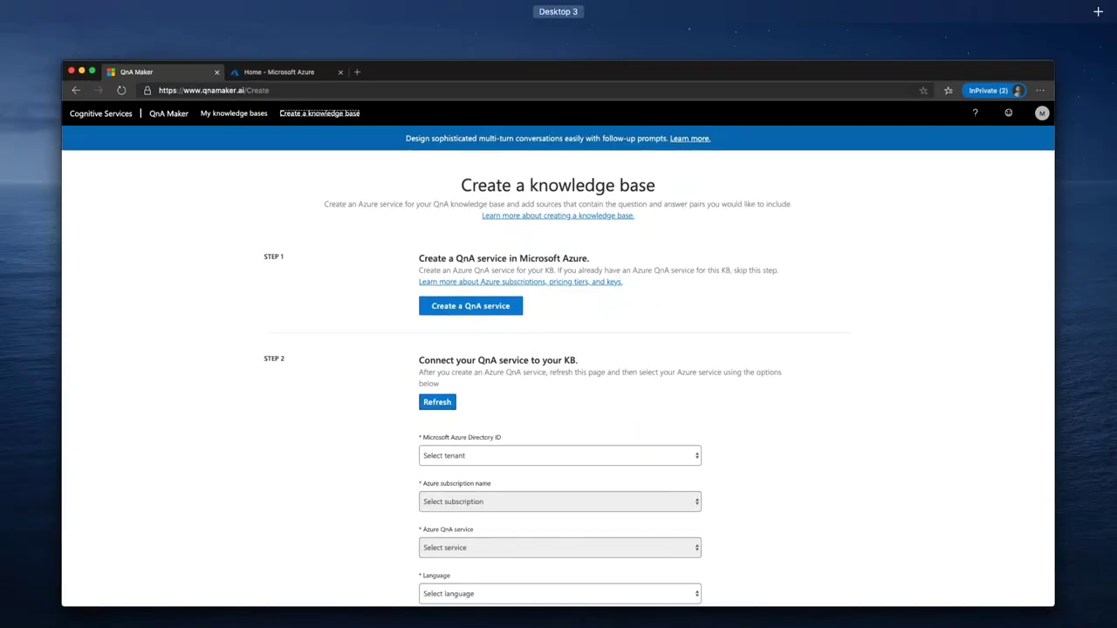
{"action": "key", "text": "ctrl+Up"}
{"action": "key", "text": "ctrl+Up"}
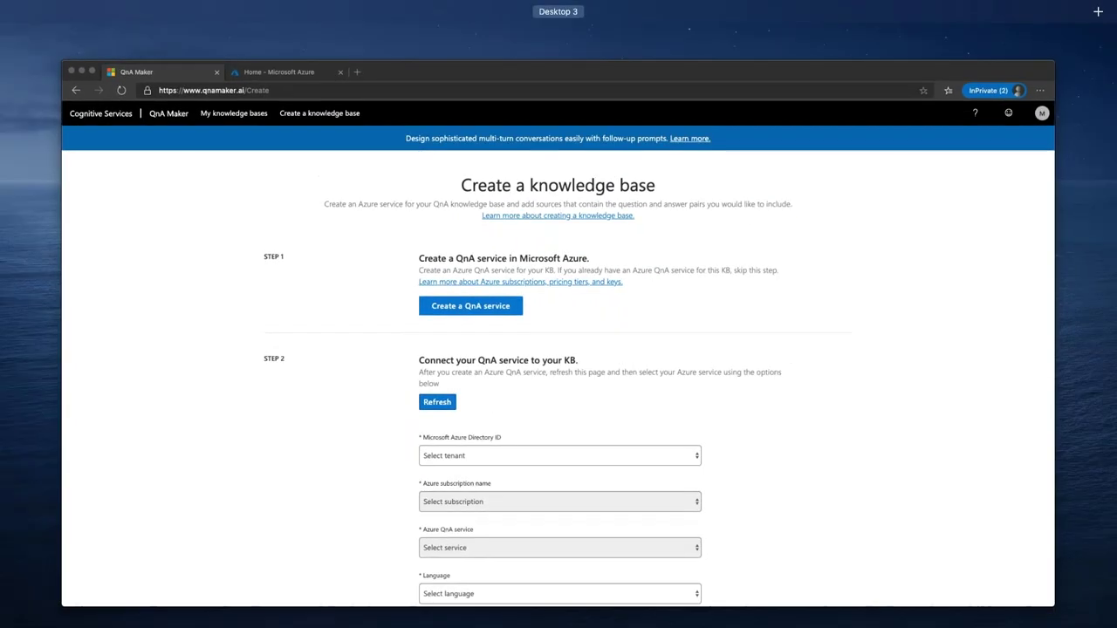
{"action": "key", "text": "ctrl+Up"}
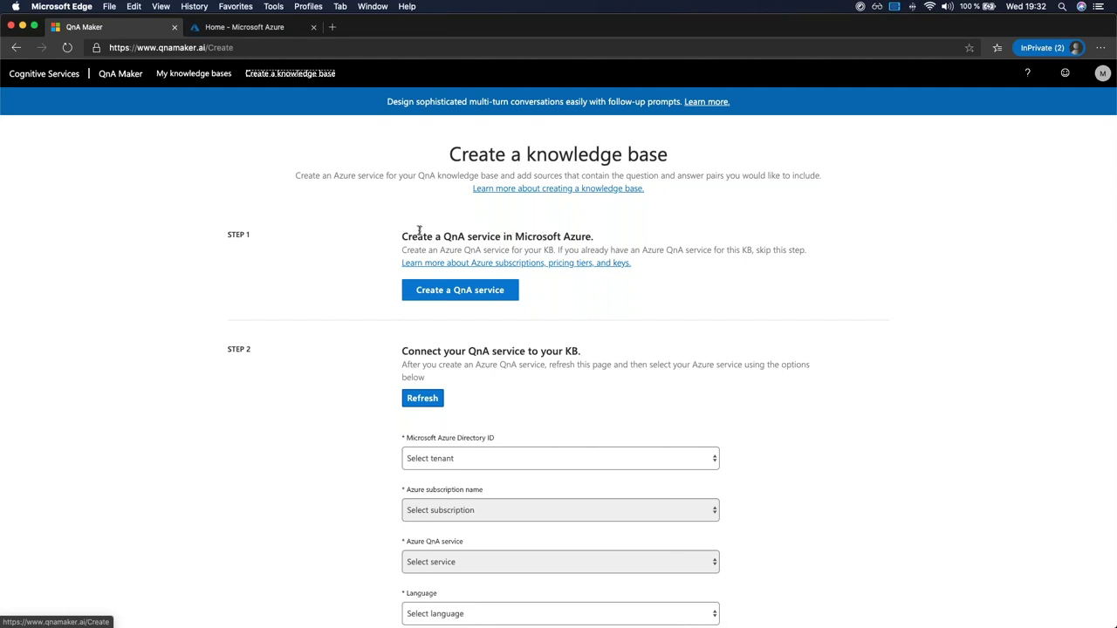
- Review the knowledge base creation steps and start creating a new QnA service in Microsoft Azure
{"action": "scroll", "coordinate": [304, 326], "scroll_direction": "down", "scroll_amount": 5}
{"action": "scroll", "coordinate": [301, 327], "scroll_direction": "down", "scroll_amount": 6}
{"action": "scroll", "coordinate": [292, 279], "scroll_direction": "up", "scroll_amount": 7}
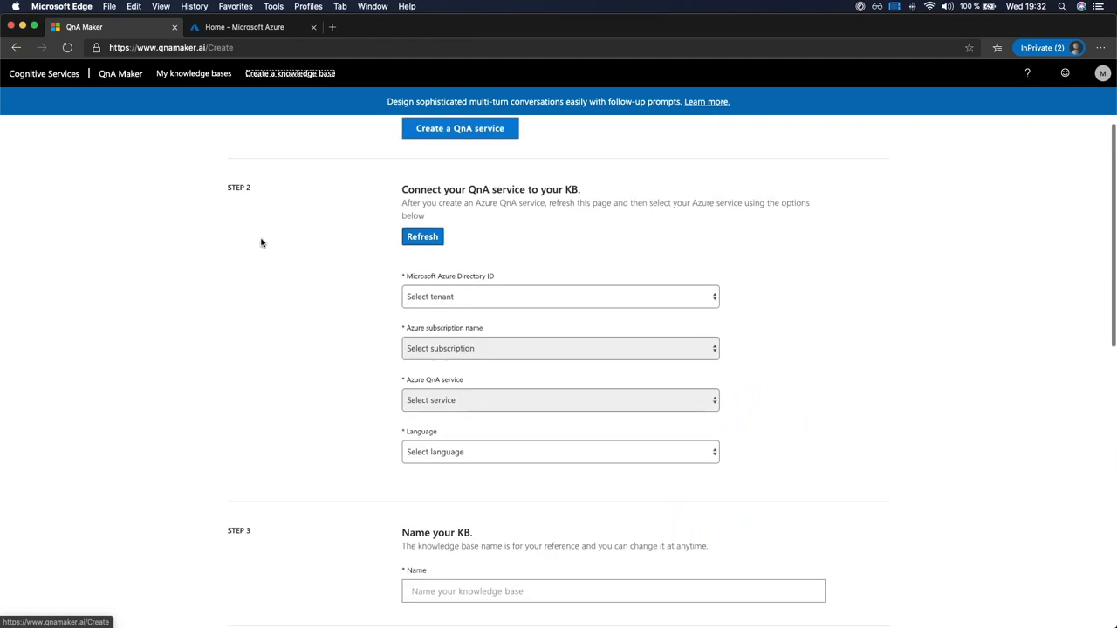
{"action": "scroll", "coordinate": [261, 243], "scroll_direction": "up", "scroll_amount": 4}
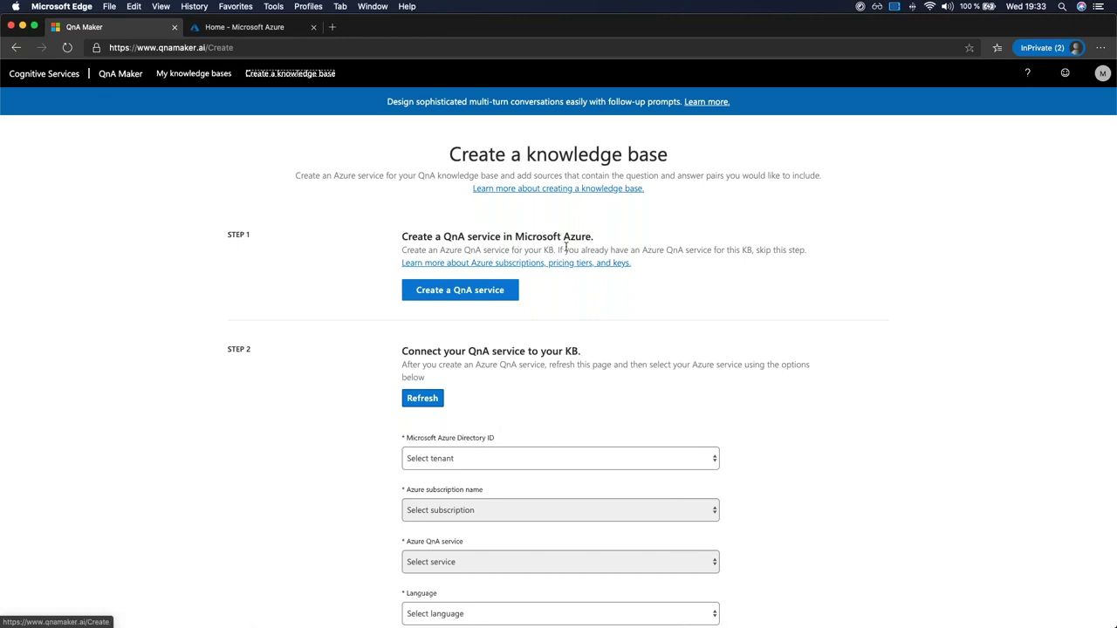
{"action": "left_click", "coordinate": [491, 291]}
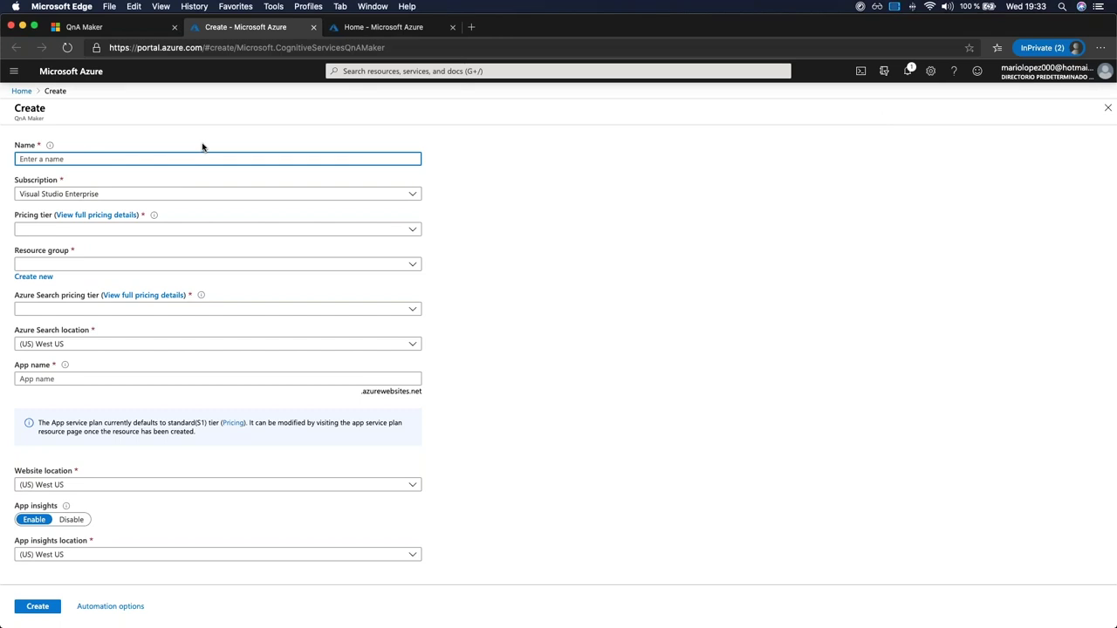
- Name the QnA Maker service QnAWebinarTest, with the Visual Studio Enterprise subscription and the S0 pricing tier at $10 per month
{"action": "type", "text": "QnAWebinarTest"}
{"action": "left_click", "coordinate": [151, 195]}
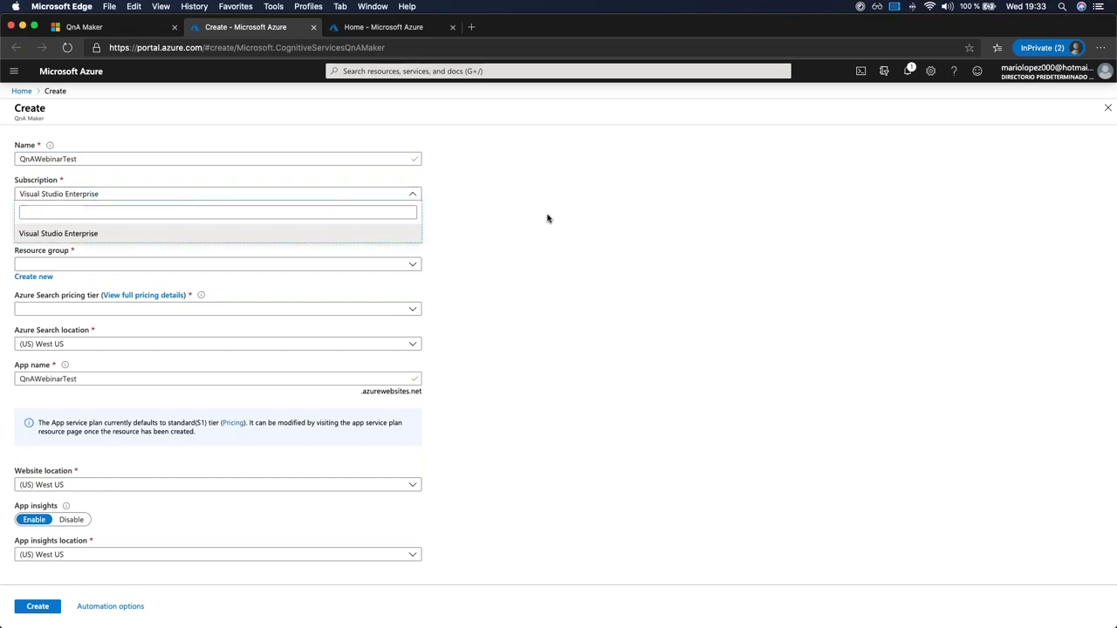
{"action": "left_click", "coordinate": [200, 233]}
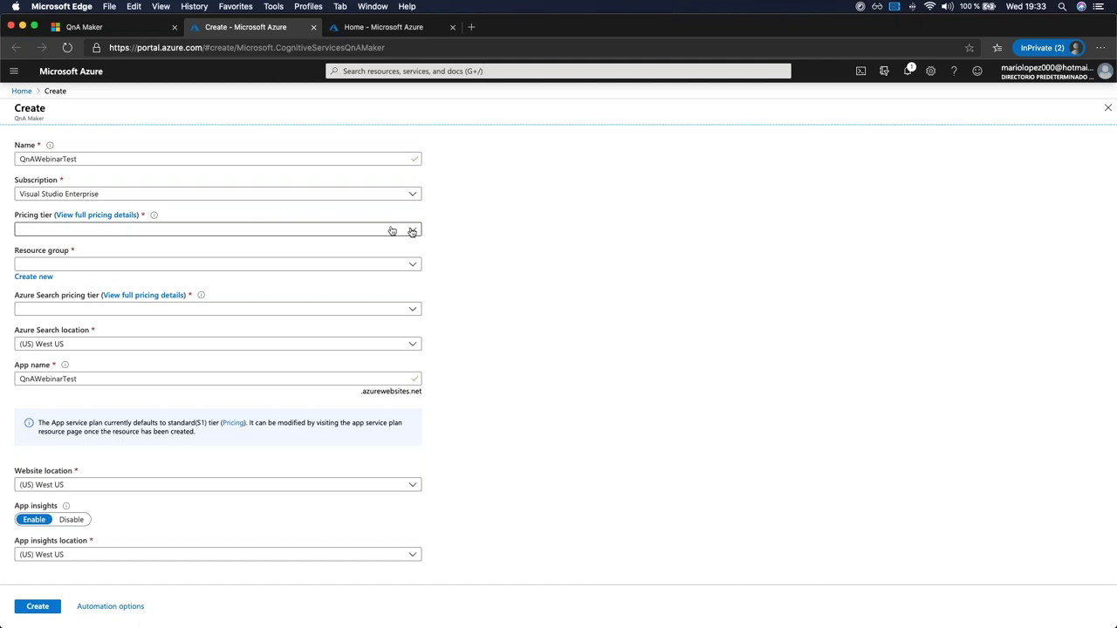
{"action": "left_click", "coordinate": [54, 230]}
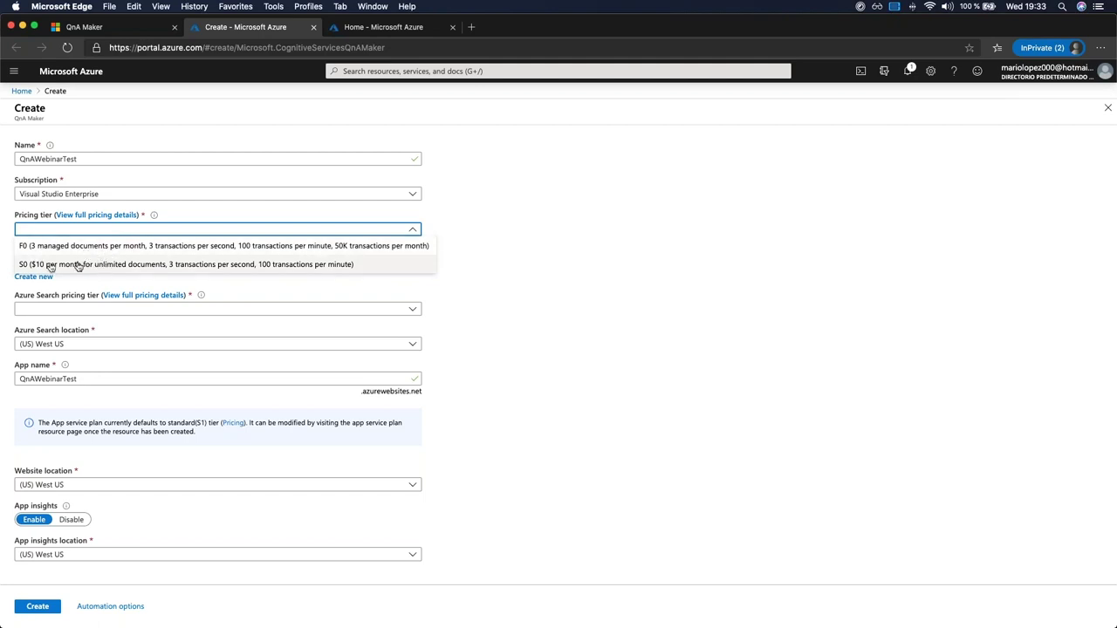
{"action": "left_click", "coordinate": [144, 271]}
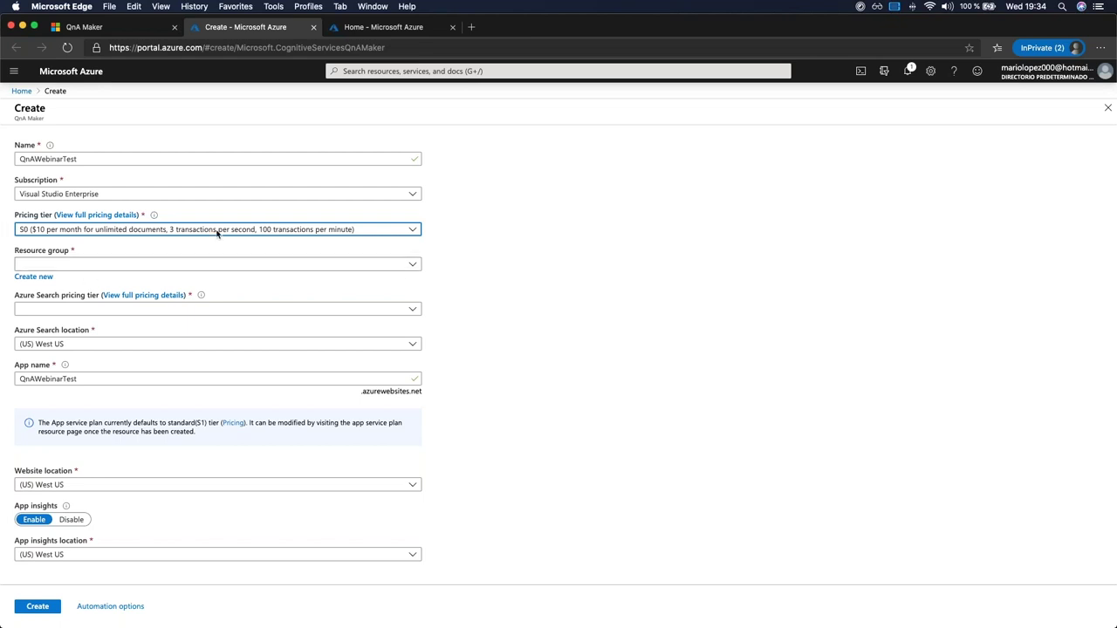
- Create a new resource group named QnAWebinarTestRG and set its location to (Europe) West Europe
{"action": "left_click", "coordinate": [41, 277]}
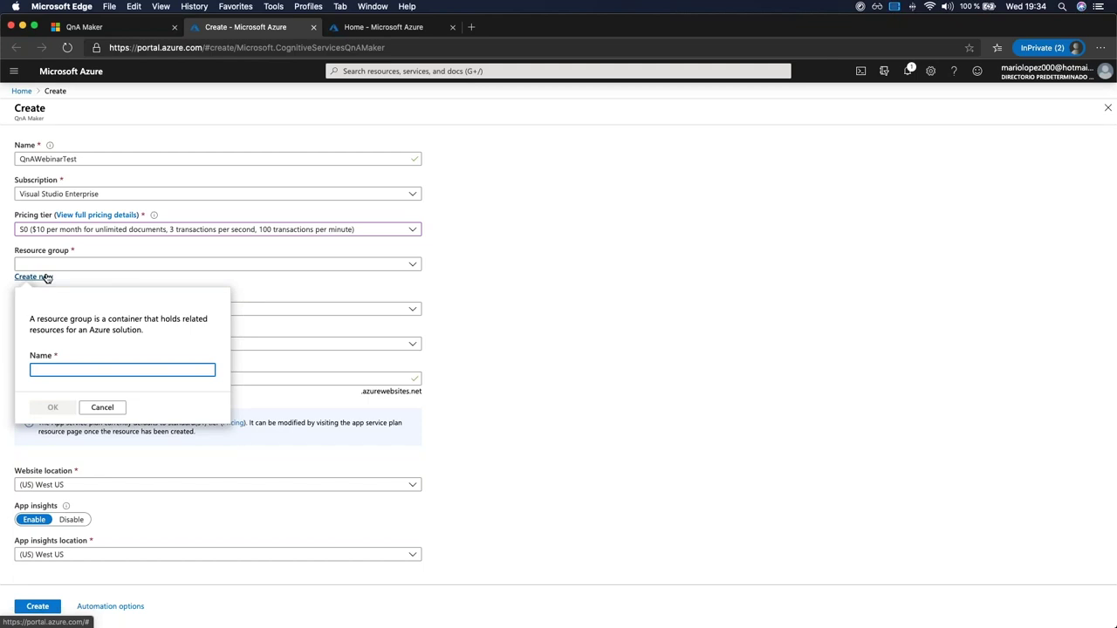
{"action": "type", "text": "QnAWe"}
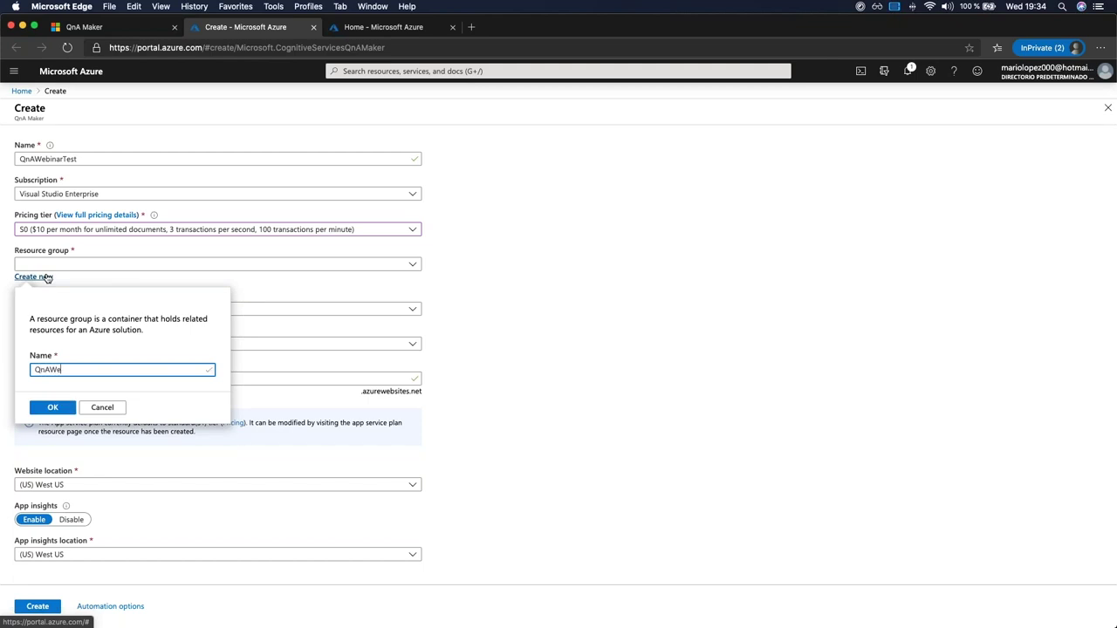
{"action": "type", "text": "binarTestRG"}
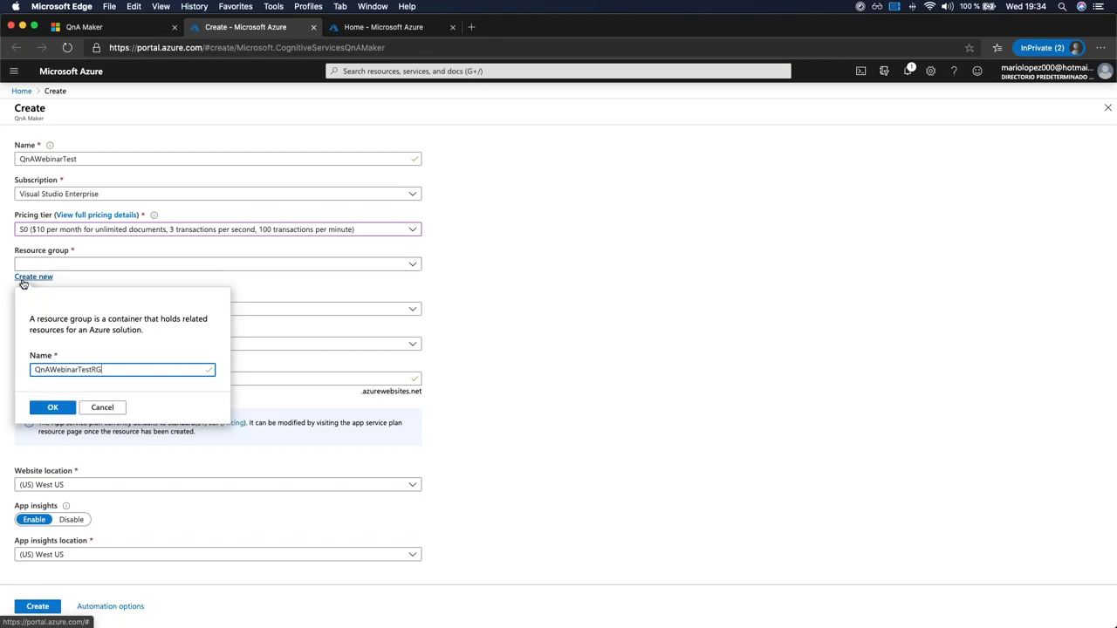
{"action": "left_click", "coordinate": [52, 407]}
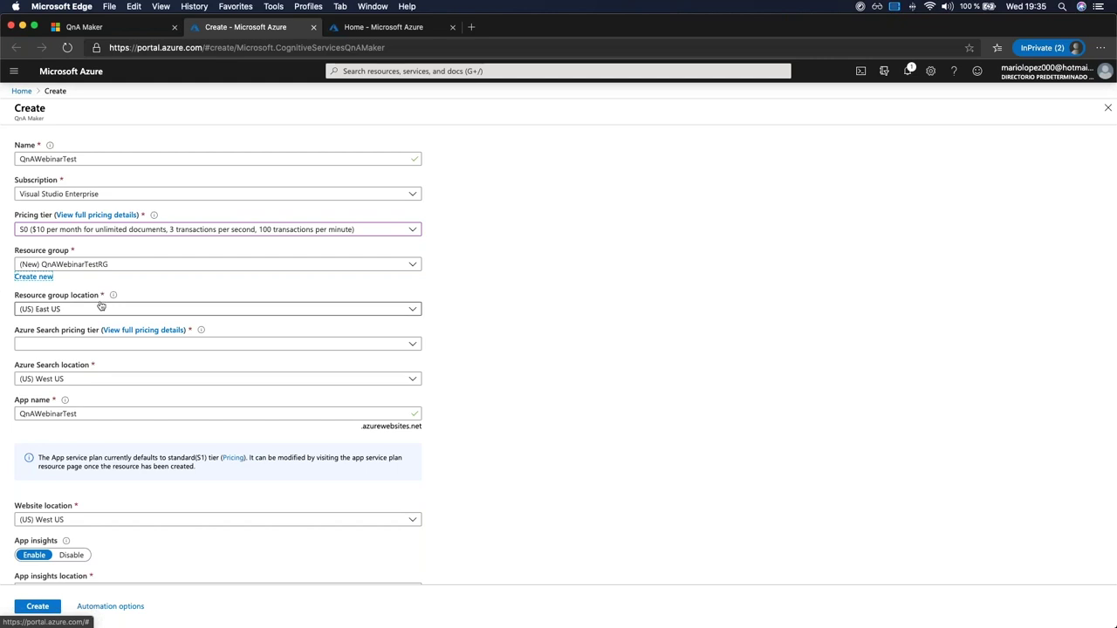
{"action": "left_click", "coordinate": [218, 314]}
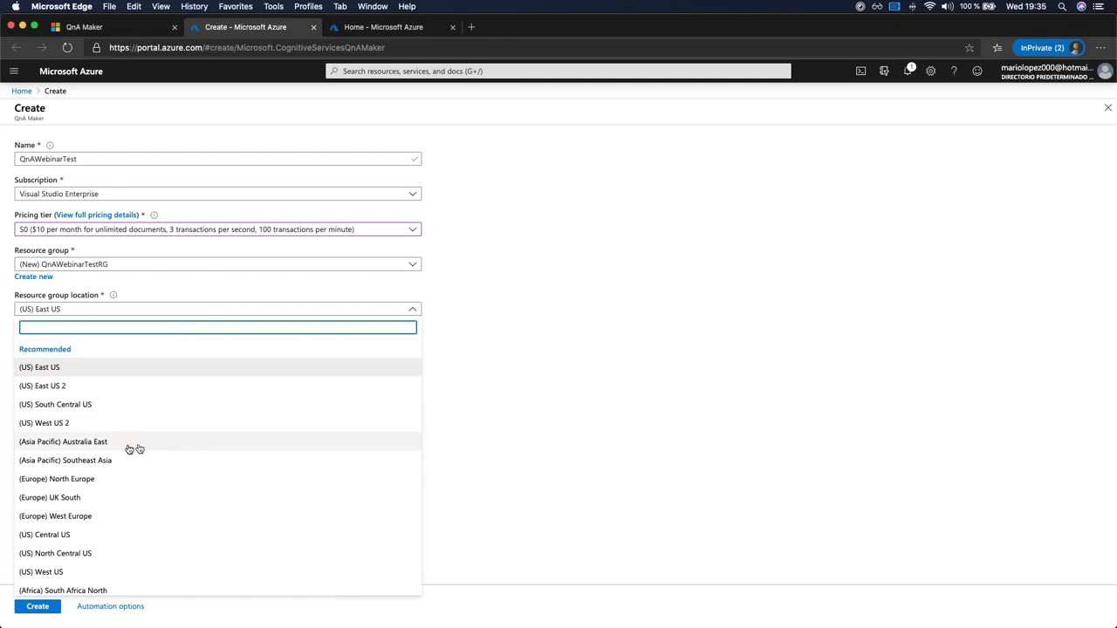
{"action": "left_click", "coordinate": [131, 516]}
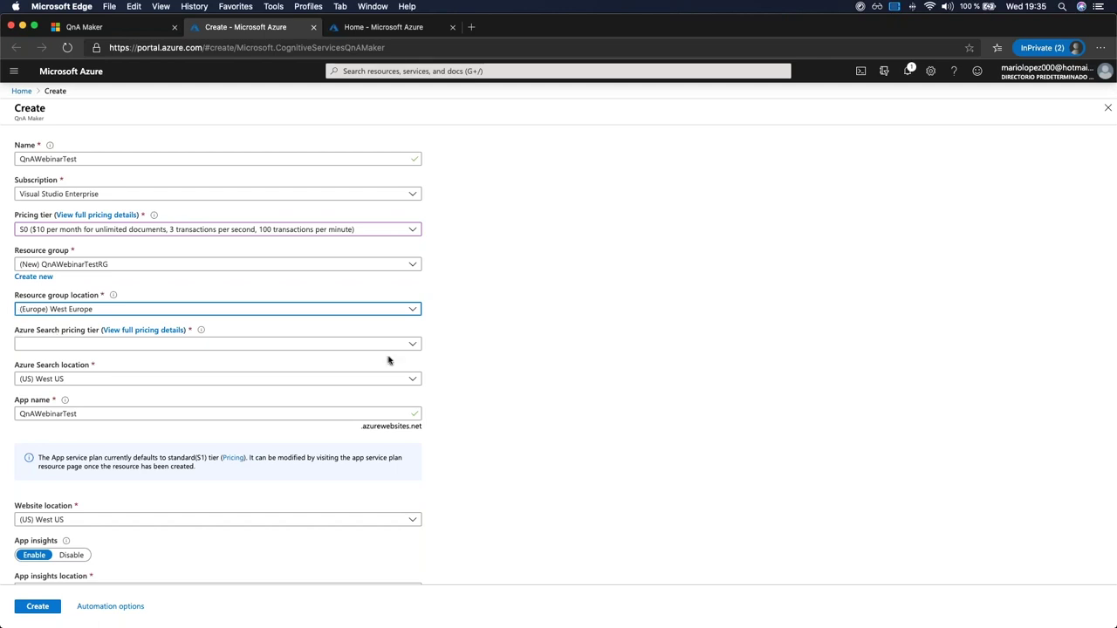
- Set the Azure Search pricing tier to F (3 Indexes) and the Azure Search location to (Europe) West Europe
{"action": "left_click", "coordinate": [231, 349]}
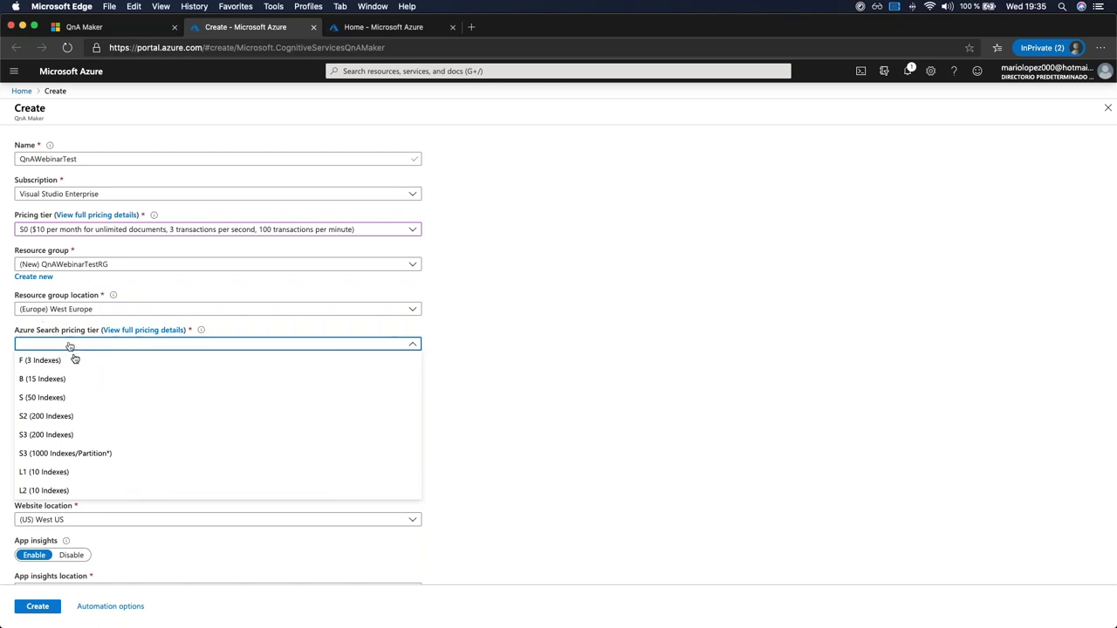
{"action": "left_click", "coordinate": [59, 362]}
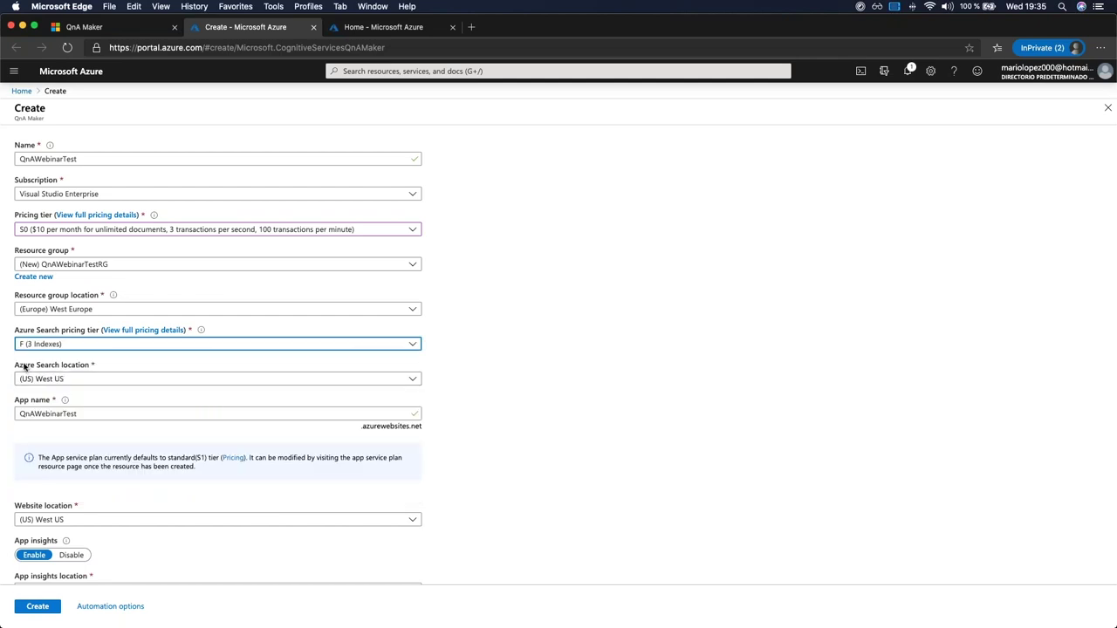
{"action": "left_click", "coordinate": [131, 378]}
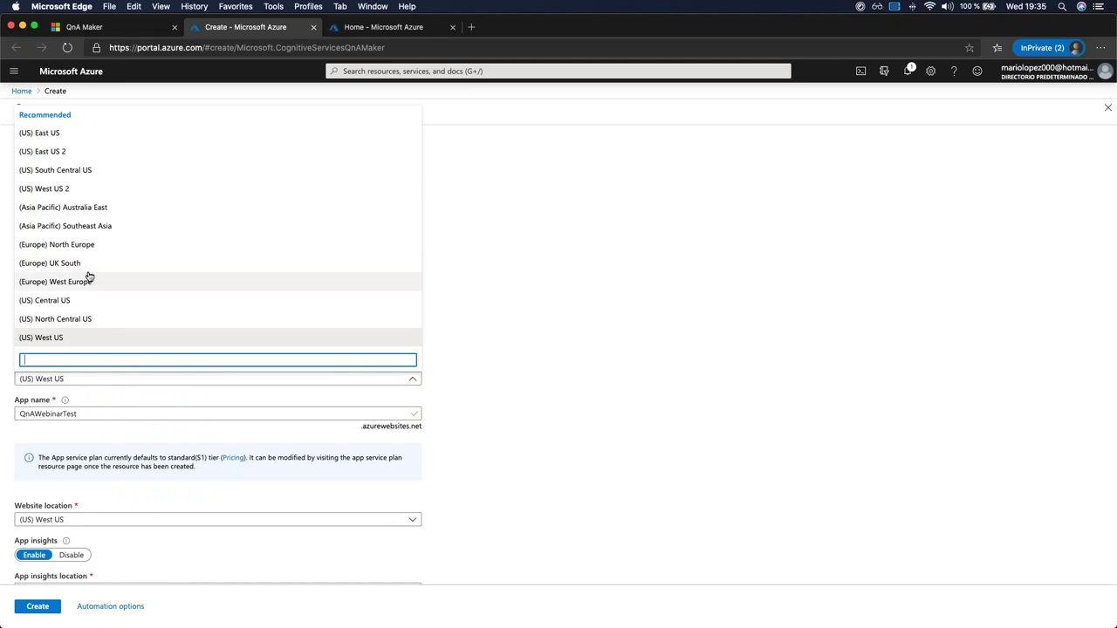
{"action": "scroll", "coordinate": [92, 222], "scroll_direction": "down", "scroll_amount": 5}
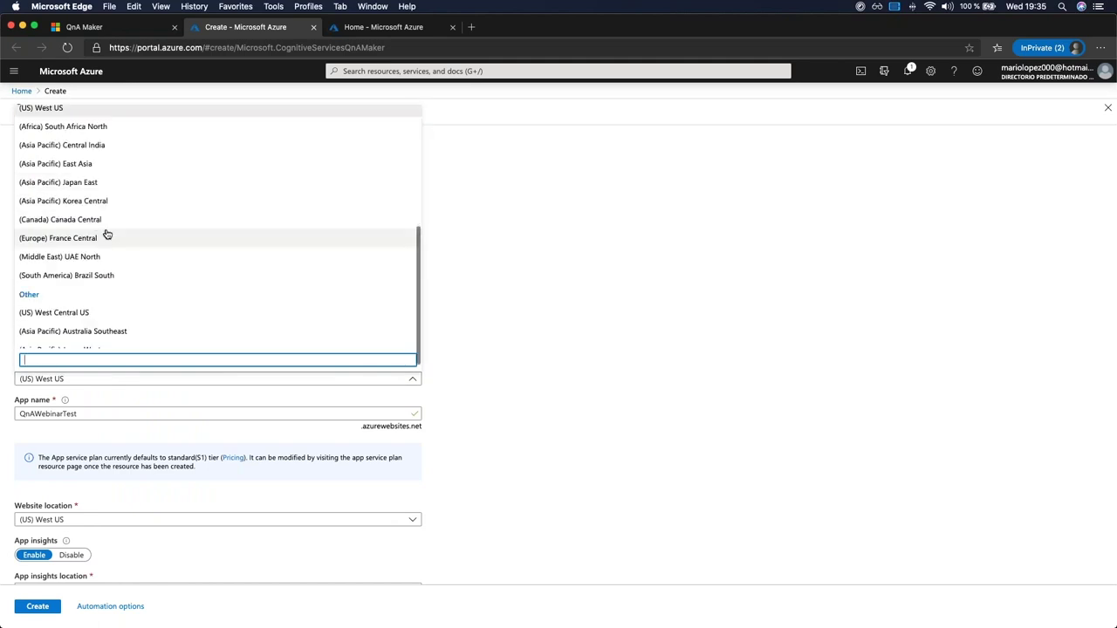
{"action": "scroll", "coordinate": [105, 232], "scroll_direction": "up", "scroll_amount": 2}
{"action": "left_click", "coordinate": [75, 154]}
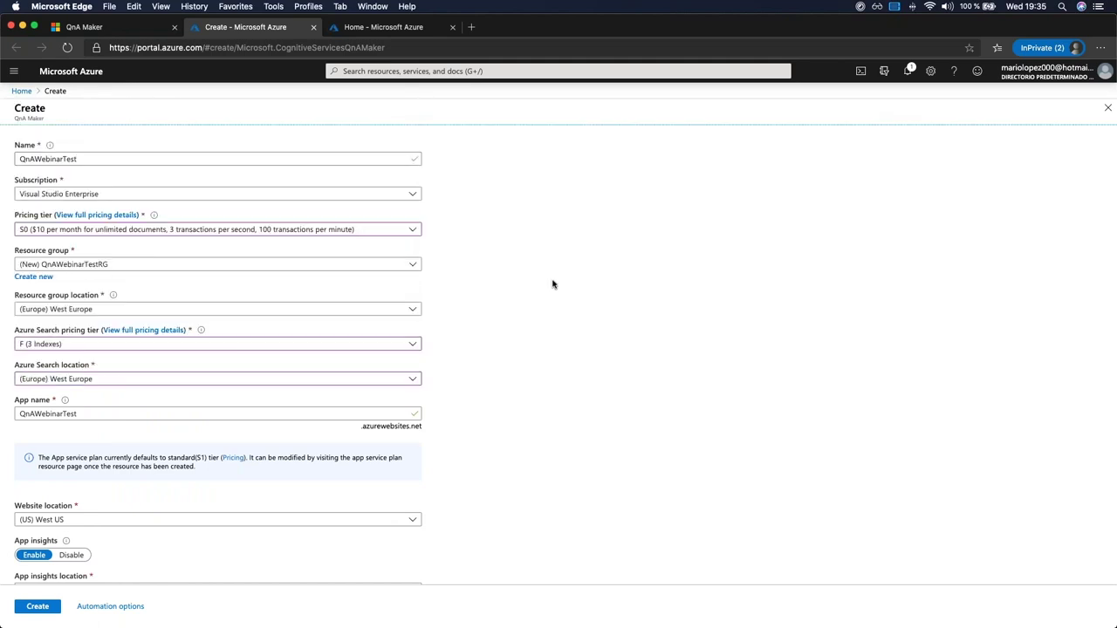
{"action": "scroll", "coordinate": [548, 327], "scroll_direction": "down", "scroll_amount": 2}
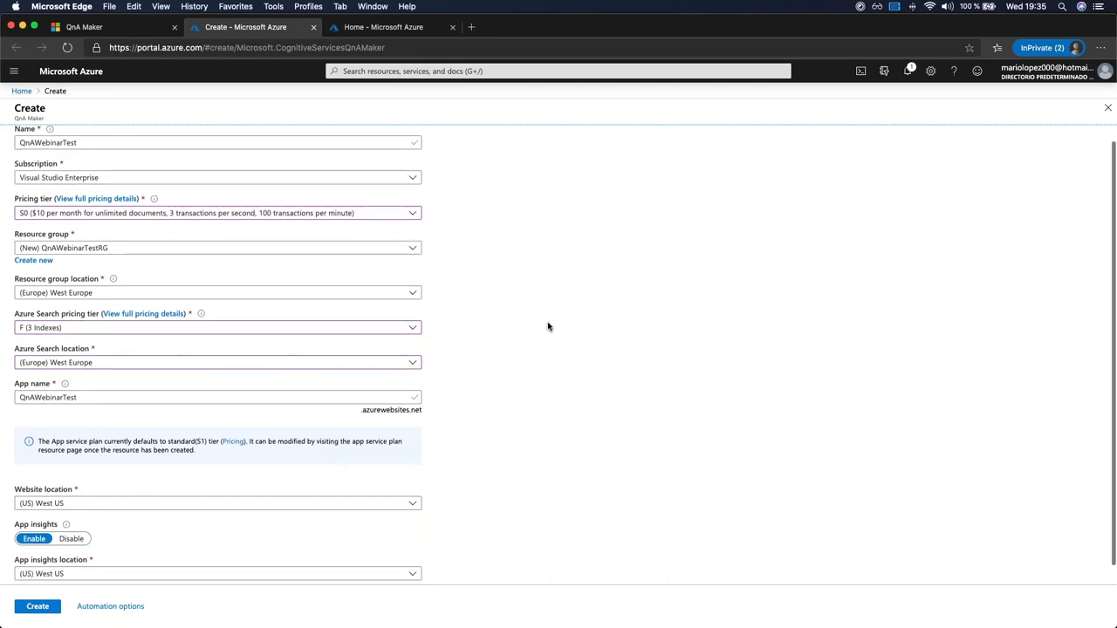
{"action": "left_click", "coordinate": [93, 373]}
{"action": "scroll", "coordinate": [96, 338], "scroll_direction": "up", "scroll_amount": 2}
{"action": "left_click", "coordinate": [117, 158]}
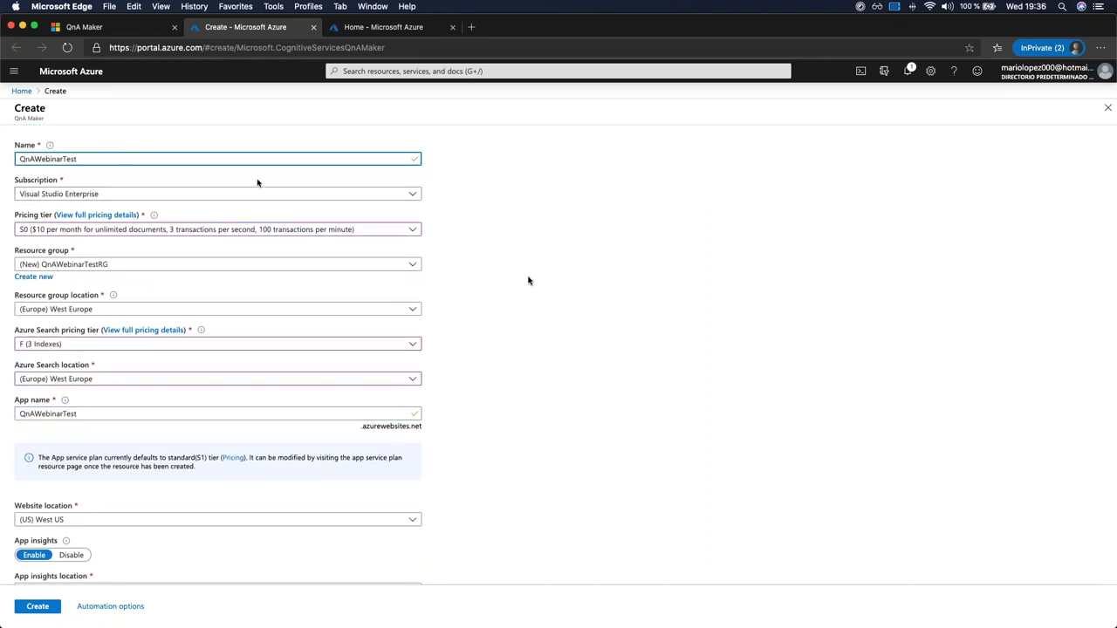
- Set both the website location and the App insights location to (Europe) West Europe, and submit the QnA Maker service for creation
{"action": "scroll", "coordinate": [553, 331], "scroll_direction": "down", "scroll_amount": 1}
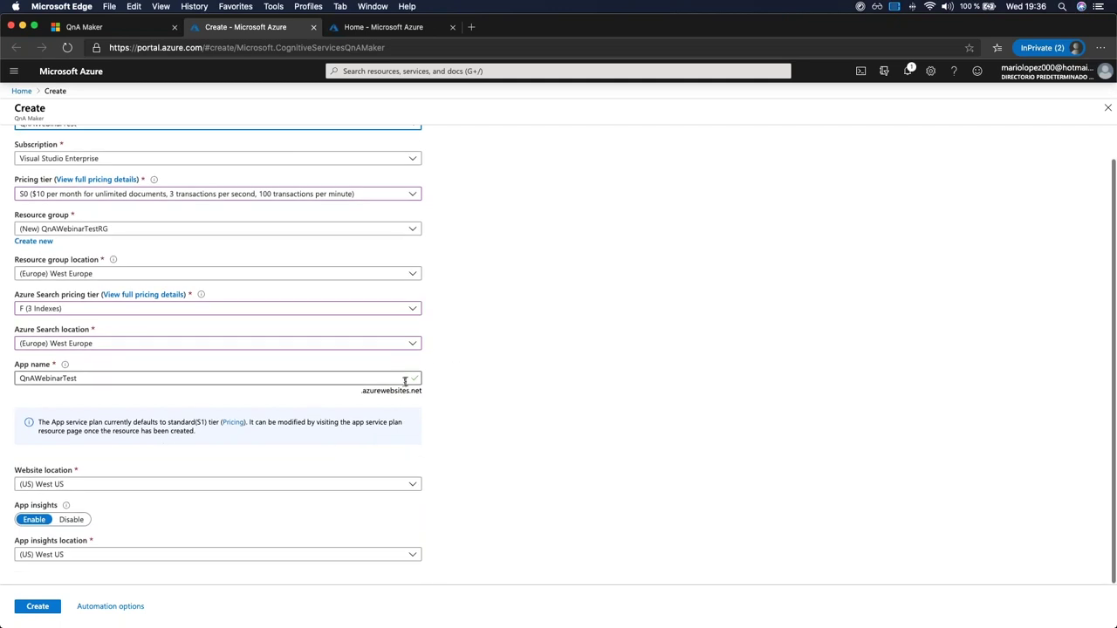
{"action": "left_click", "coordinate": [100, 486]}
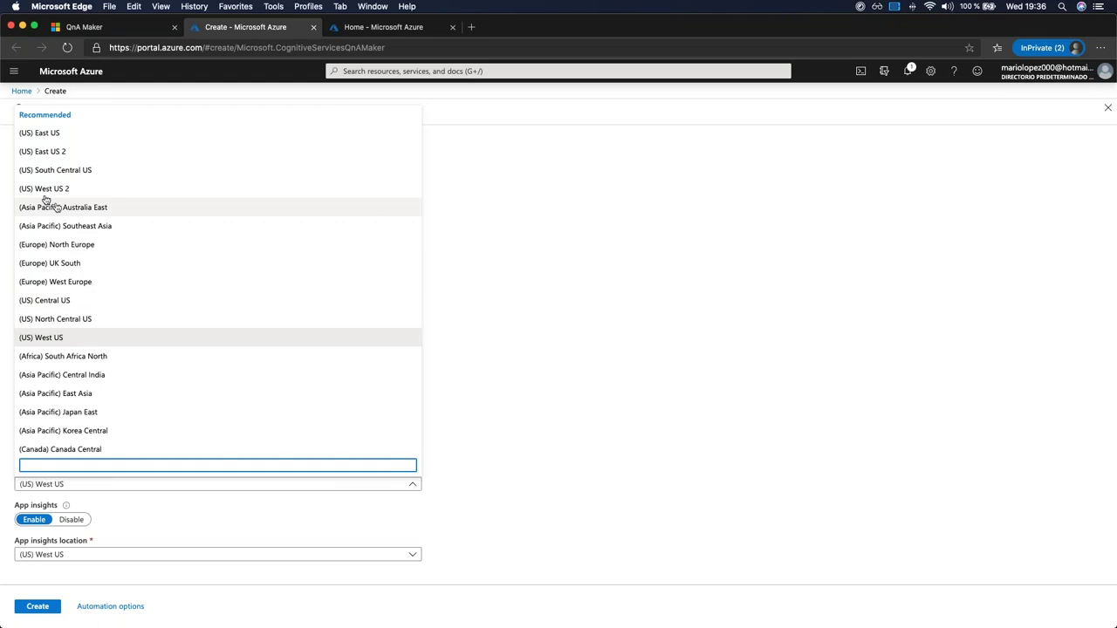
{"action": "left_click", "coordinate": [77, 281]}
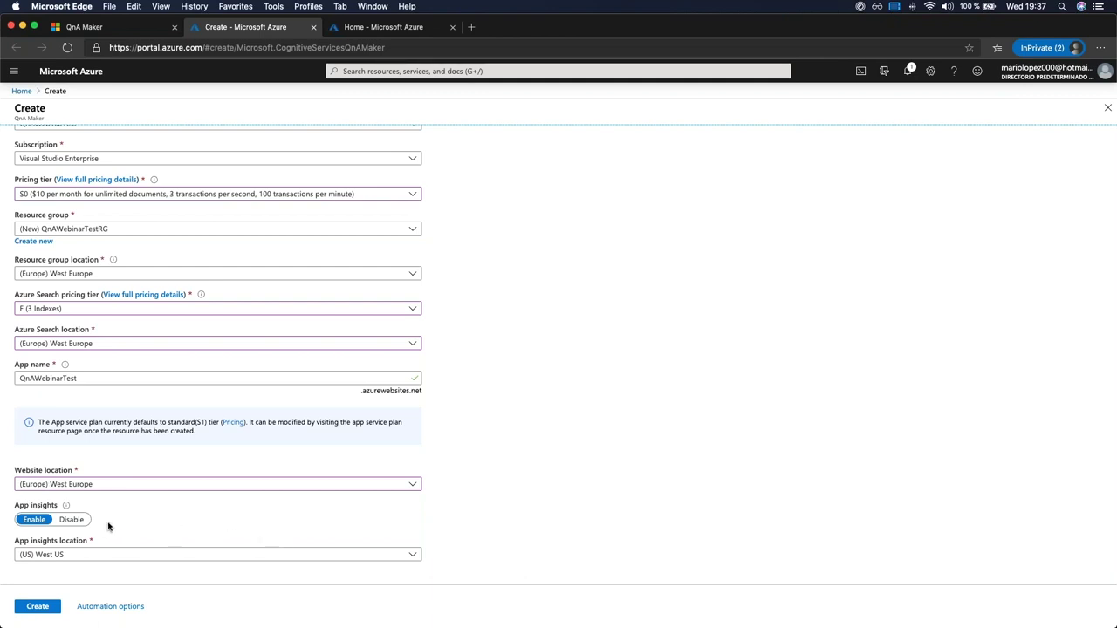
{"action": "left_click", "coordinate": [175, 556]}
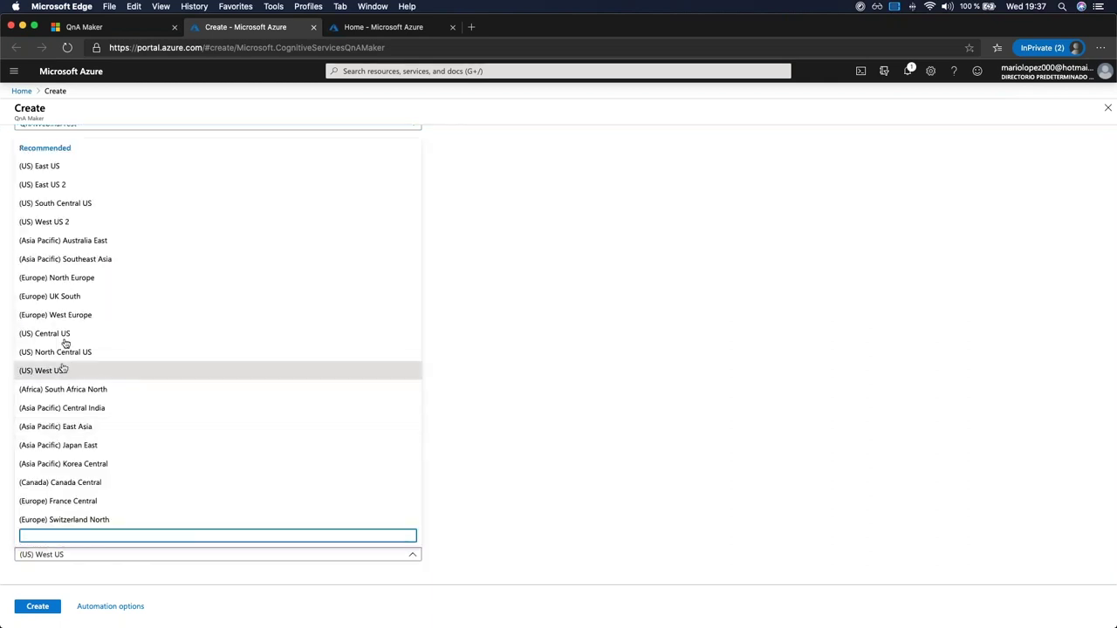
{"action": "left_click", "coordinate": [103, 315]}
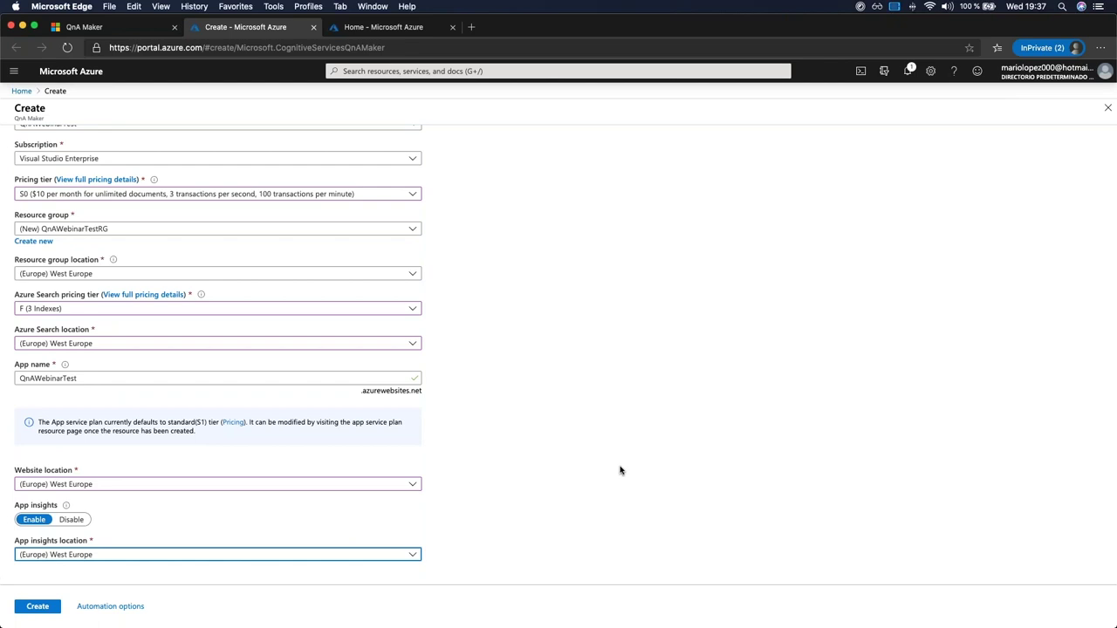
{"action": "left_click", "coordinate": [49, 610]}
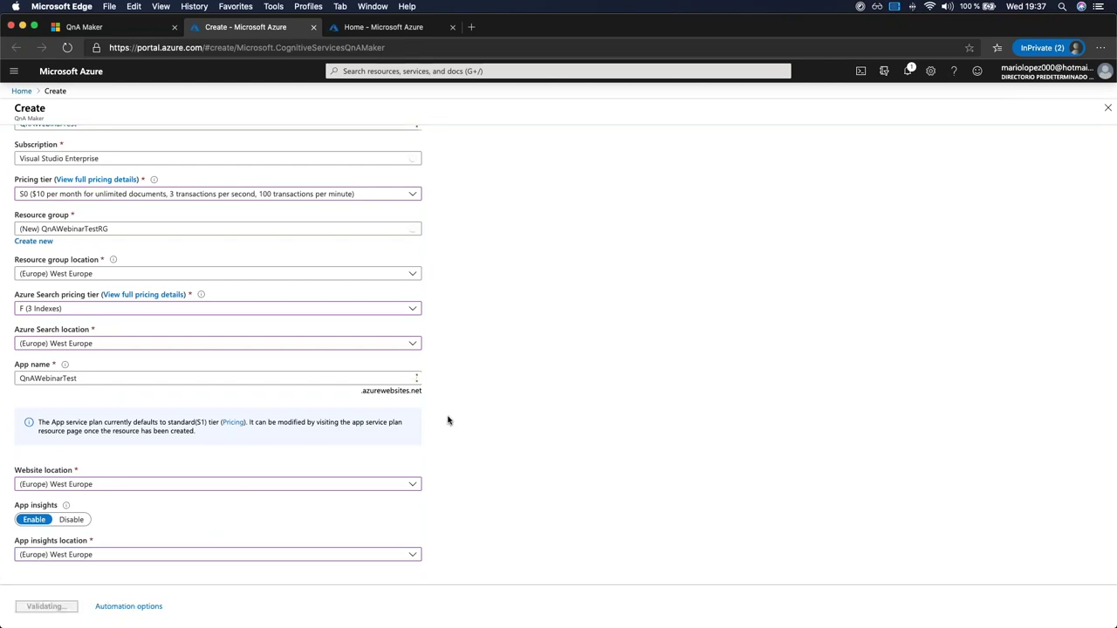
{"action": "scroll", "coordinate": [452, 384], "scroll_direction": "up", "scroll_amount": 2}
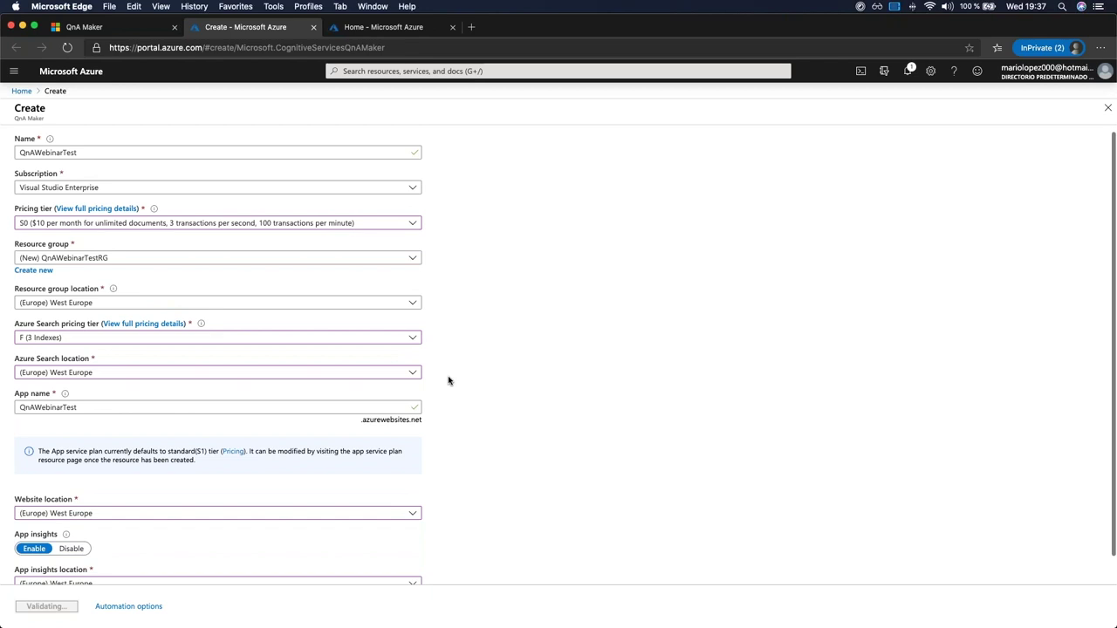
- Change the Azure Search pricing tier to B (15 Indexes) and resubmit the QnA Maker service for creation
{"action": "scroll", "coordinate": [472, 402], "scroll_direction": "down", "scroll_amount": 2}
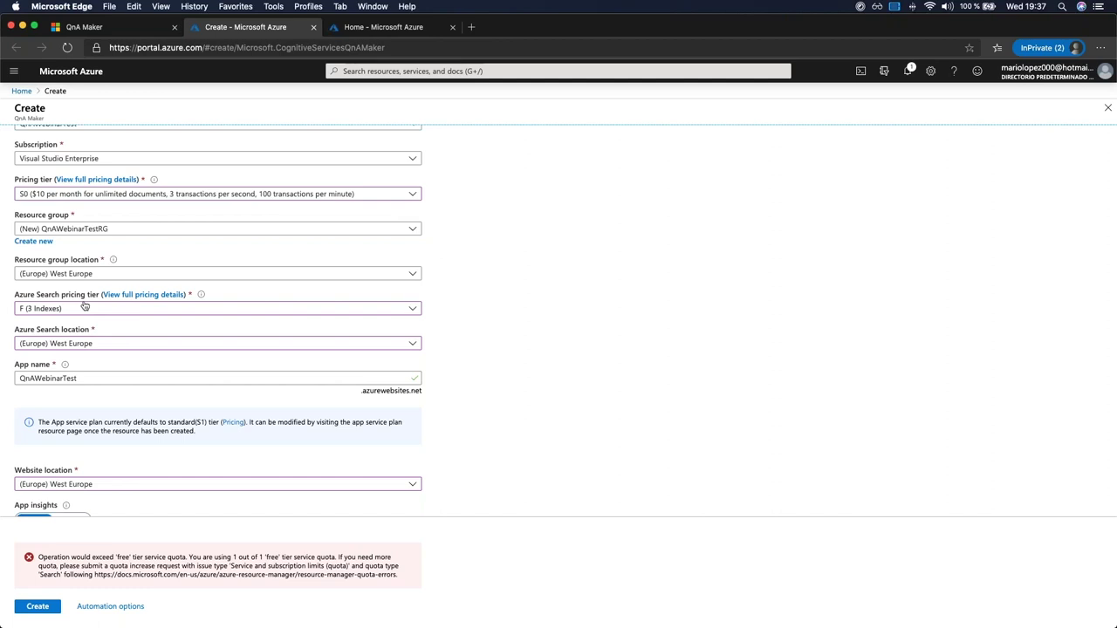
{"action": "left_click", "coordinate": [56, 308]}
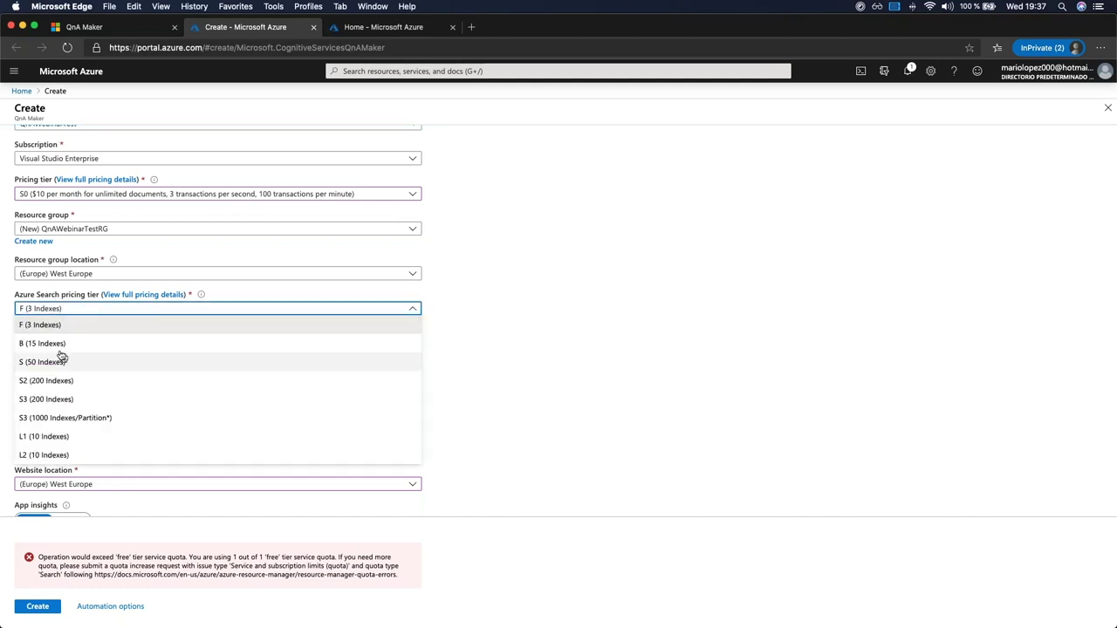
{"action": "left_click", "coordinate": [48, 349]}
{"action": "scroll", "coordinate": [739, 385], "scroll_direction": "down", "scroll_amount": 2}
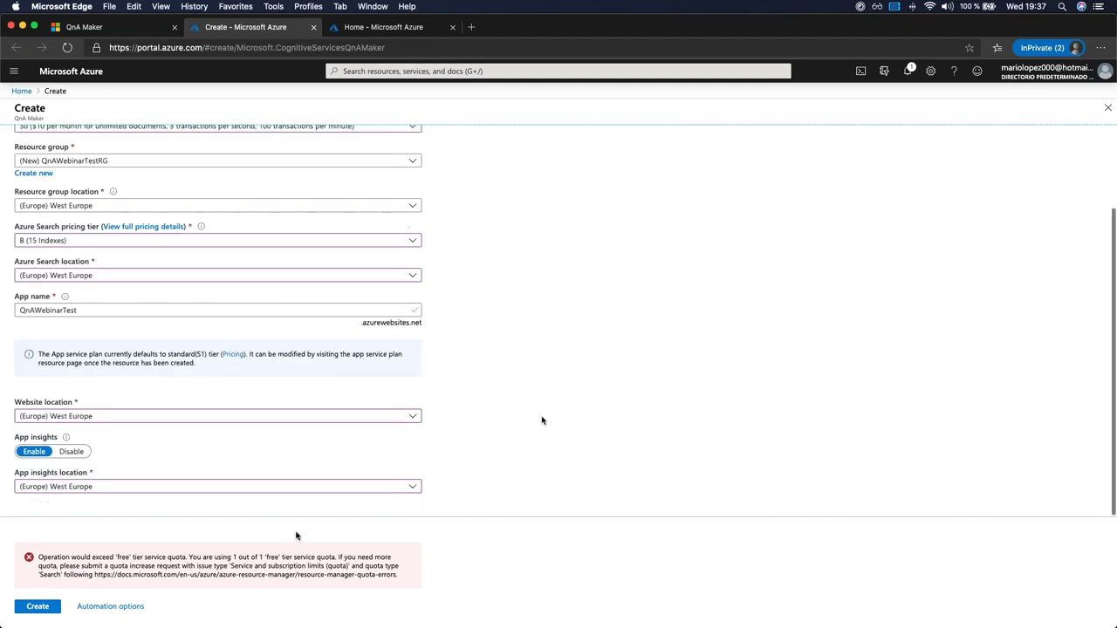
{"action": "left_click", "coordinate": [37, 602]}
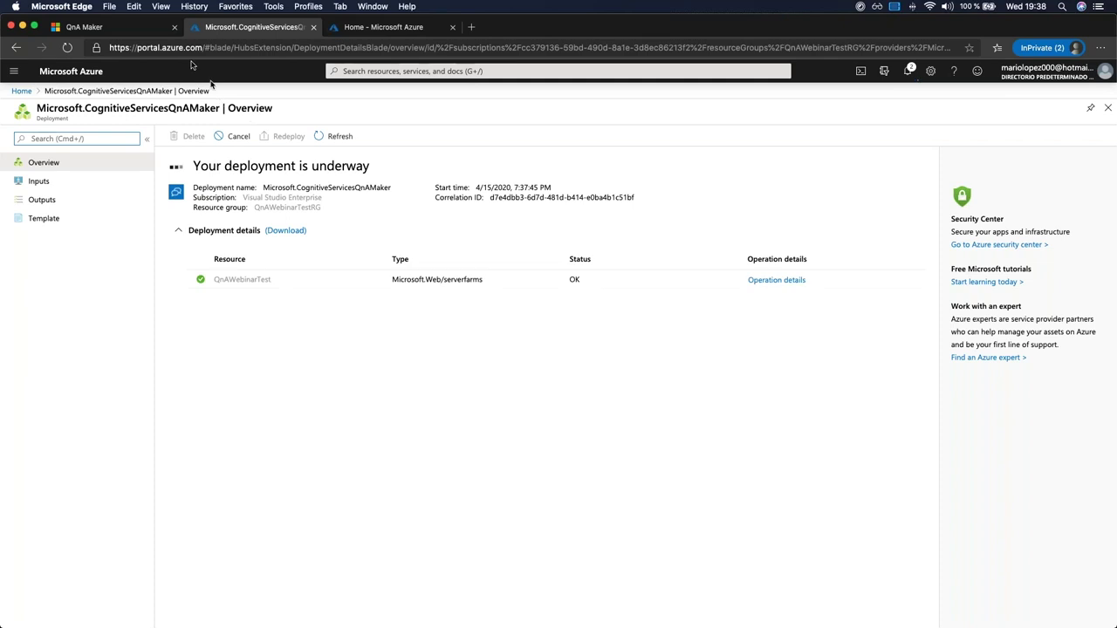
- Switch to the QnA Maker page to refresh the available QnA services, and check the deployment progress in the Azure portal
{"action": "left_click", "coordinate": [109, 27]}
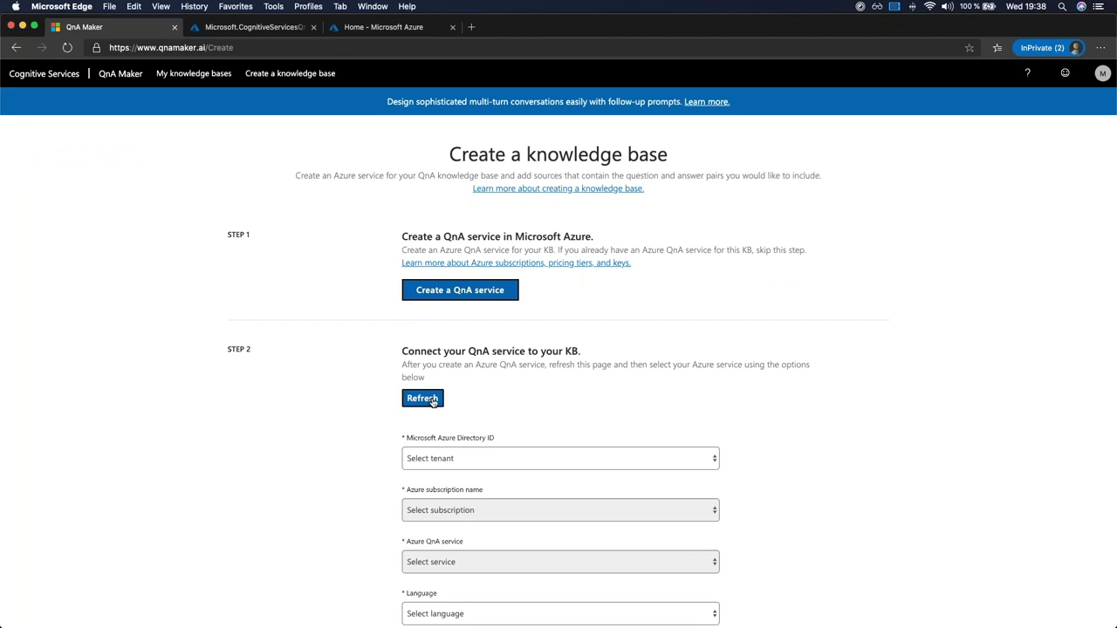
{"action": "scroll", "coordinate": [378, 267], "scroll_direction": "down", "scroll_amount": 4}
{"action": "scroll", "coordinate": [367, 269], "scroll_direction": "up", "scroll_amount": 3}
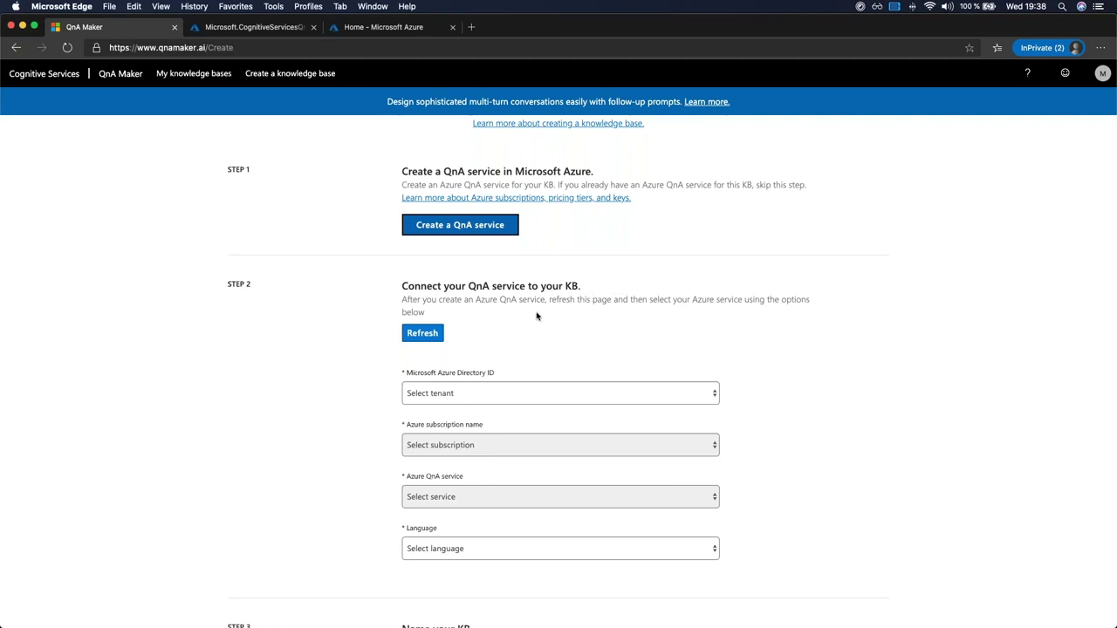
{"action": "left_click", "coordinate": [421, 333]}
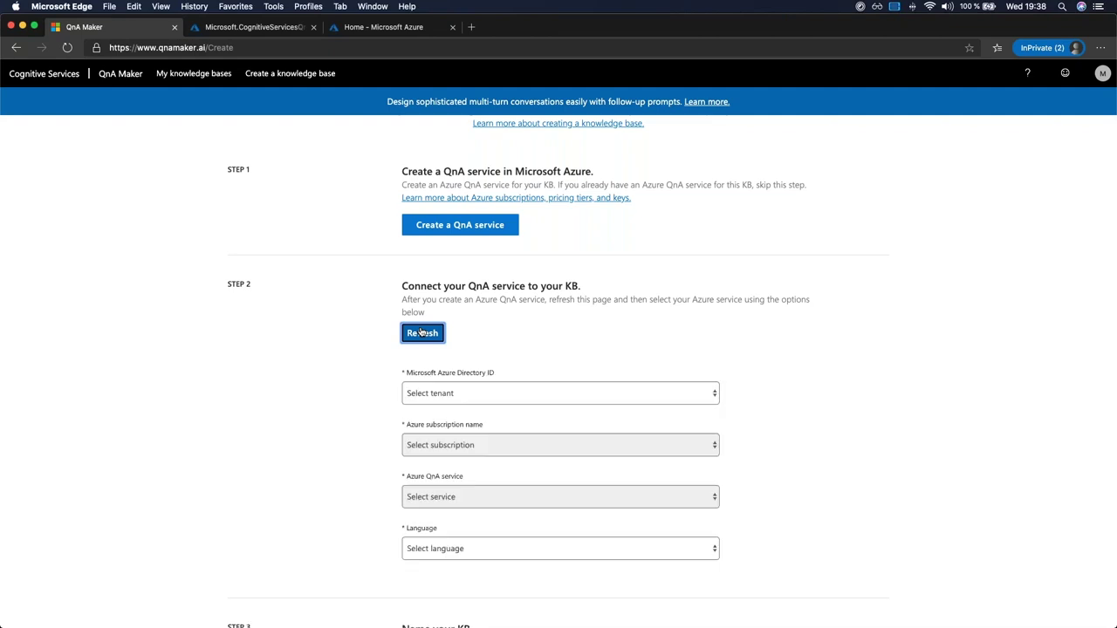
{"action": "left_click", "coordinate": [516, 392]}
{"action": "left_click", "coordinate": [658, 426]}
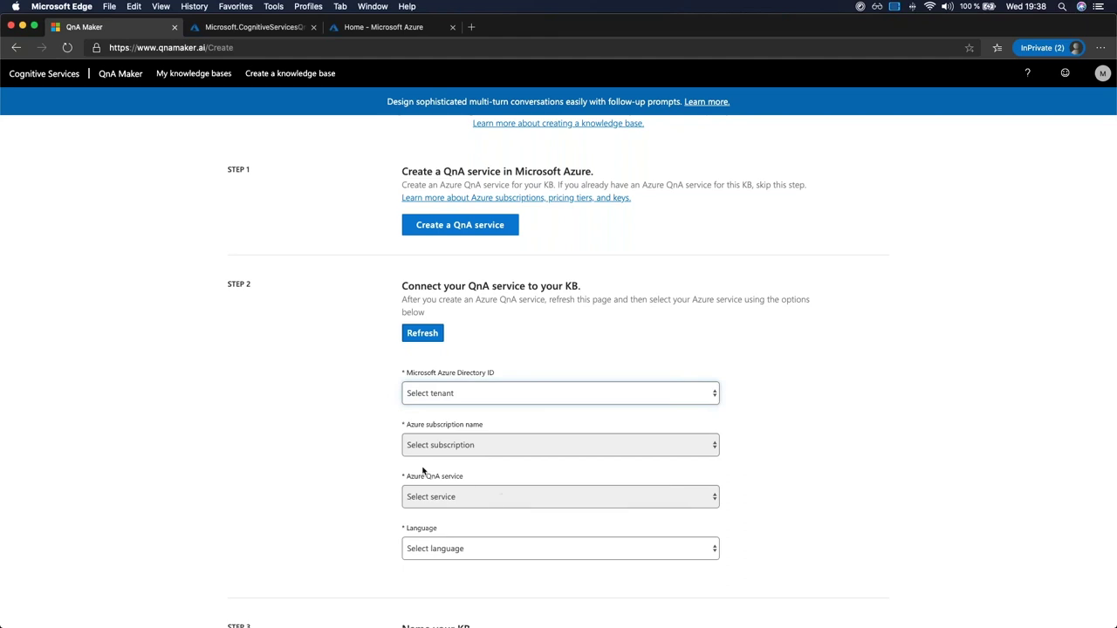
{"action": "left_click", "coordinate": [260, 27]}
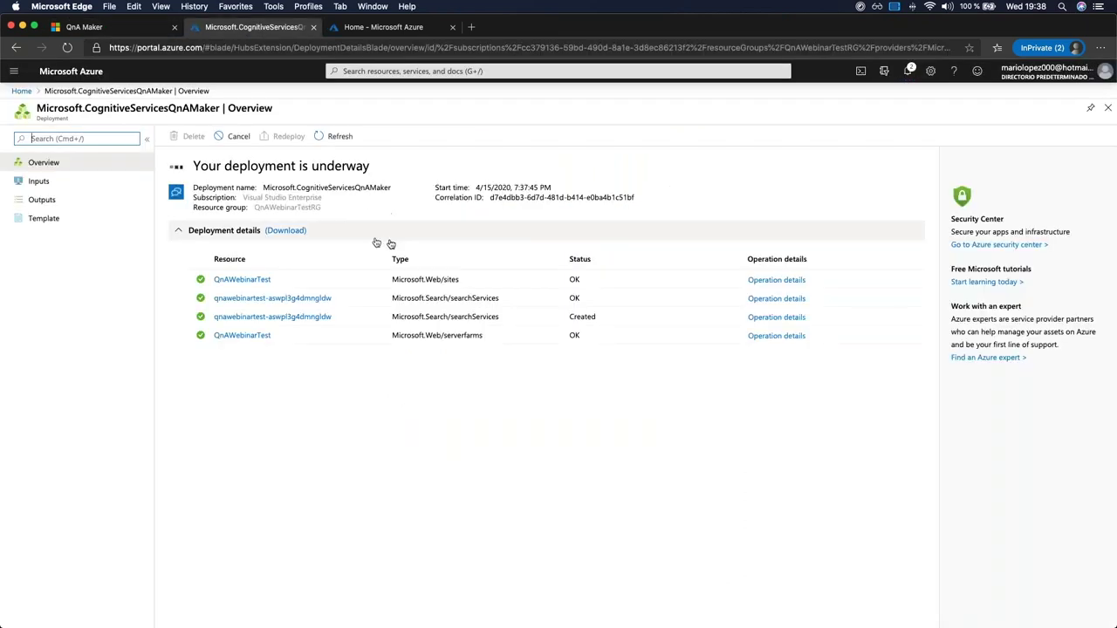
{"action": "left_click", "coordinate": [62, 28]}
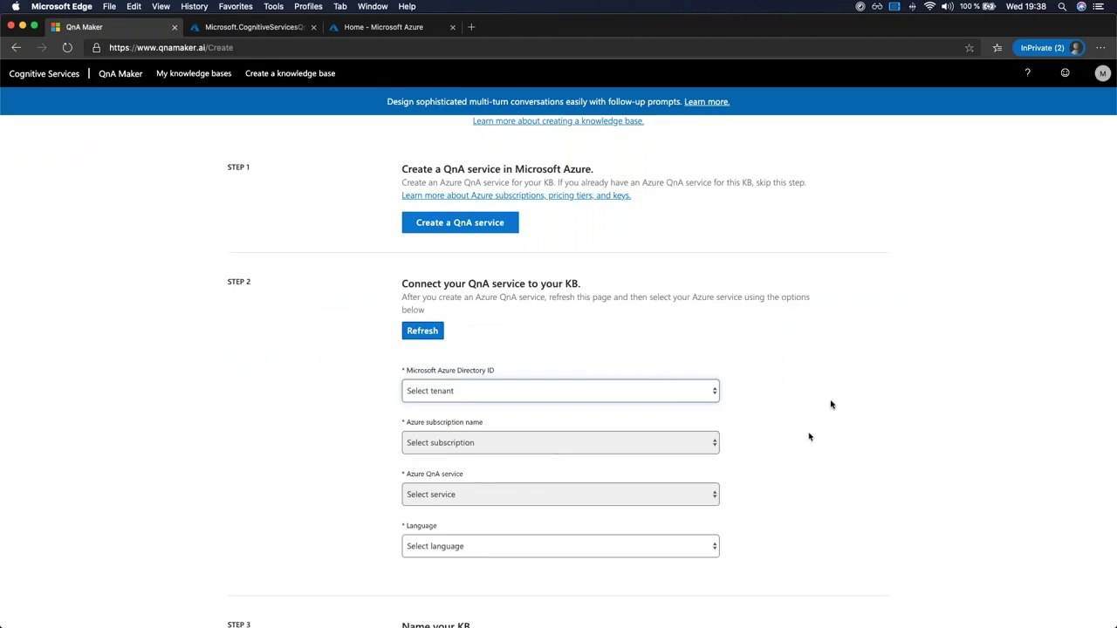
- Return to the knowledge base form in QnA Maker and name the knowledge base QnaWebinarTestKB
{"action": "scroll", "coordinate": [833, 406], "scroll_direction": "down", "scroll_amount": 3}
{"action": "scroll", "coordinate": [645, 310], "scroll_direction": "down", "scroll_amount": 3}
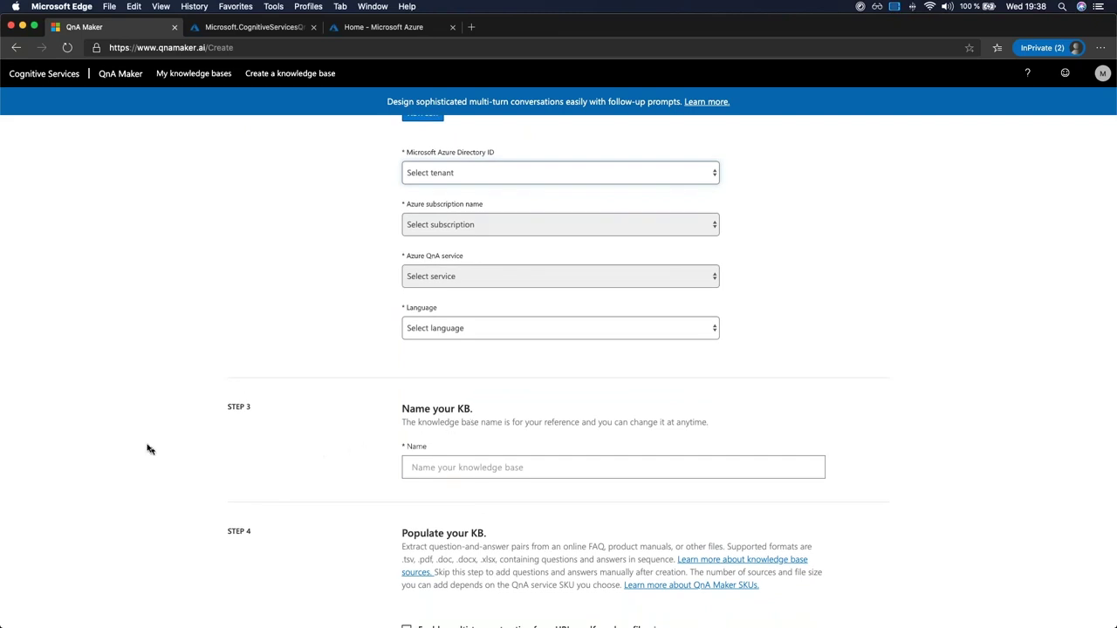
{"action": "left_click", "coordinate": [442, 467]}
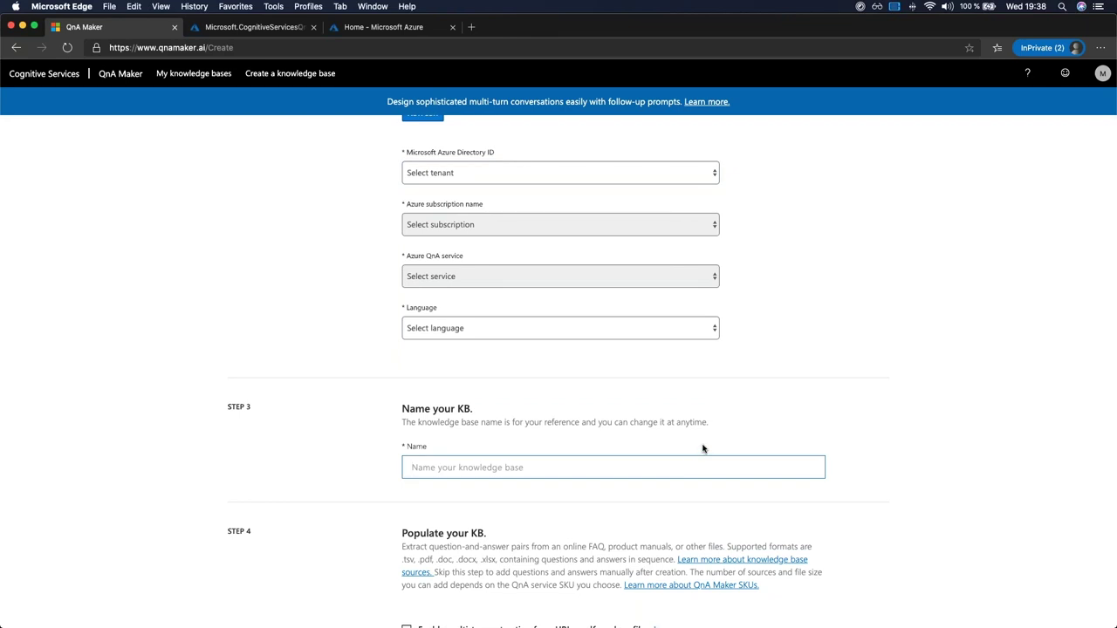
{"action": "type", "text": "QnaWebinarTestKB"}
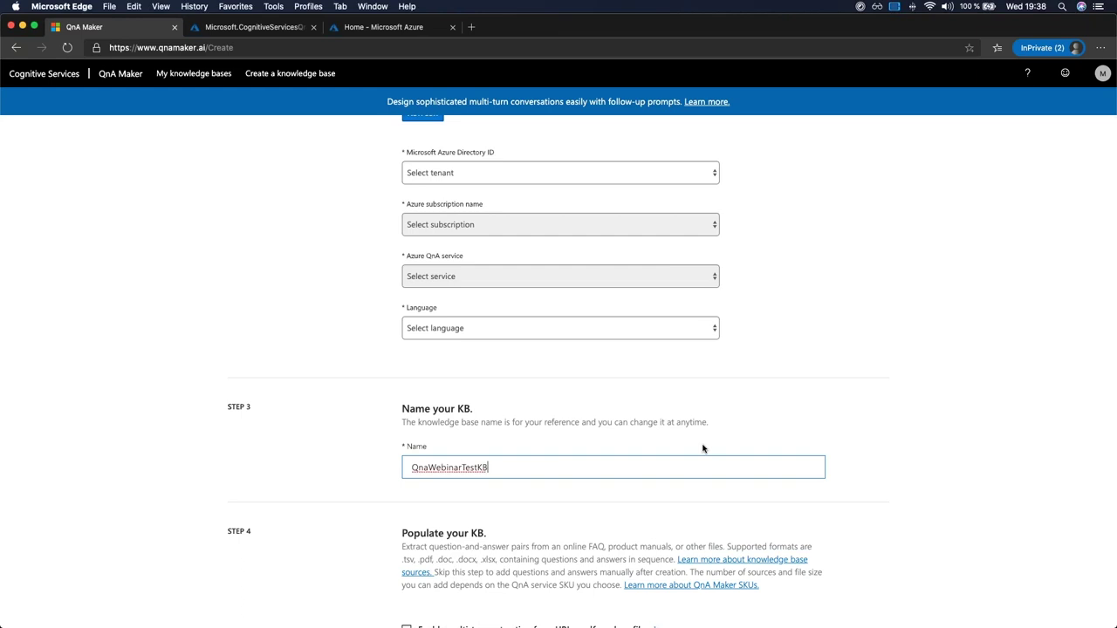
{"action": "scroll", "coordinate": [490, 440], "scroll_direction": "down", "scroll_amount": 4}
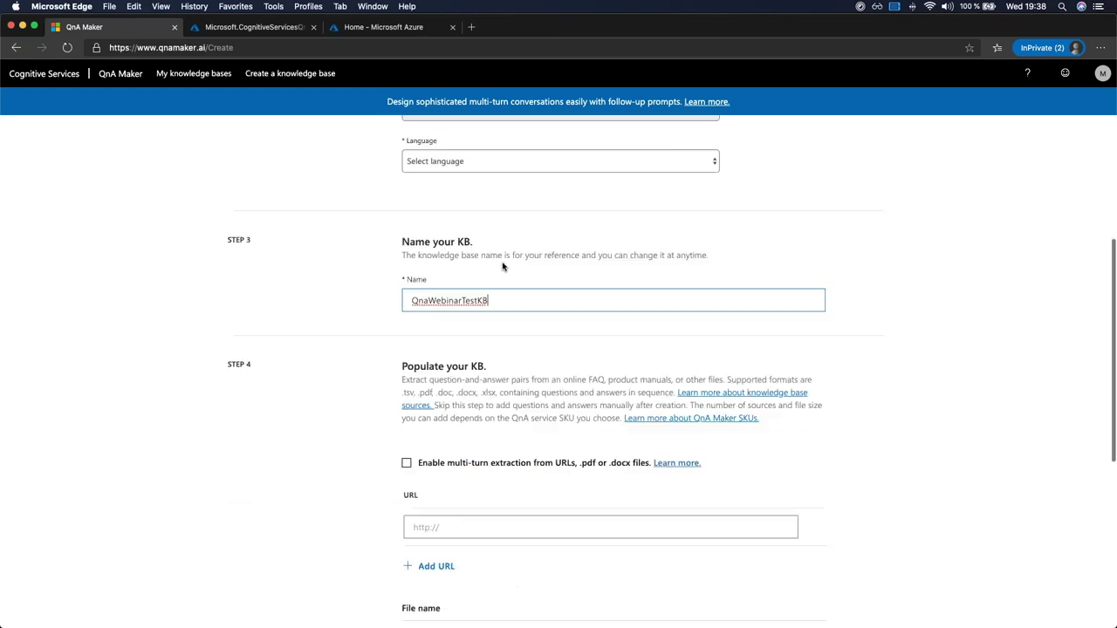
{"action": "scroll", "coordinate": [501, 265], "scroll_direction": "up", "scroll_amount": 4}
{"action": "scroll", "coordinate": [659, 467], "scroll_direction": "down", "scroll_amount": 1}
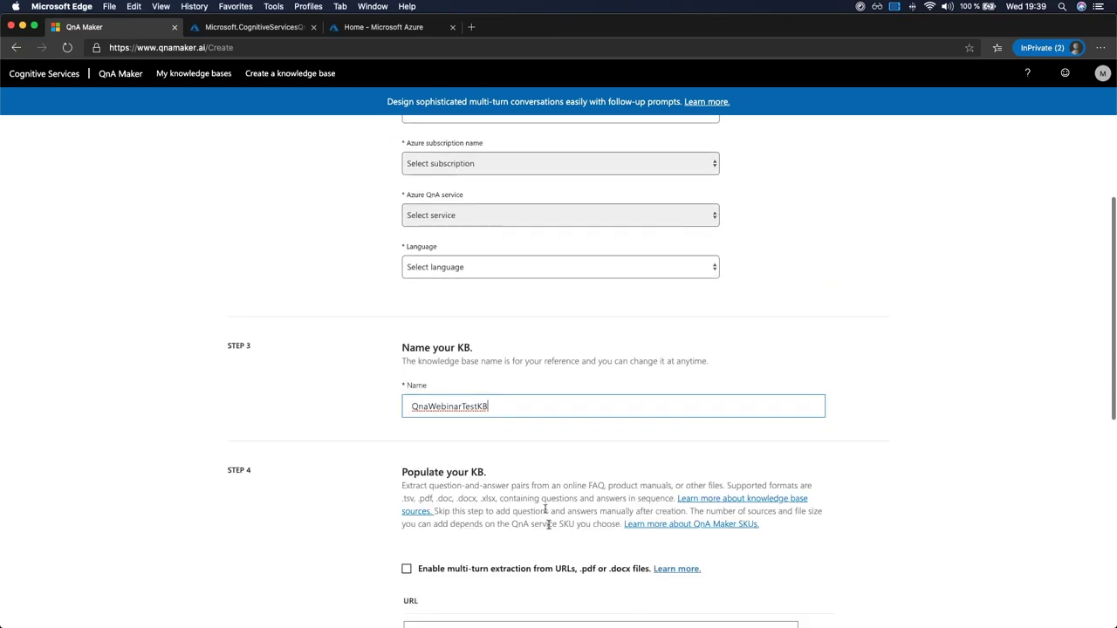
- Open the deployed QnA Maker resource in the Azure portal, and reload the knowledge base creation page in QnA Maker
{"action": "left_click", "coordinate": [225, 27]}
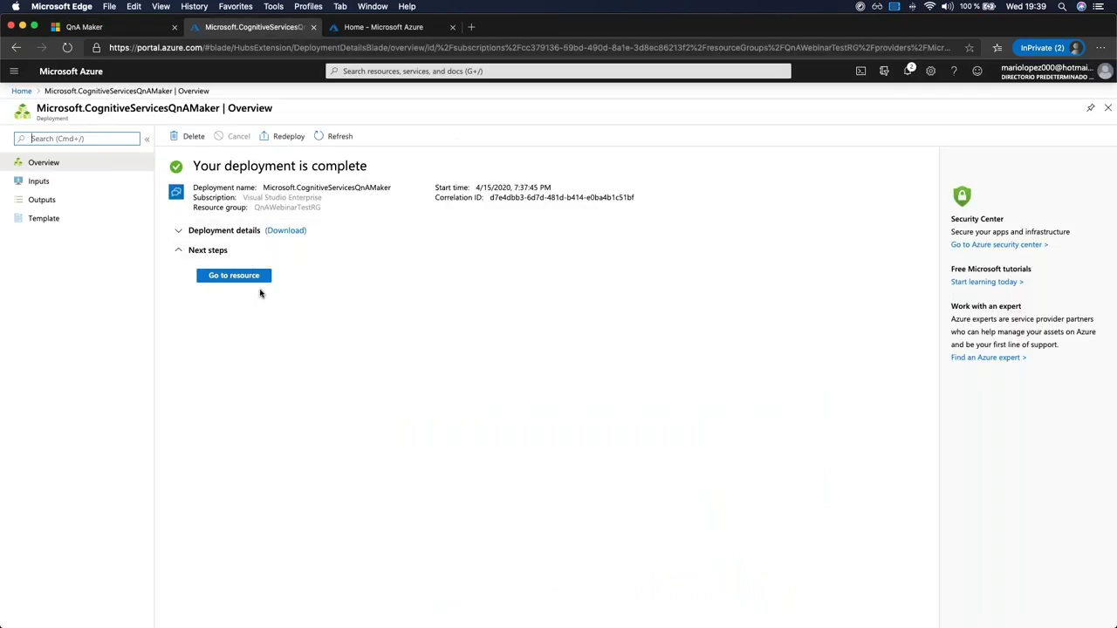
{"action": "left_click", "coordinate": [233, 280]}
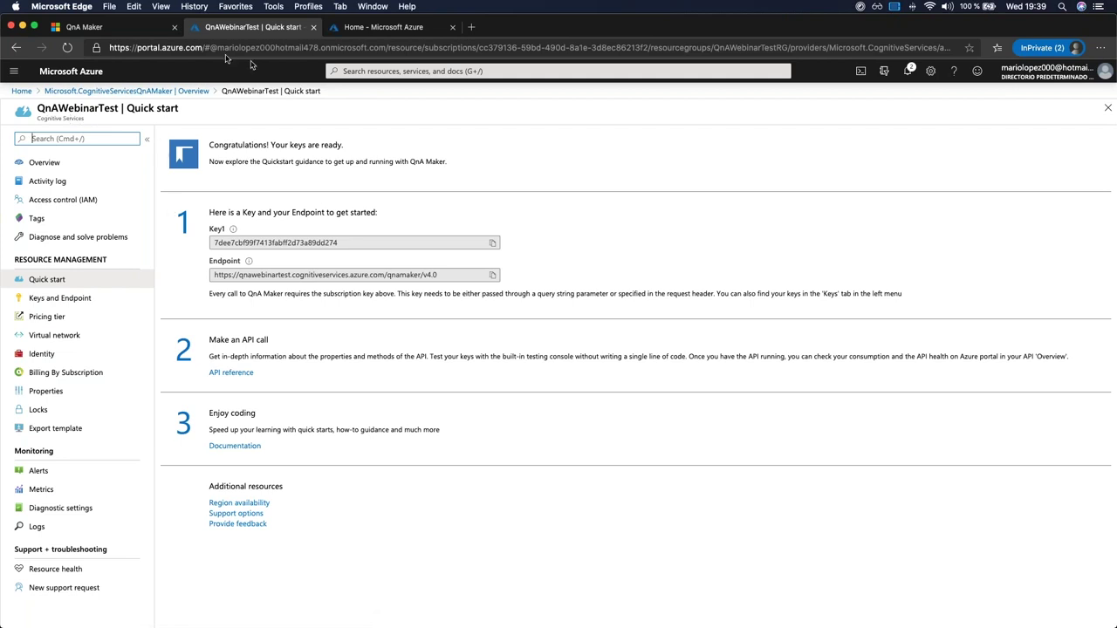
{"action": "left_click", "coordinate": [94, 28]}
{"action": "scroll", "coordinate": [312, 236], "scroll_direction": "up", "scroll_amount": 8}
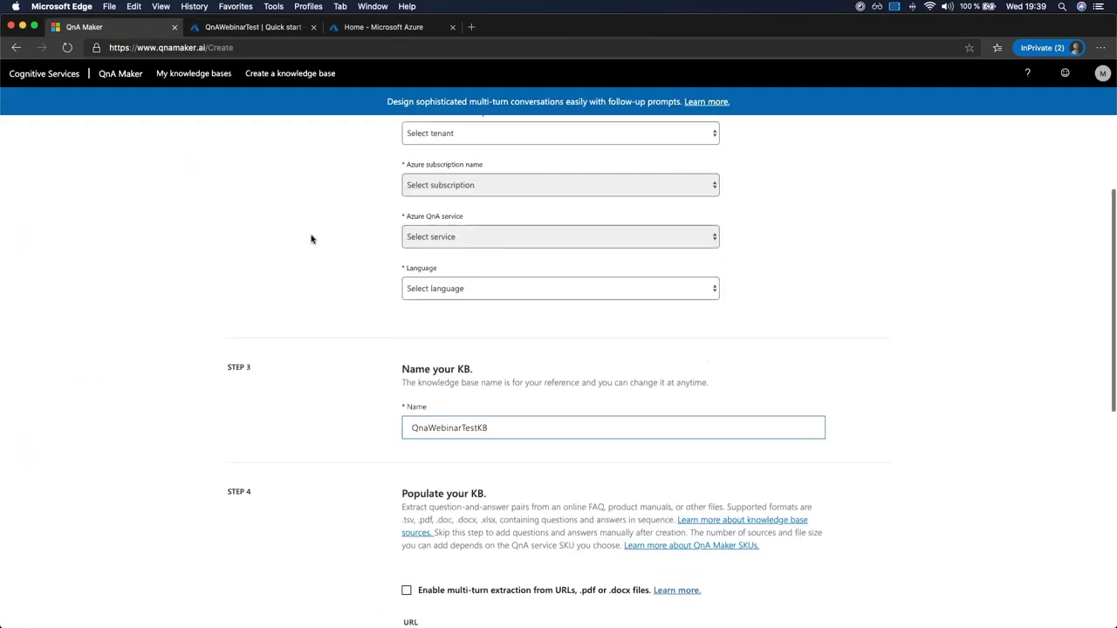
{"action": "left_click", "coordinate": [413, 391]}
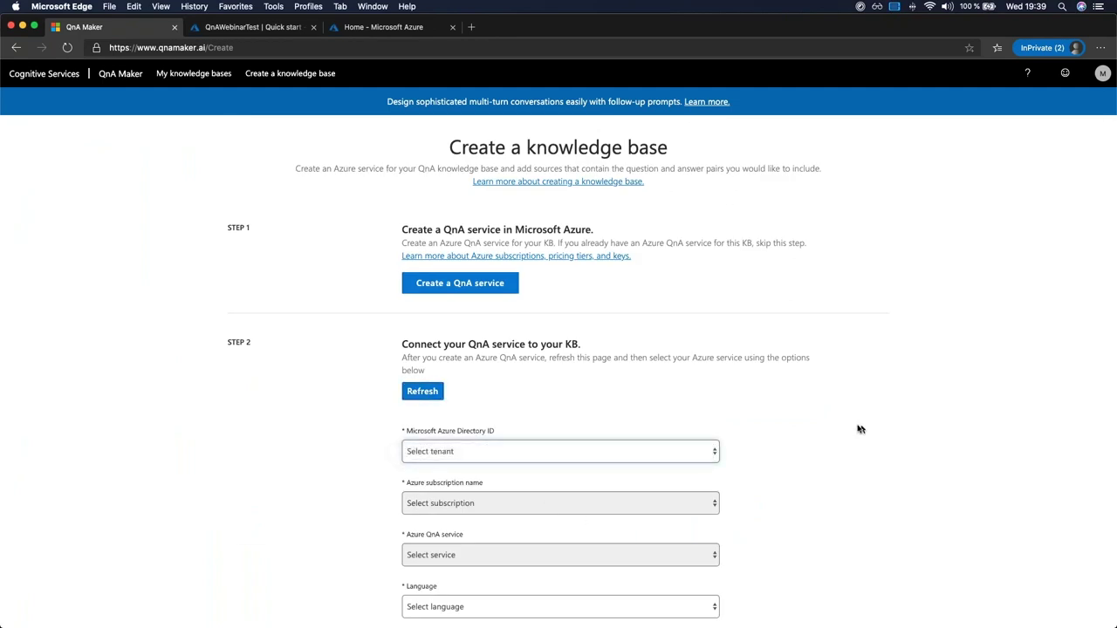
{"action": "scroll", "coordinate": [117, 128], "scroll_direction": "down", "scroll_amount": 1}
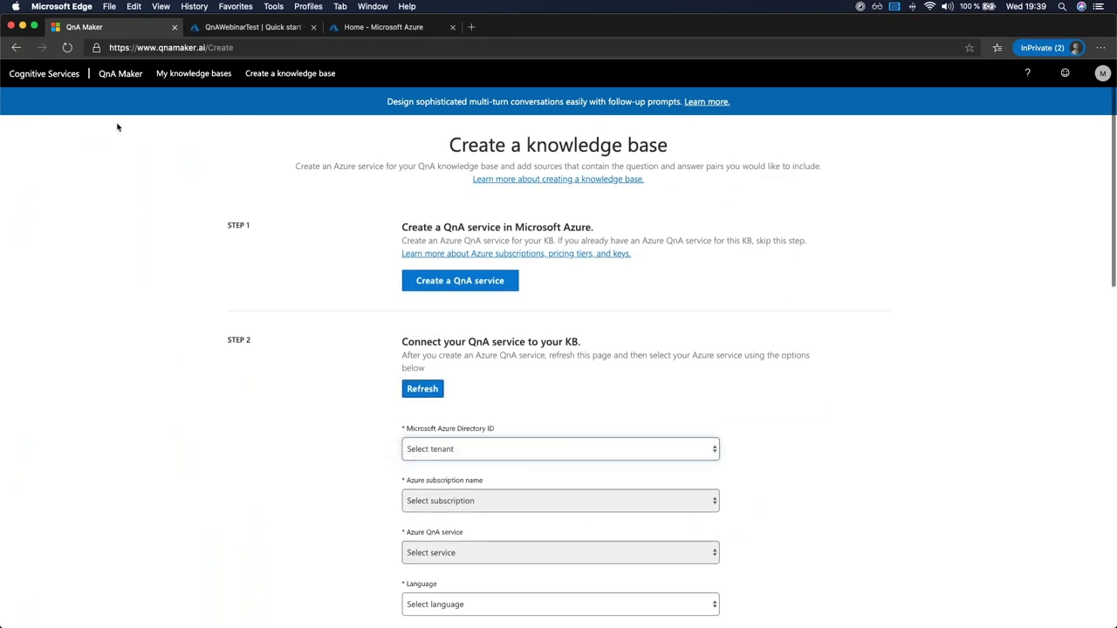
{"action": "left_click", "coordinate": [67, 47]}
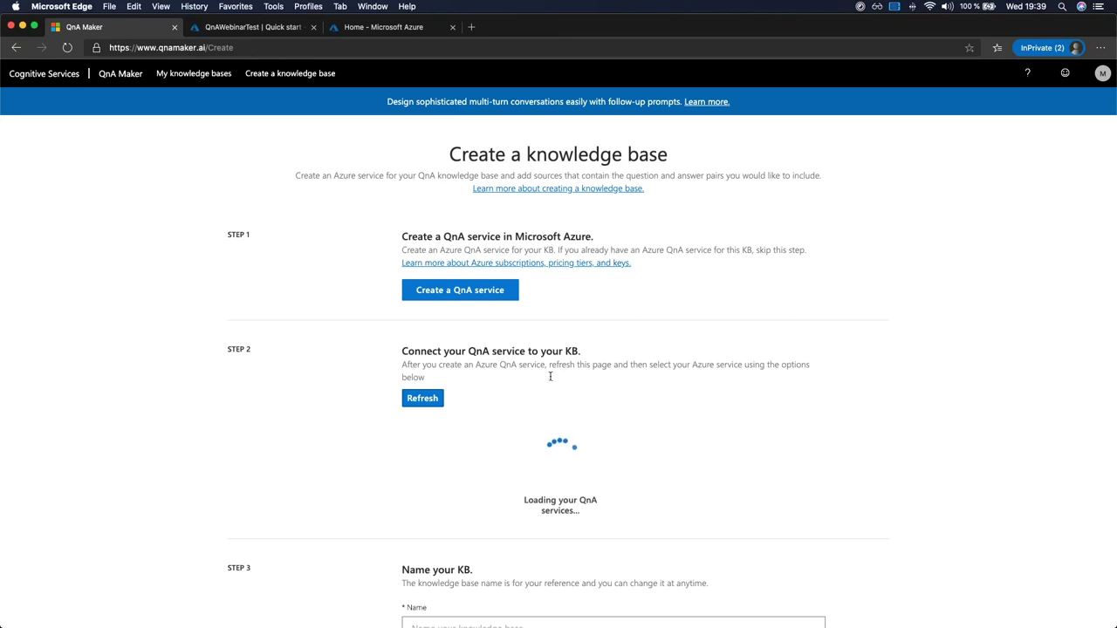
- Name the knowledge base QnAWebinarTestKB
{"action": "scroll", "coordinate": [337, 369], "scroll_direction": "down", "scroll_amount": 5}
{"action": "scroll", "coordinate": [524, 279], "scroll_direction": "up", "scroll_amount": 2}
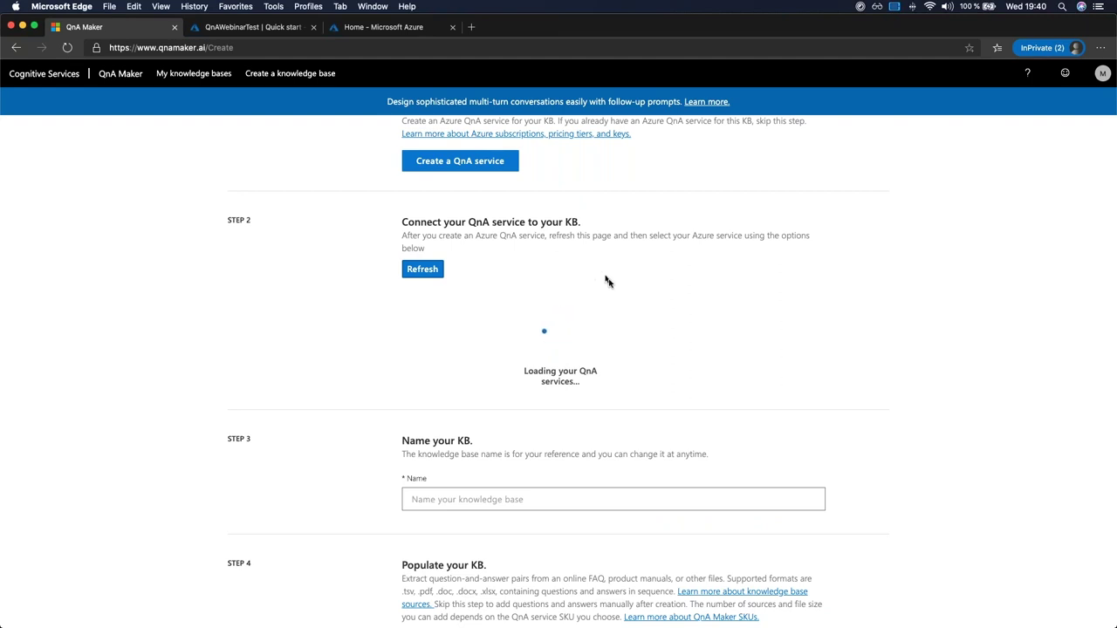
{"action": "scroll", "coordinate": [564, 340], "scroll_direction": "down", "scroll_amount": 1}
{"action": "left_click", "coordinate": [555, 503]}
{"action": "type", "text": "Qna"}
{"action": "key", "text": "BackSpace"}
{"action": "type", "text": "A"}
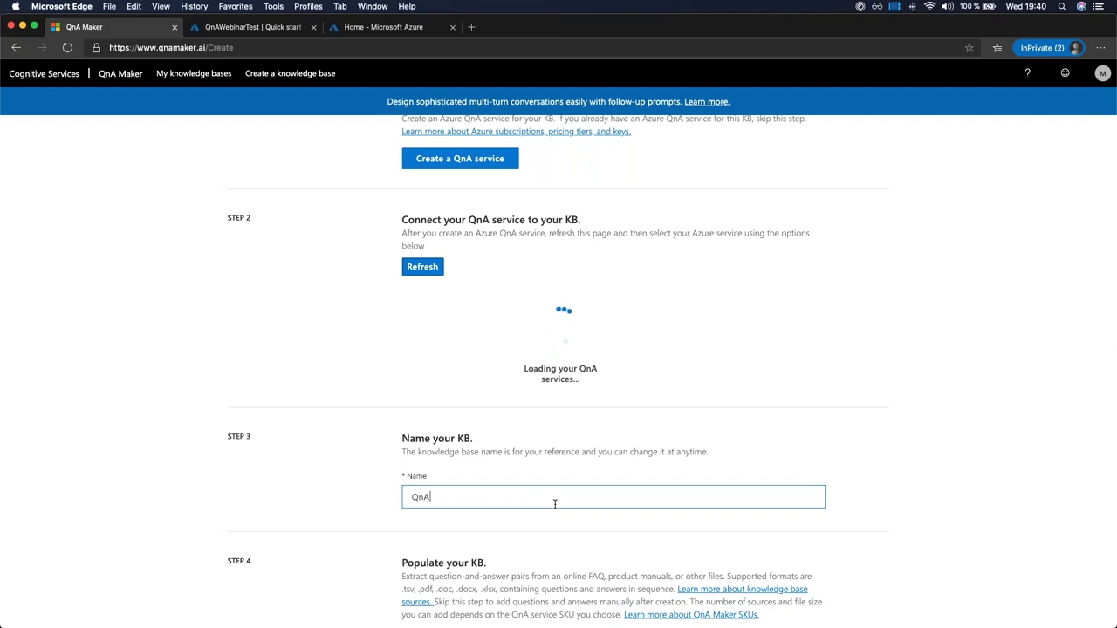
{"action": "type", "text": "WebinarTestKB"}
{"action": "scroll", "coordinate": [282, 488], "scroll_direction": "down", "scroll_amount": 3}
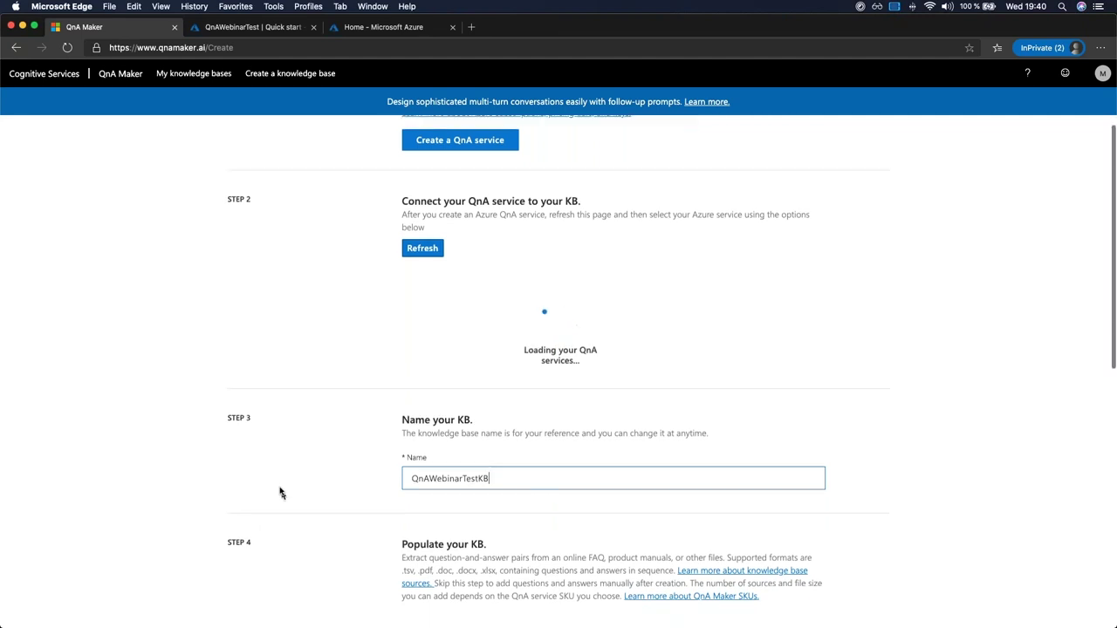
- Connect the knowledge base to the first Directorio predeterminado tenant, the Visual Studio Enterprise subscription and the QnAWebinarTest service
{"action": "scroll", "coordinate": [299, 411], "scroll_direction": "down", "scroll_amount": 4}
{"action": "scroll", "coordinate": [339, 364], "scroll_direction": "up", "scroll_amount": 5}
{"action": "scroll", "coordinate": [393, 350], "scroll_direction": "up", "scroll_amount": 3}
{"action": "left_click", "coordinate": [494, 260]}
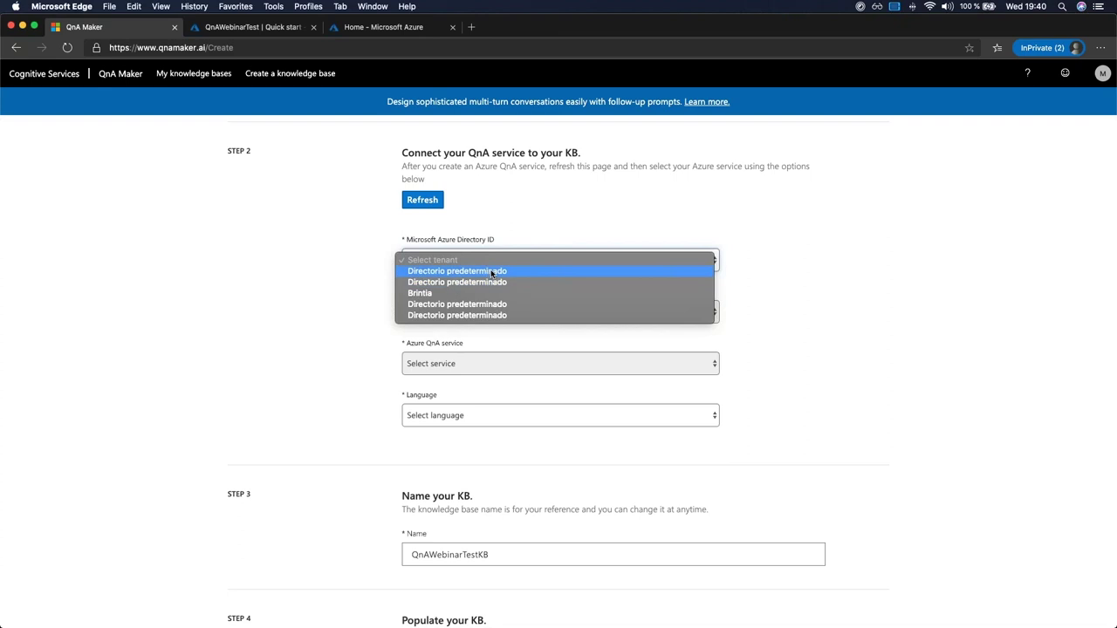
{"action": "left_click", "coordinate": [491, 271]}
{"action": "left_click", "coordinate": [585, 312]}
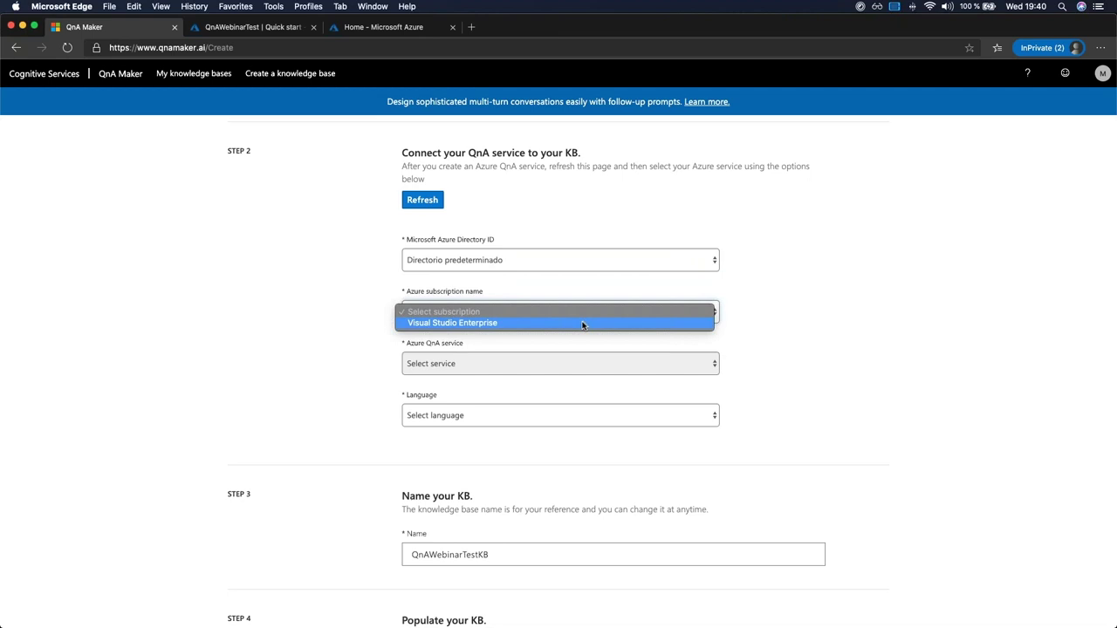
{"action": "left_click", "coordinate": [485, 324]}
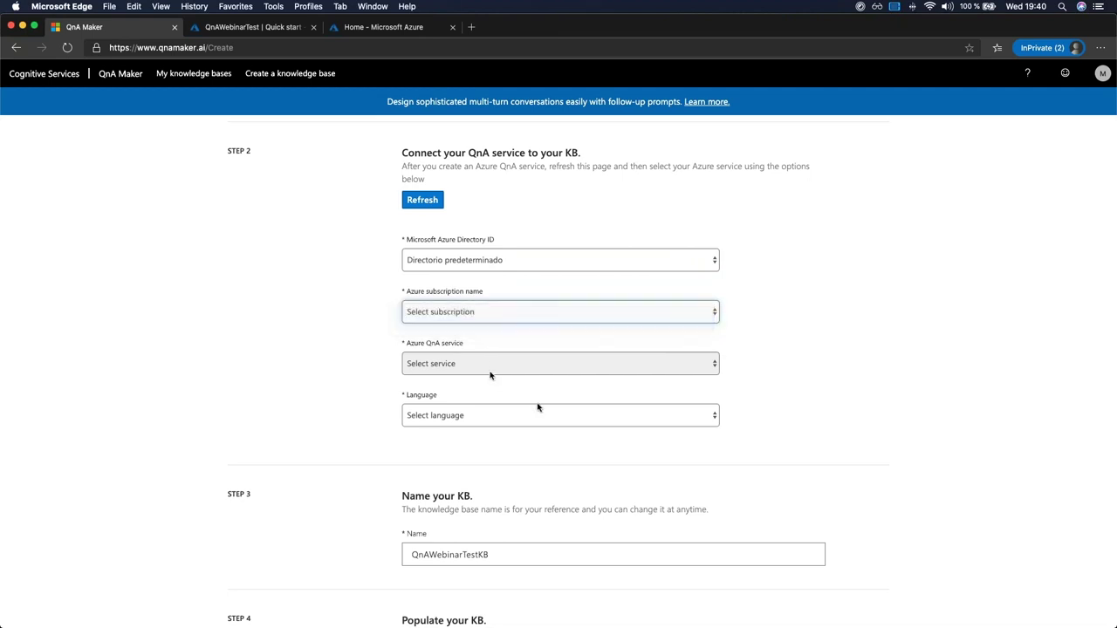
{"action": "left_click", "coordinate": [456, 365]}
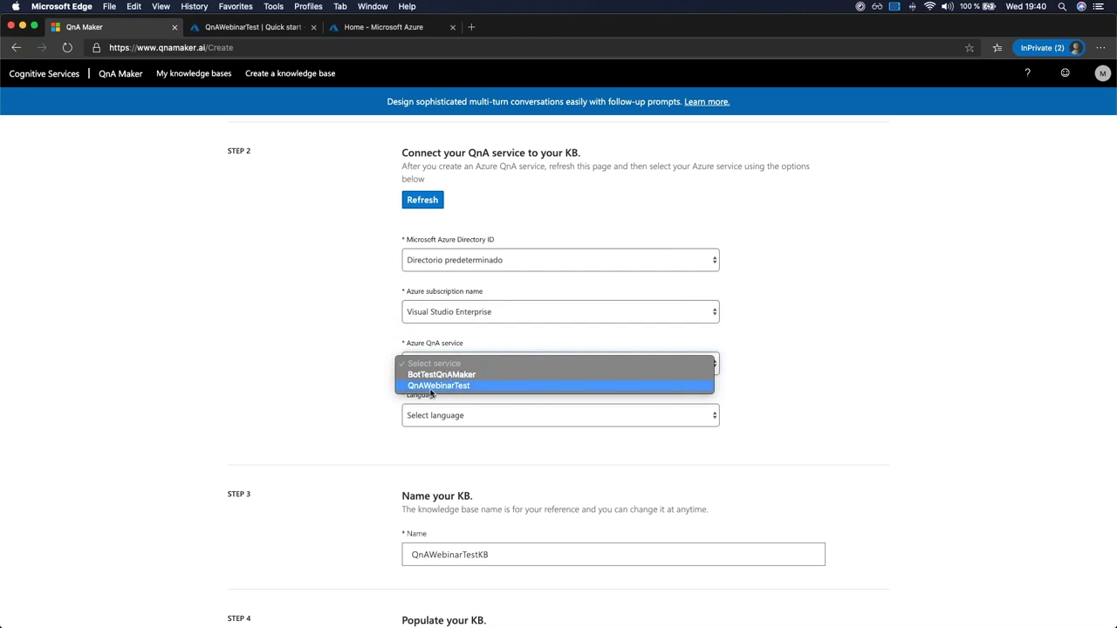
{"action": "left_click", "coordinate": [234, 371]}
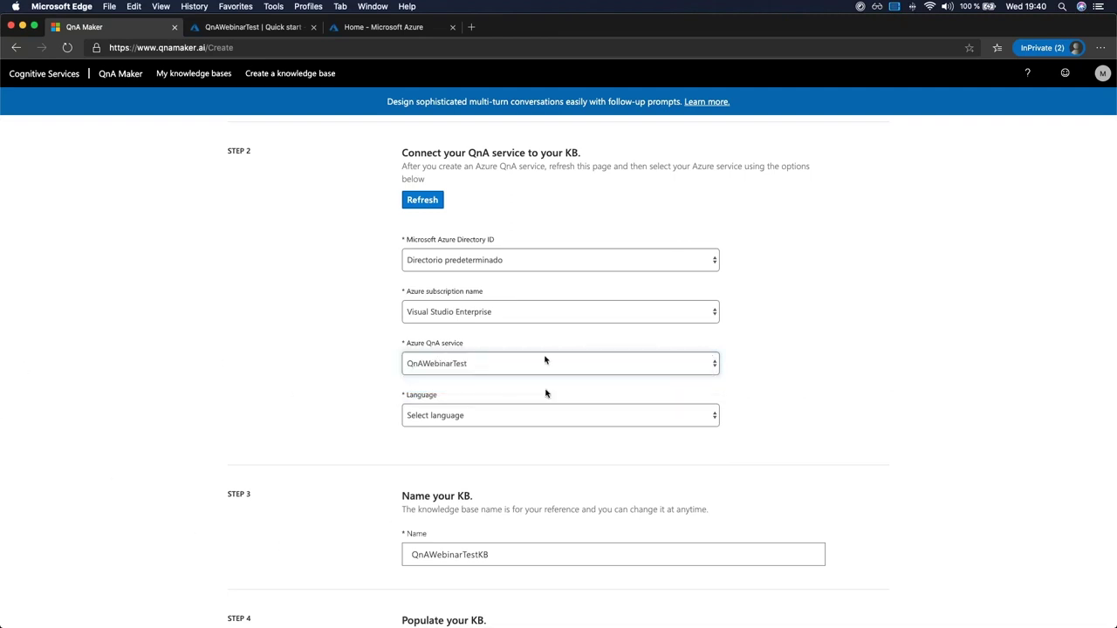
- Set the knowledge base language to Spanish
{"action": "left_click", "coordinate": [469, 419]}
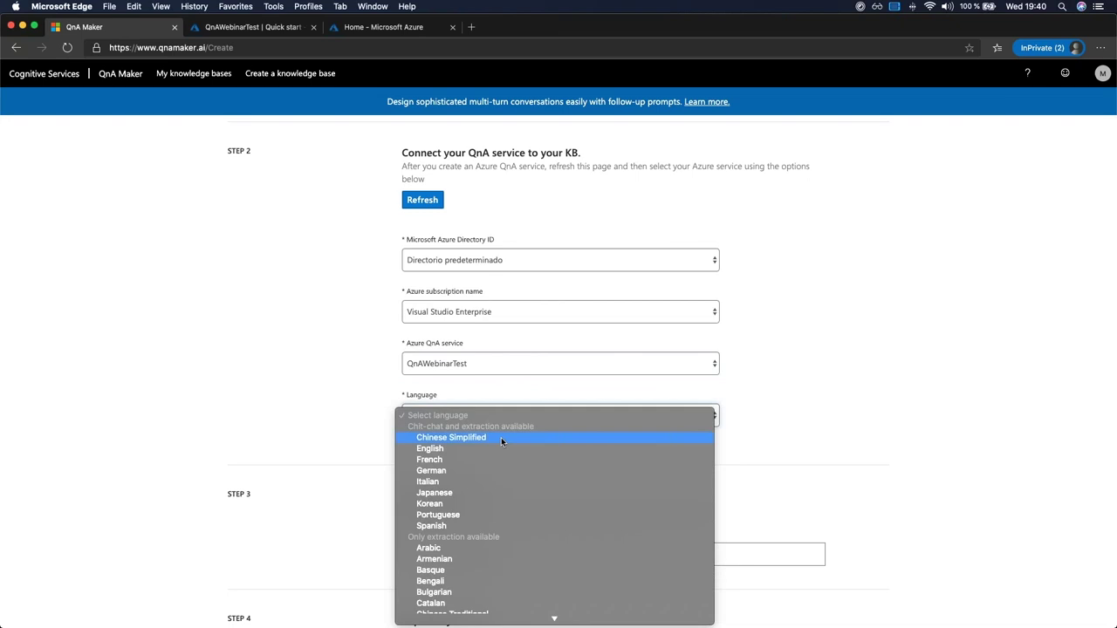
{"action": "scroll", "coordinate": [569, 460], "scroll_direction": "down", "scroll_amount": 5}
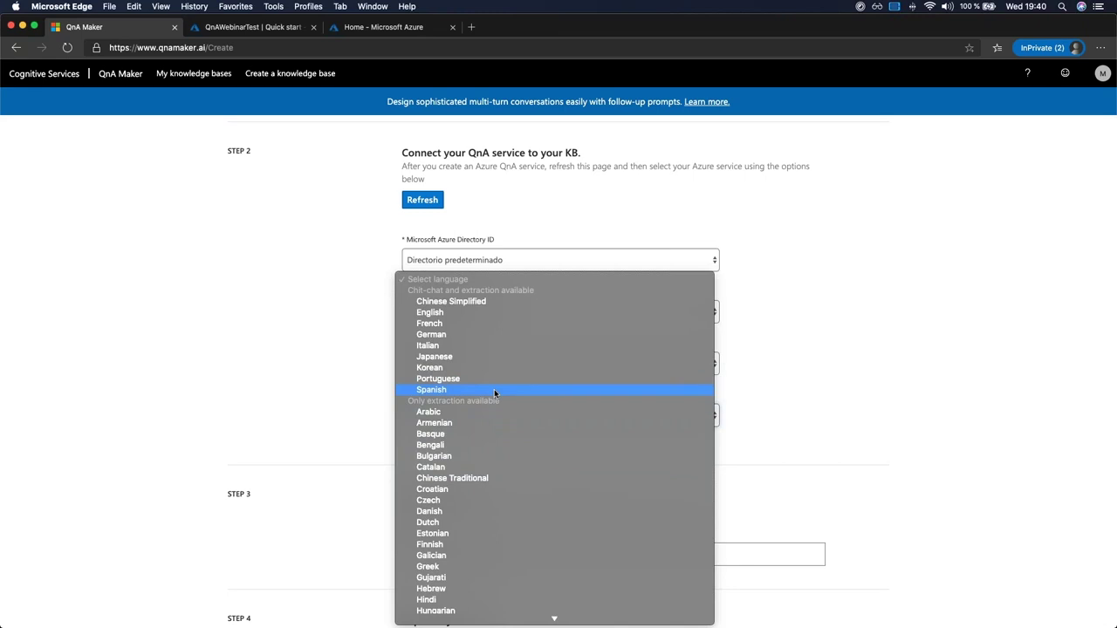
{"action": "scroll", "coordinate": [492, 389], "scroll_direction": "down", "scroll_amount": 3}
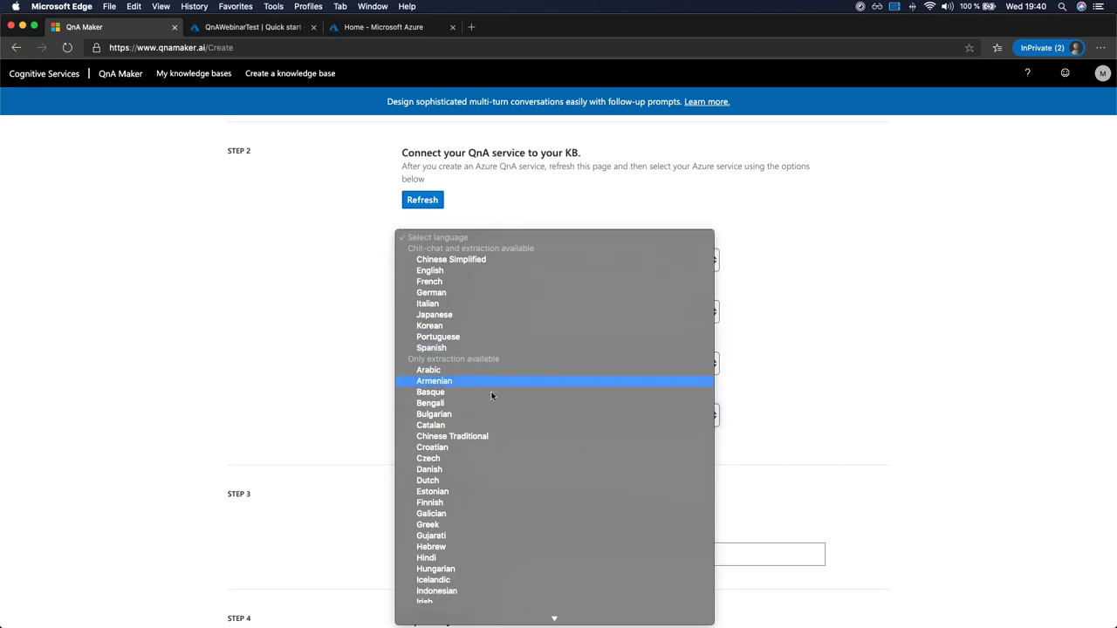
{"action": "scroll", "coordinate": [491, 410], "scroll_direction": "down", "scroll_amount": 6}
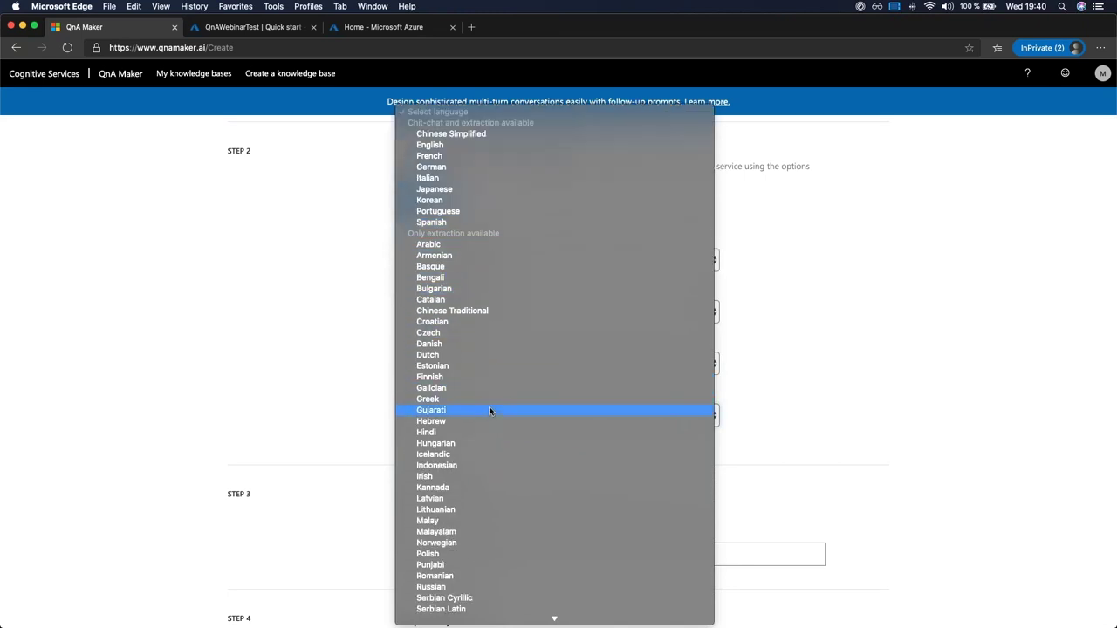
{"action": "scroll", "coordinate": [490, 411], "scroll_direction": "down", "scroll_amount": 2}
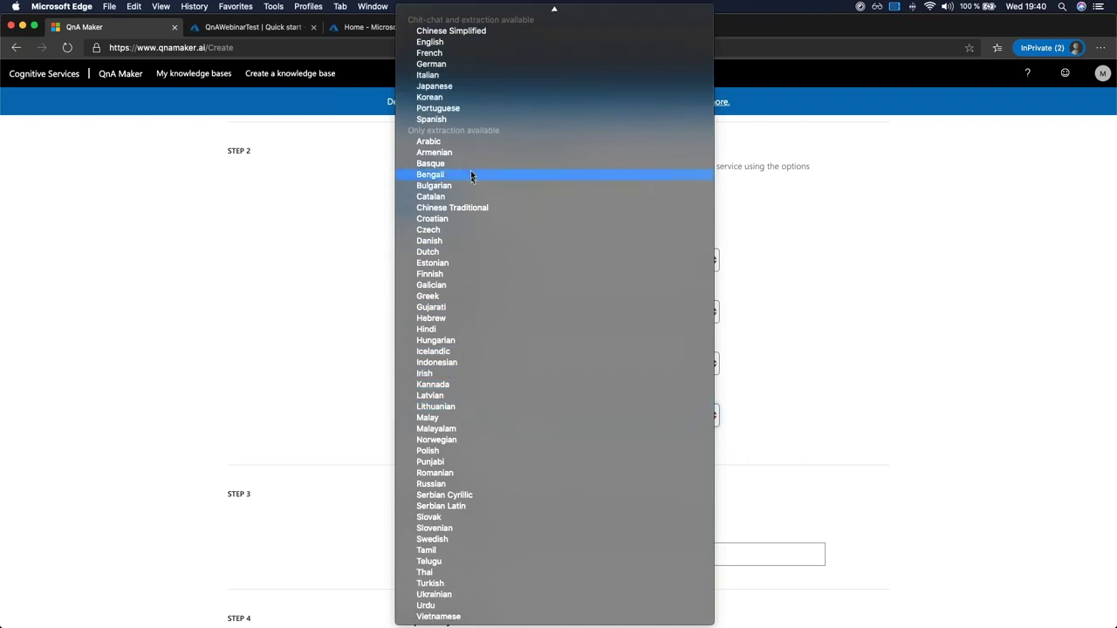
{"action": "scroll", "coordinate": [486, 225], "scroll_direction": "up", "scroll_amount": 1}
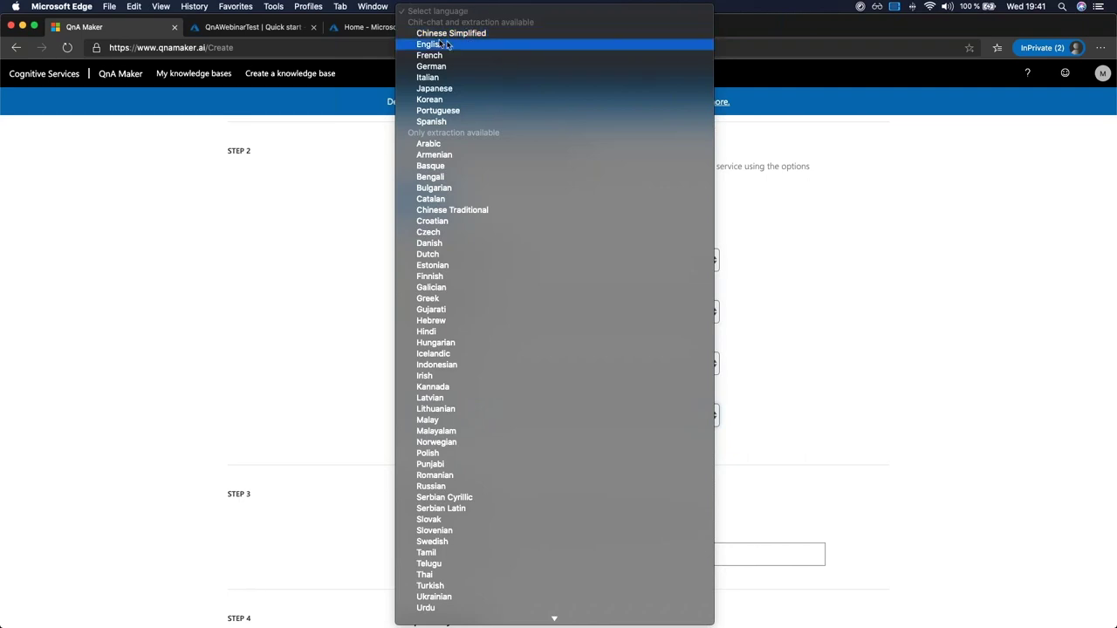
{"action": "left_click", "coordinate": [449, 122]}
- Review the questions and answers across the pages of FAQ-COVID_19.pdf in Preview, and close the document
{"action": "scroll", "coordinate": [829, 299], "scroll_direction": "down", "scroll_amount": 5}
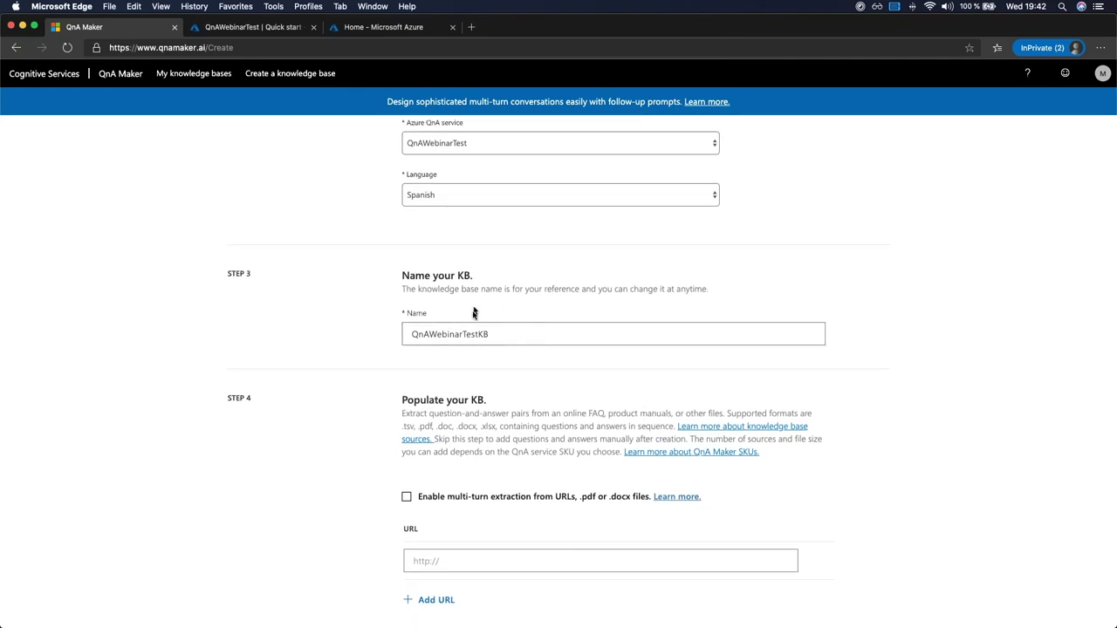
{"action": "scroll", "coordinate": [518, 340], "scroll_direction": "down", "scroll_amount": 3}
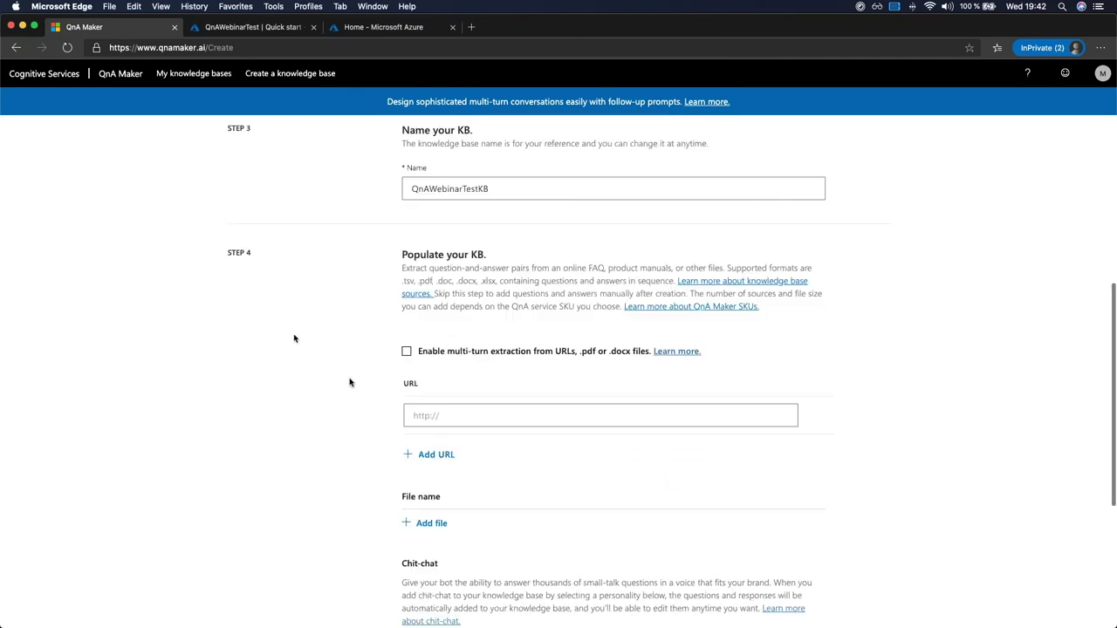
{"action": "scroll", "coordinate": [297, 288], "scroll_direction": "down", "scroll_amount": 2}
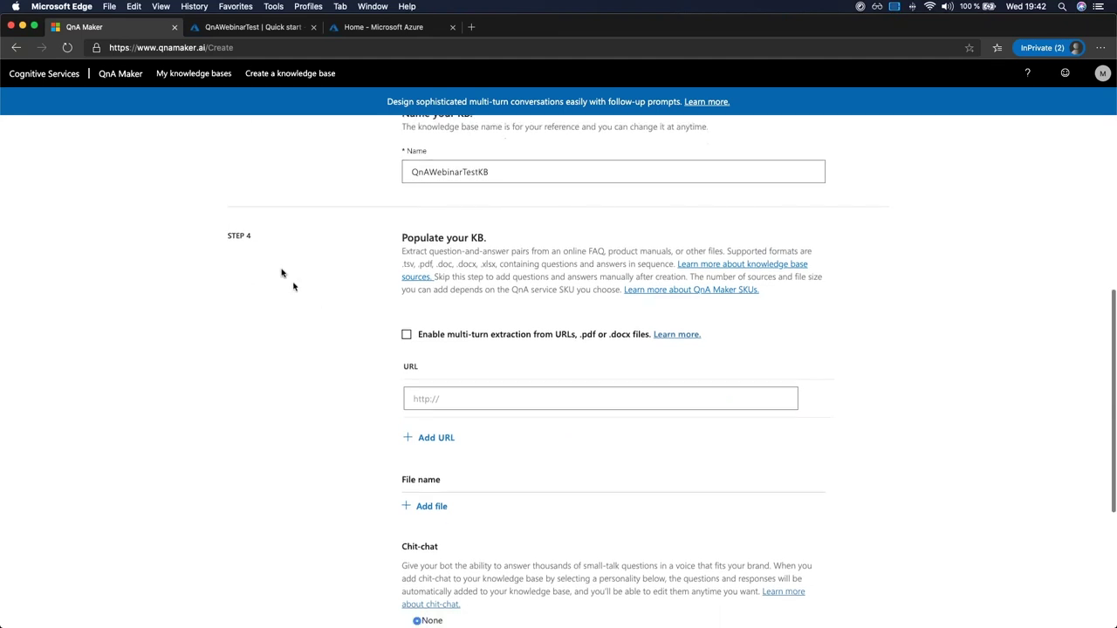
{"action": "scroll", "coordinate": [480, 270], "scroll_direction": "down", "scroll_amount": 1}
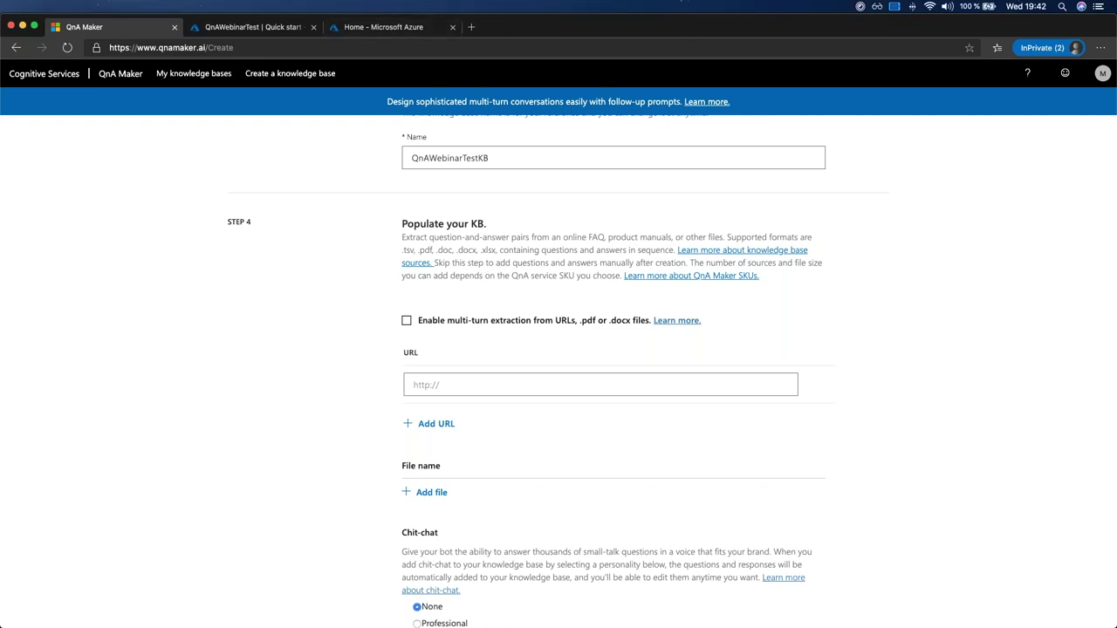
{"action": "left_click", "coordinate": [628, 437]}
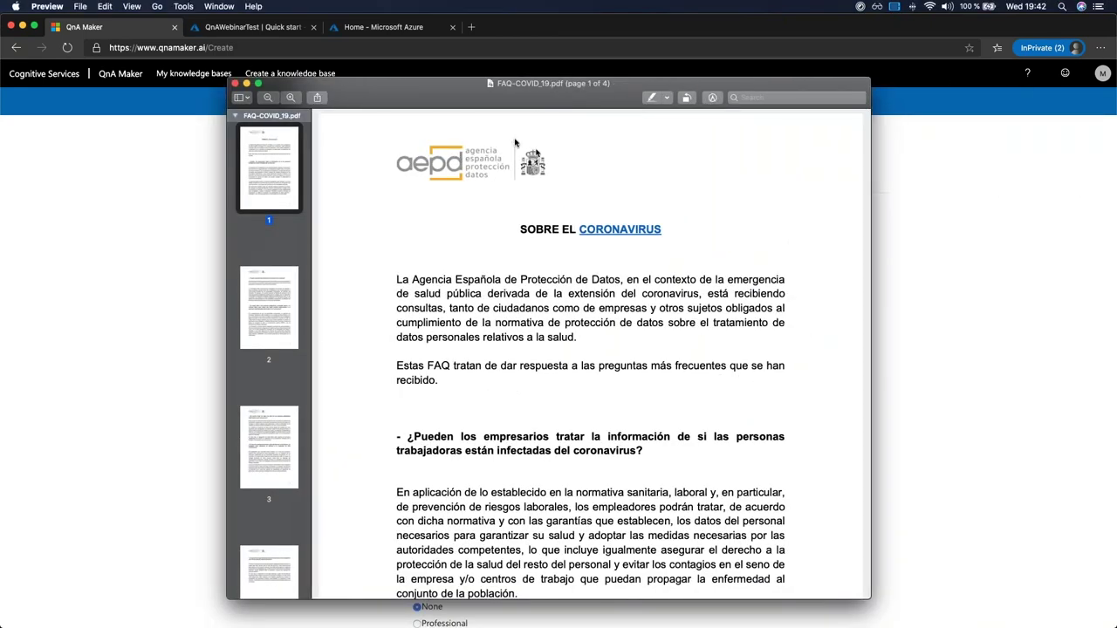
{"action": "left_click_drag", "start_coordinate": [497, 90], "coordinate": [401, 80]}
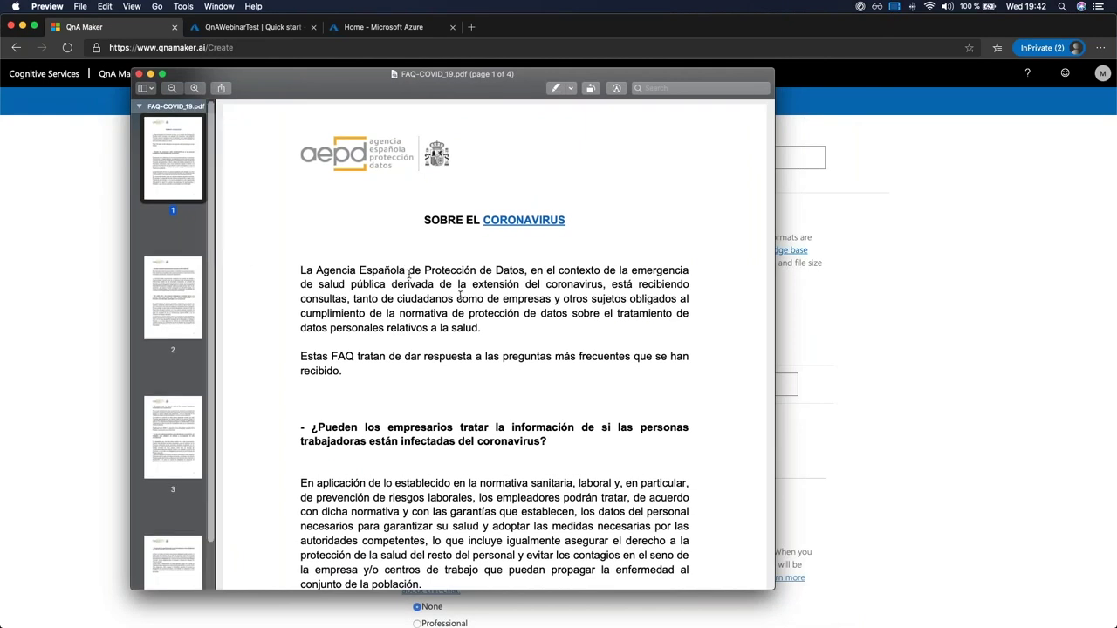
{"action": "scroll", "coordinate": [423, 283], "scroll_direction": "down", "scroll_amount": 2}
{"action": "scroll", "coordinate": [417, 281], "scroll_direction": "down", "scroll_amount": 5}
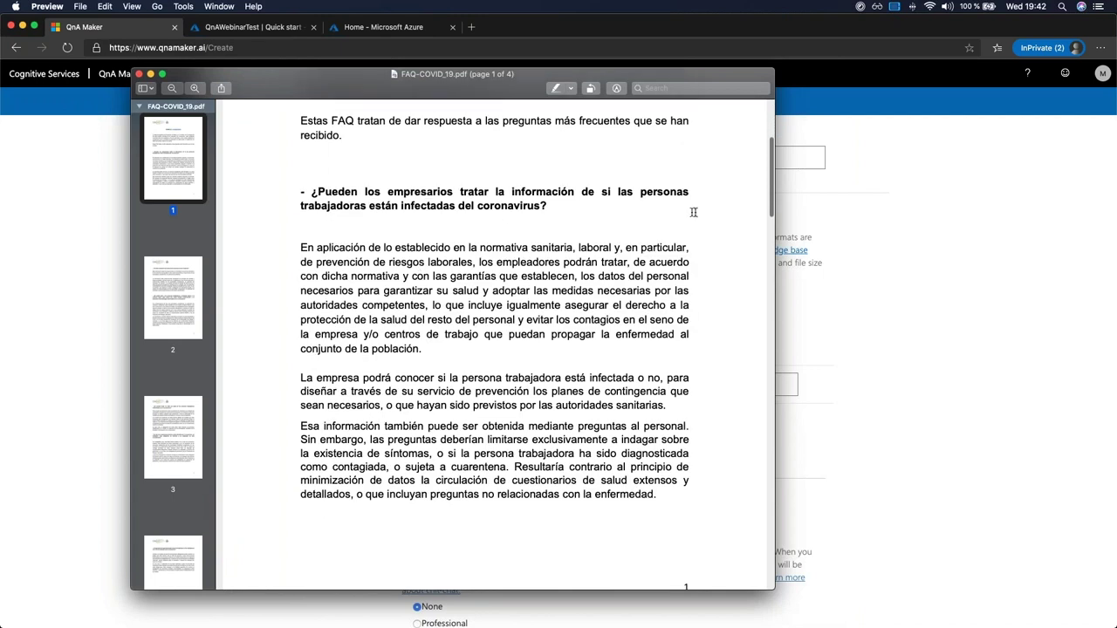
{"action": "scroll", "coordinate": [442, 280], "scroll_direction": "down", "scroll_amount": 12}
{"action": "scroll", "coordinate": [442, 280], "scroll_direction": "down", "scroll_amount": 20}
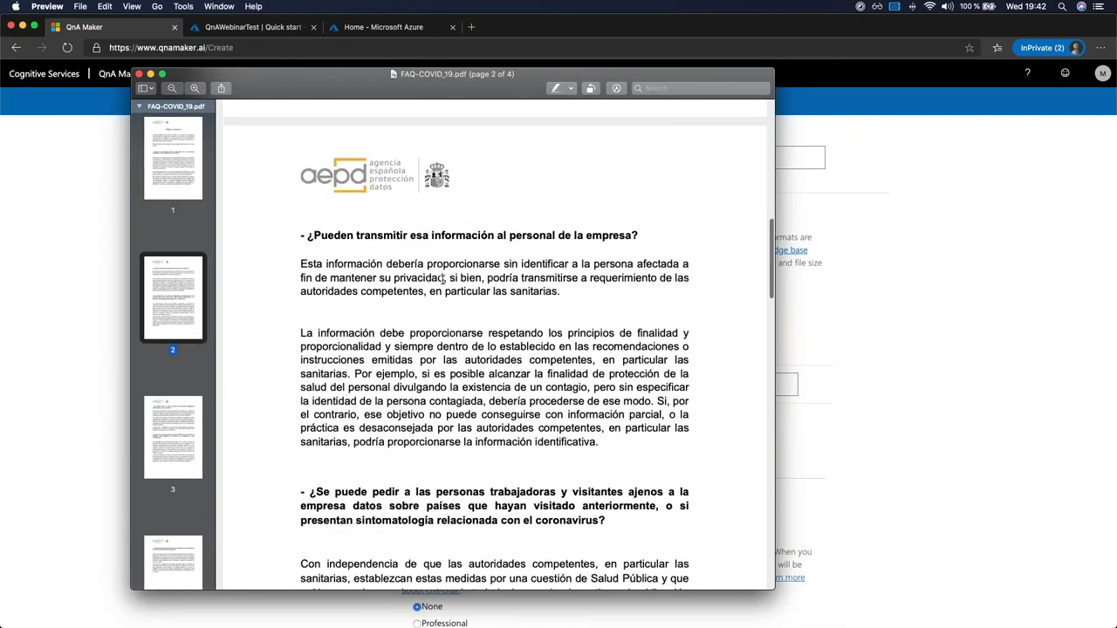
{"action": "scroll", "coordinate": [442, 280], "scroll_direction": "down", "scroll_amount": 20}
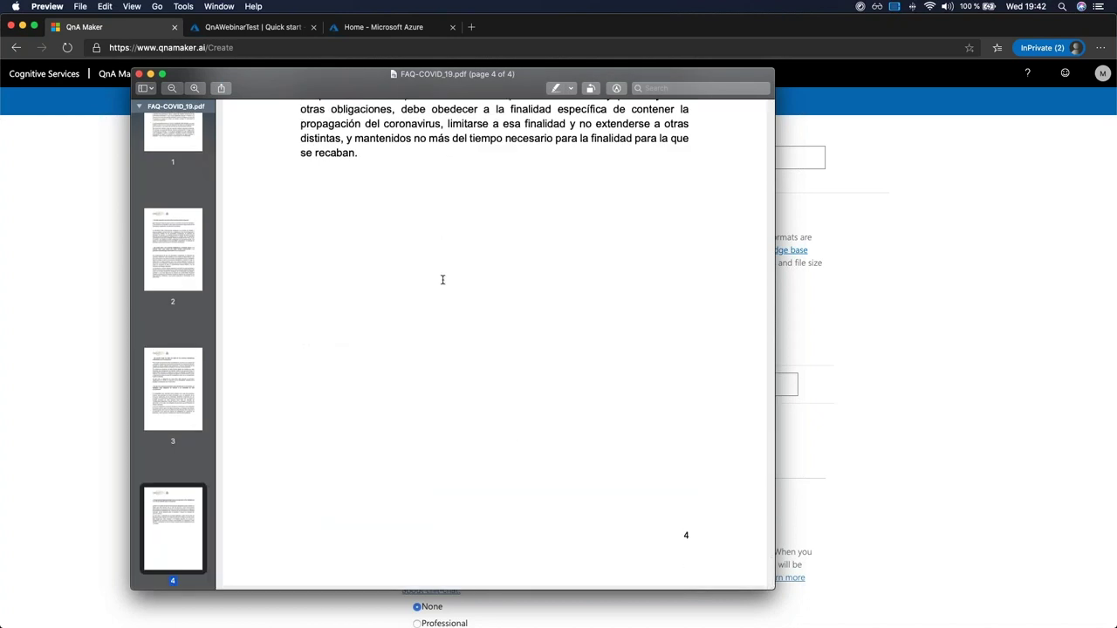
{"action": "scroll", "coordinate": [456, 259], "scroll_direction": "up", "scroll_amount": 5}
{"action": "scroll", "coordinate": [456, 259], "scroll_direction": "up", "scroll_amount": 15}
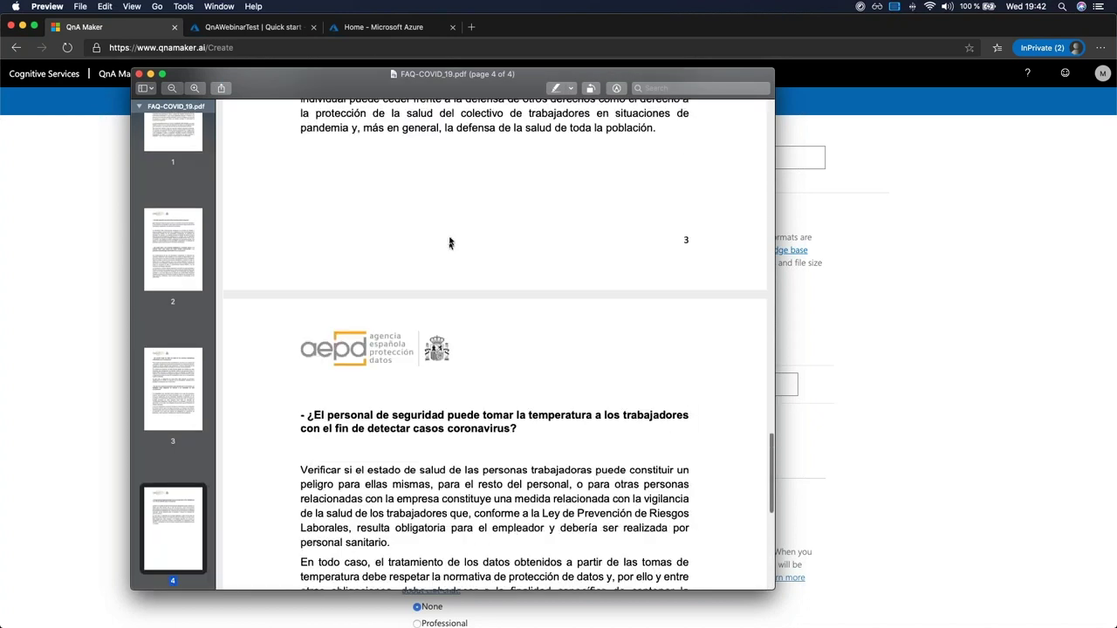
{"action": "scroll", "coordinate": [524, 211], "scroll_direction": "up", "scroll_amount": 15}
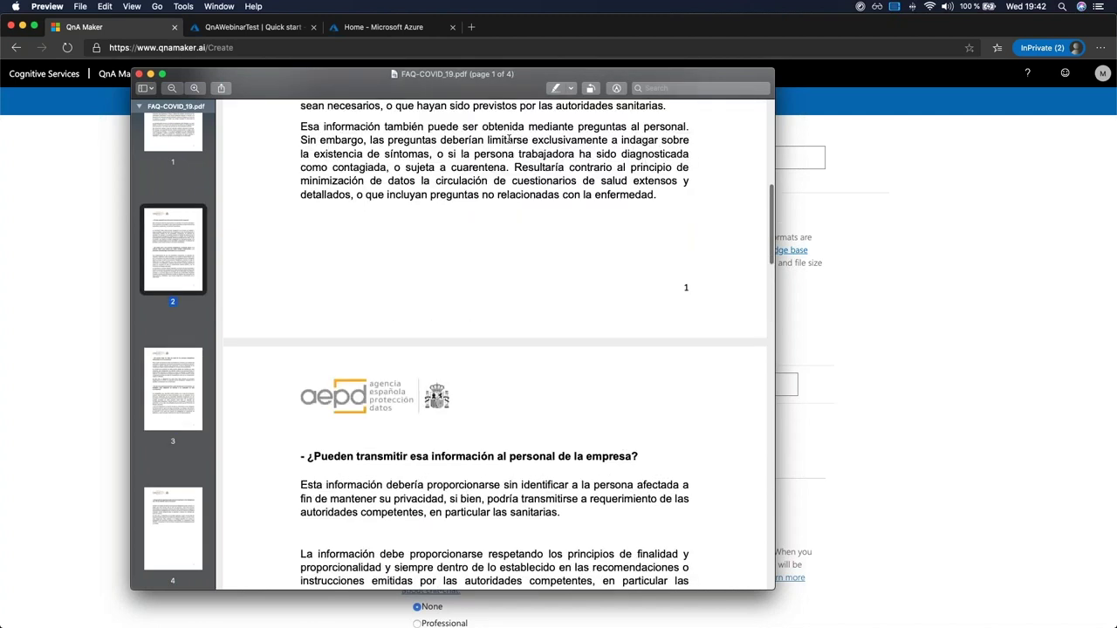
{"action": "scroll", "coordinate": [509, 140], "scroll_direction": "up", "scroll_amount": 4}
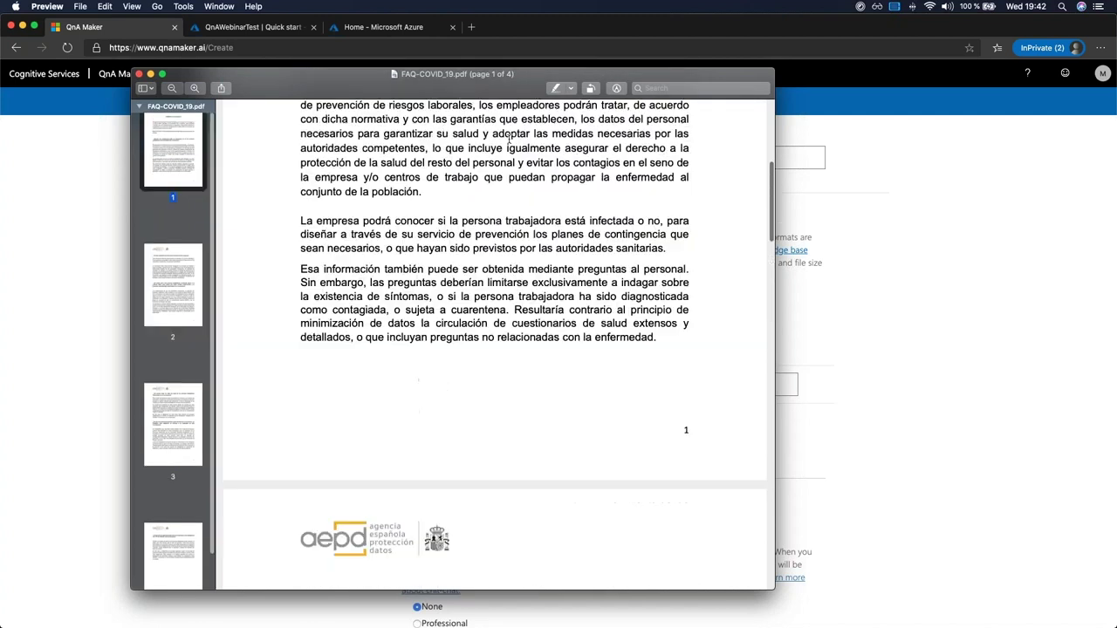
{"action": "left_click", "coordinate": [139, 73]}
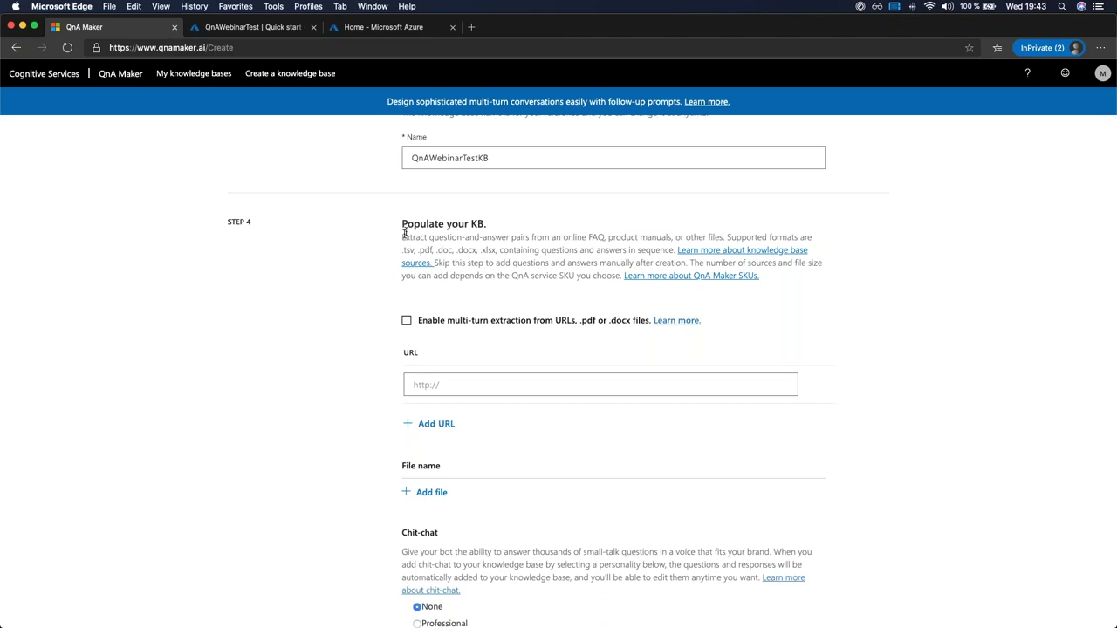
- Read the supported source formats described in the Populate your KB section of the QnA Maker form
{"action": "left_click_drag", "start_coordinate": [403, 233], "coordinate": [698, 251]}
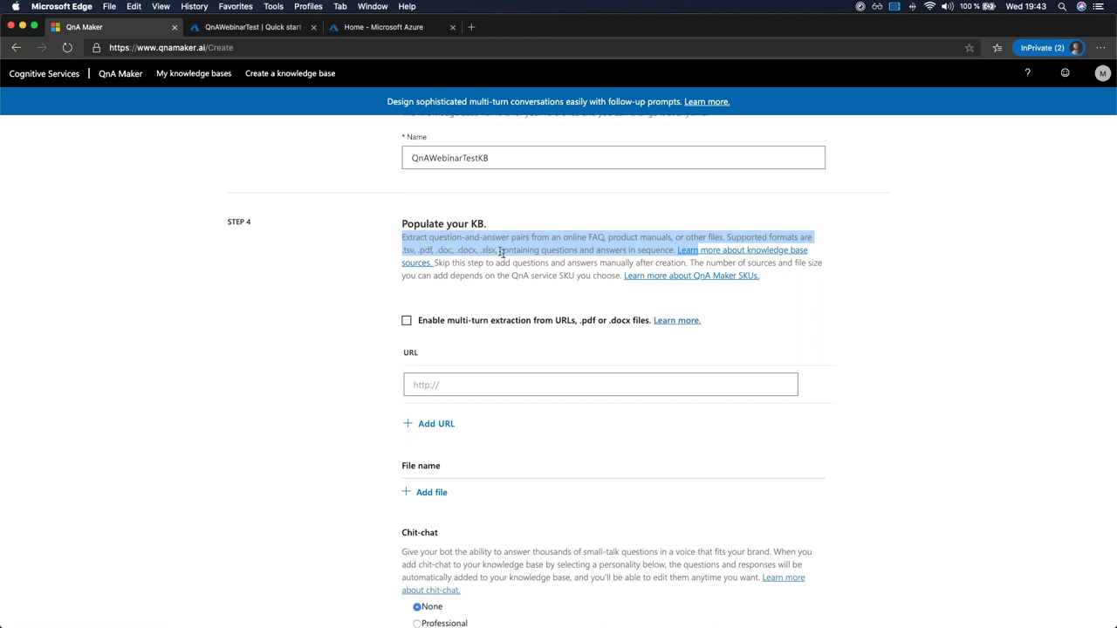
{"action": "left_click", "coordinate": [877, 387]}
{"action": "scroll", "coordinate": [656, 436], "scroll_direction": "down", "scroll_amount": 2}
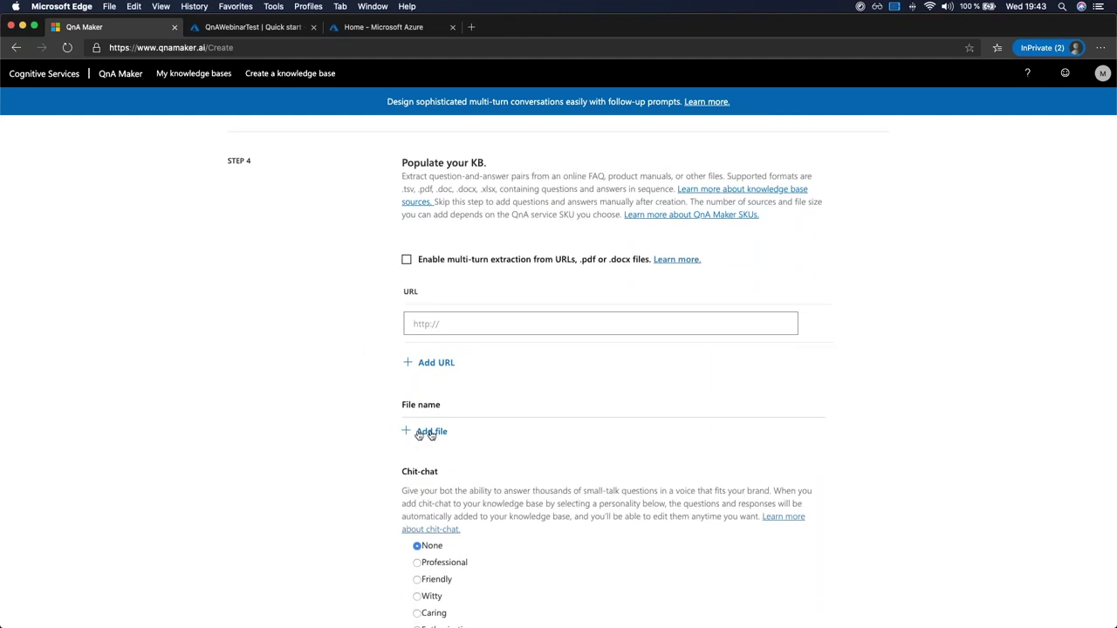
- Try to add FAQ-COVID_19.pdf as a source file, and return to the knowledge base creation page
{"action": "left_click", "coordinate": [434, 434]}
{"action": "key", "text": "super+Tab"}
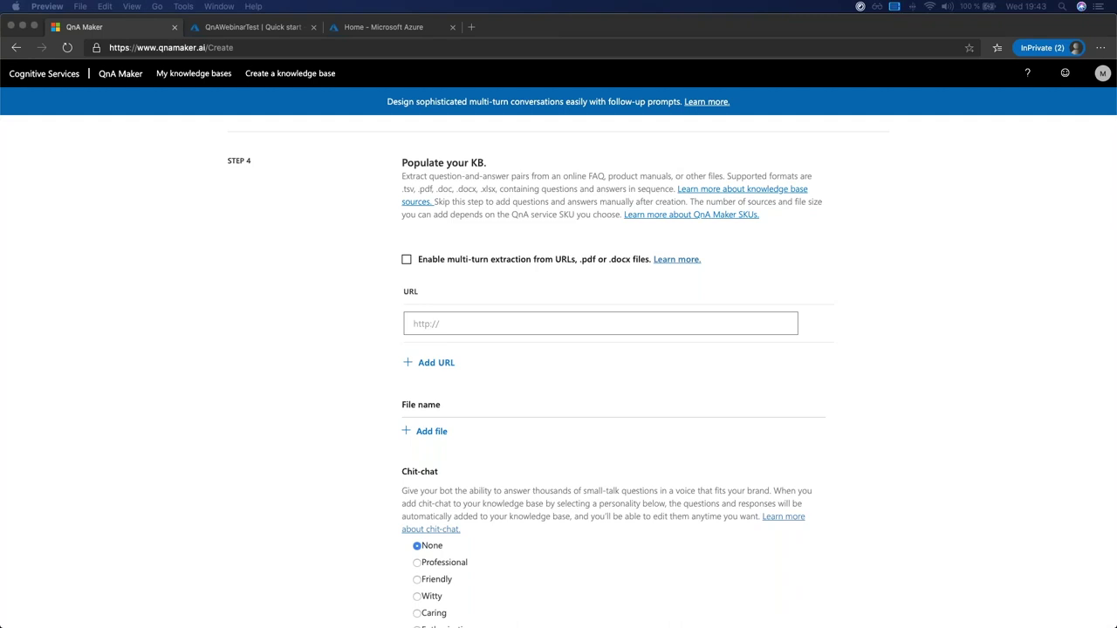
{"action": "left_click_drag", "start_coordinate": [902, 397], "coordinate": [431, 436]}
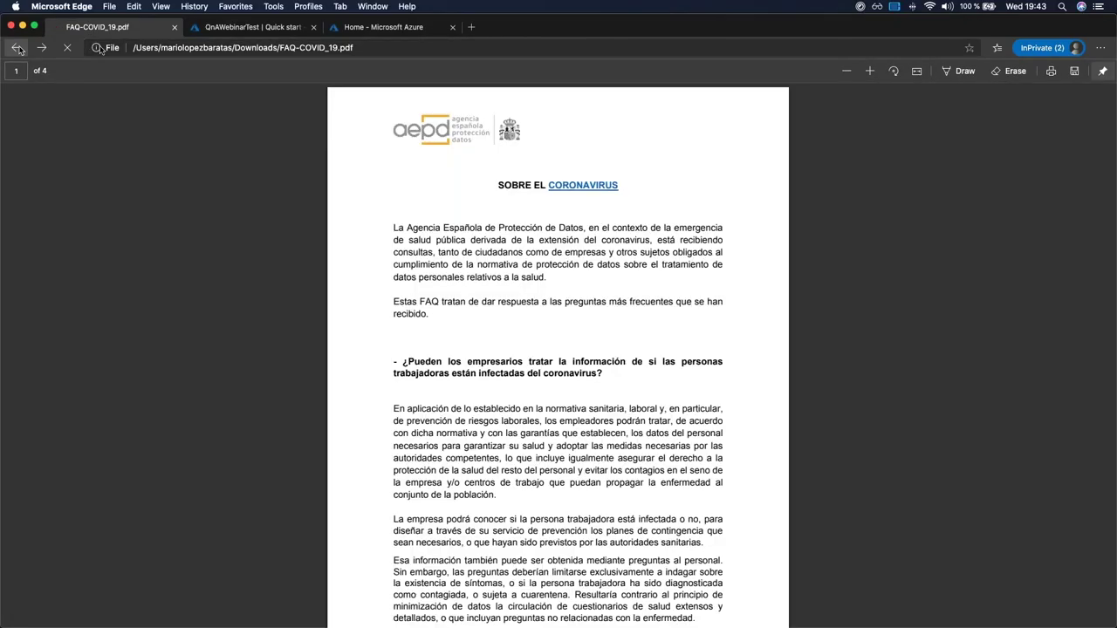
{"action": "left_click", "coordinate": [17, 48]}
- Shift the browser window to expose part of the desktop, and name the knowledge base QnAWebinarTestKB
{"action": "left_click_drag", "start_coordinate": [559, 34], "coordinate": [1116, 35]}
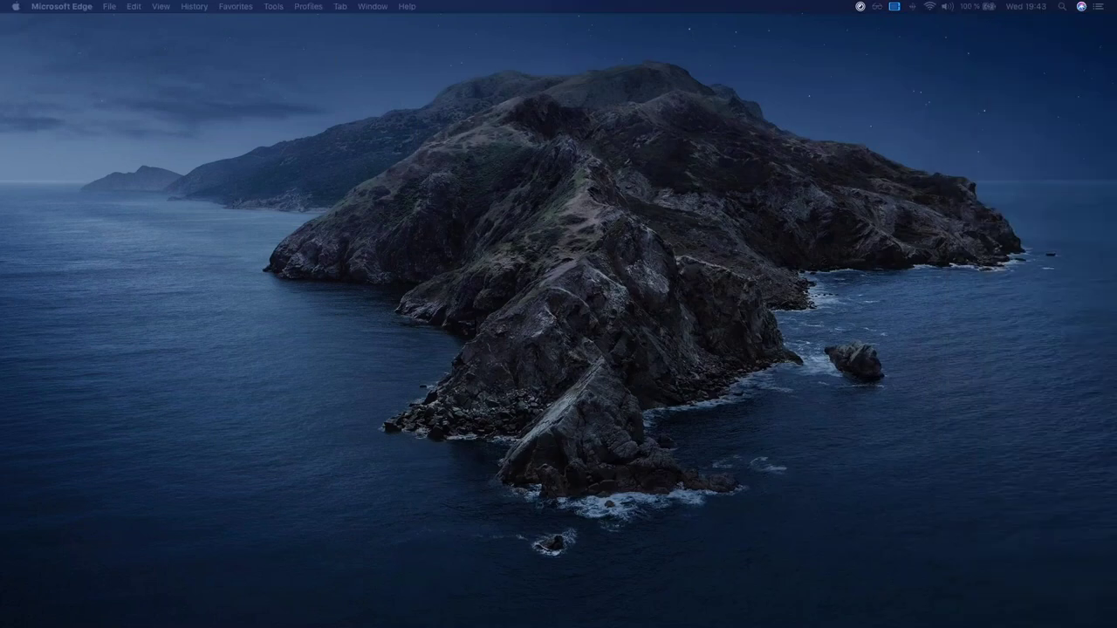
{"action": "left_click_drag", "start_coordinate": [1116, 122], "coordinate": [673, 35]}
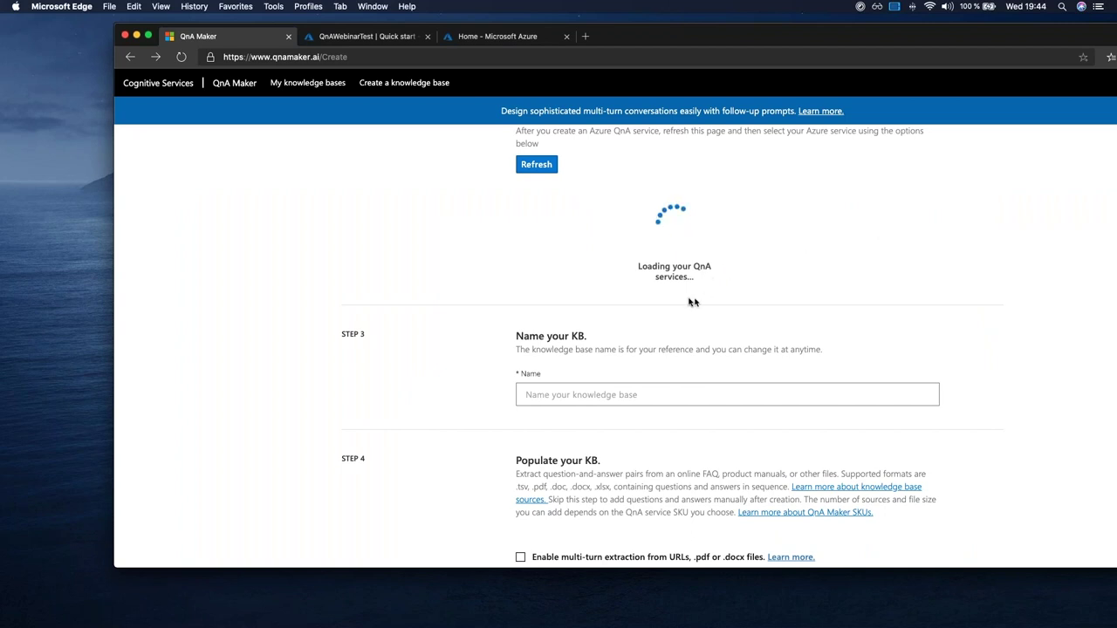
{"action": "scroll", "coordinate": [687, 297], "scroll_direction": "up", "scroll_amount": 3}
{"action": "scroll", "coordinate": [576, 227], "scroll_direction": "down", "scroll_amount": 5}
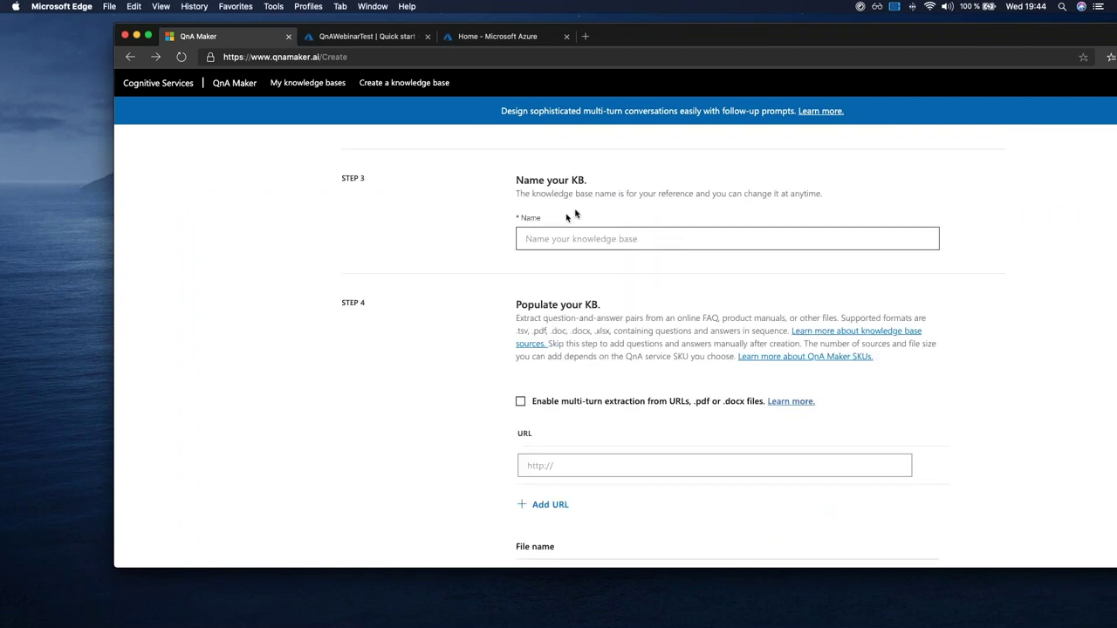
{"action": "type", "text": "Qma"}
{"action": "key", "text": "BackSpace"}
{"action": "type", "text": "AWe"}
{"action": "scroll", "coordinate": [593, 244], "scroll_direction": "up", "scroll_amount": 3}
{"action": "type", "text": "binarTest"}
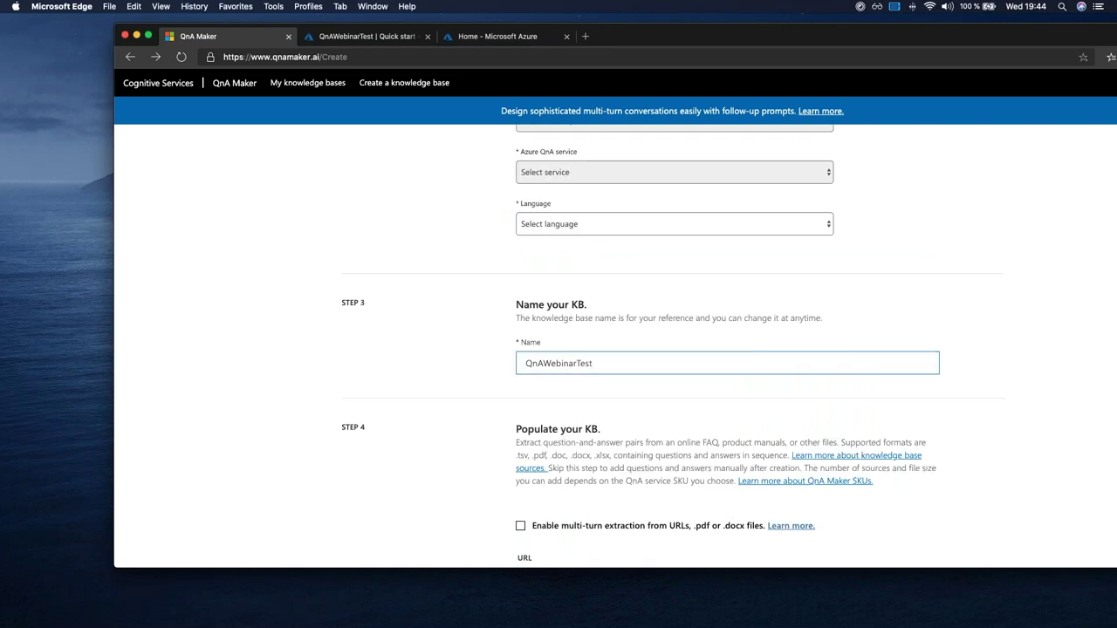
{"action": "type", "text": "KB"}
- Connect the knowledge base to the Directorio predeterminado directory, the Visual Studio Enterprise subscription and the QnAWebinarTest service
{"action": "scroll", "coordinate": [708, 289], "scroll_direction": "up", "scroll_amount": 5}
{"action": "left_click", "coordinate": [603, 276]}
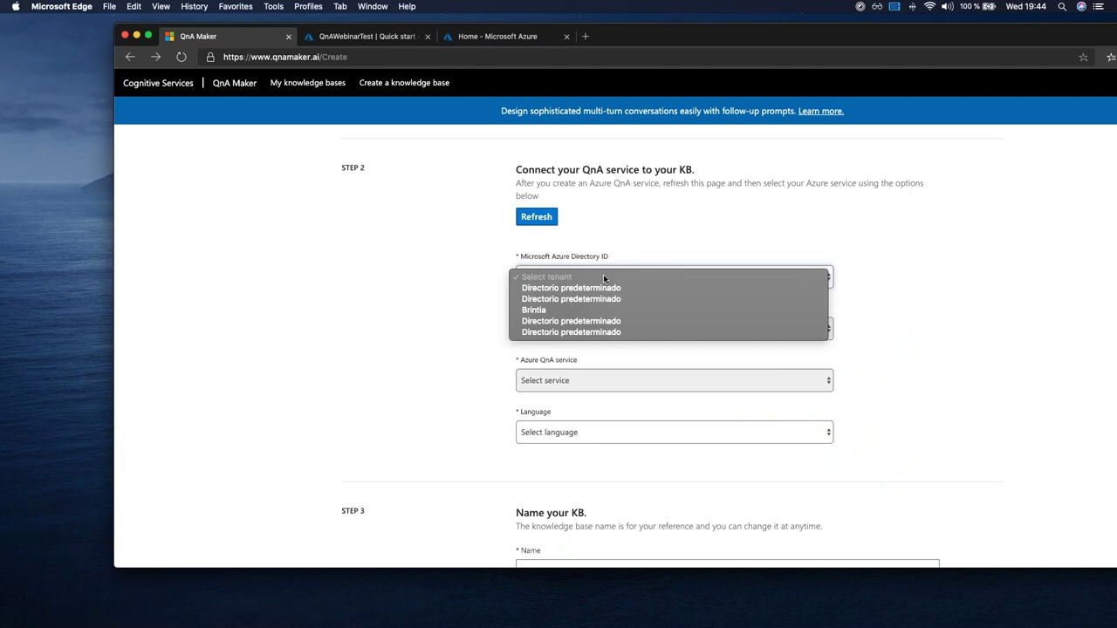
{"action": "left_click", "coordinate": [602, 299]}
{"action": "left_click", "coordinate": [593, 330]}
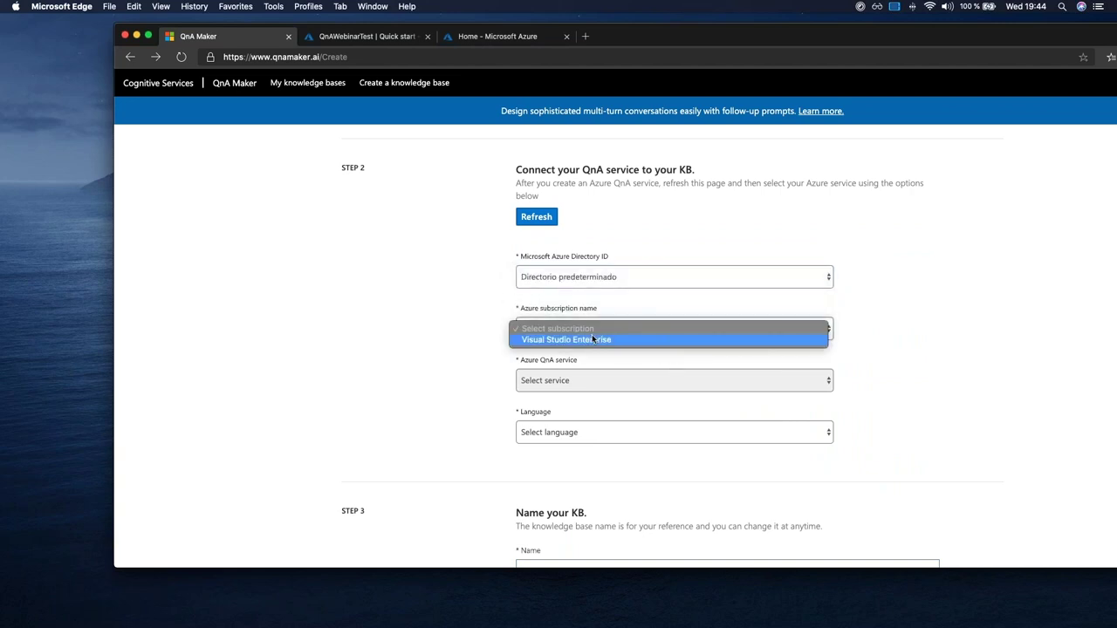
{"action": "left_click", "coordinate": [591, 340]}
{"action": "left_click", "coordinate": [601, 381]}
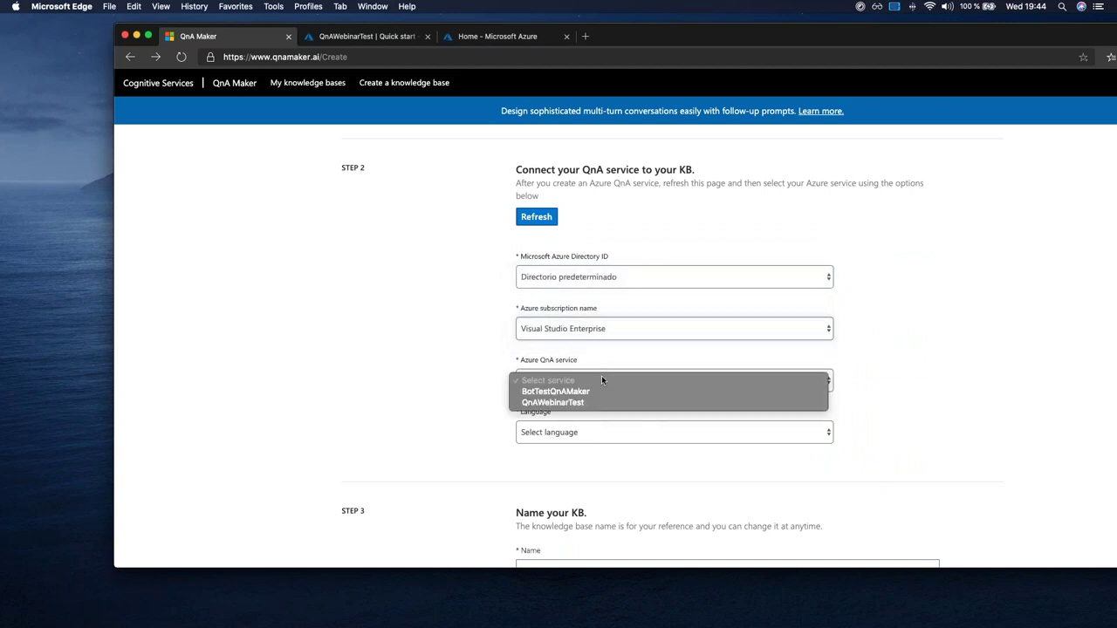
{"action": "left_click", "coordinate": [598, 403]}
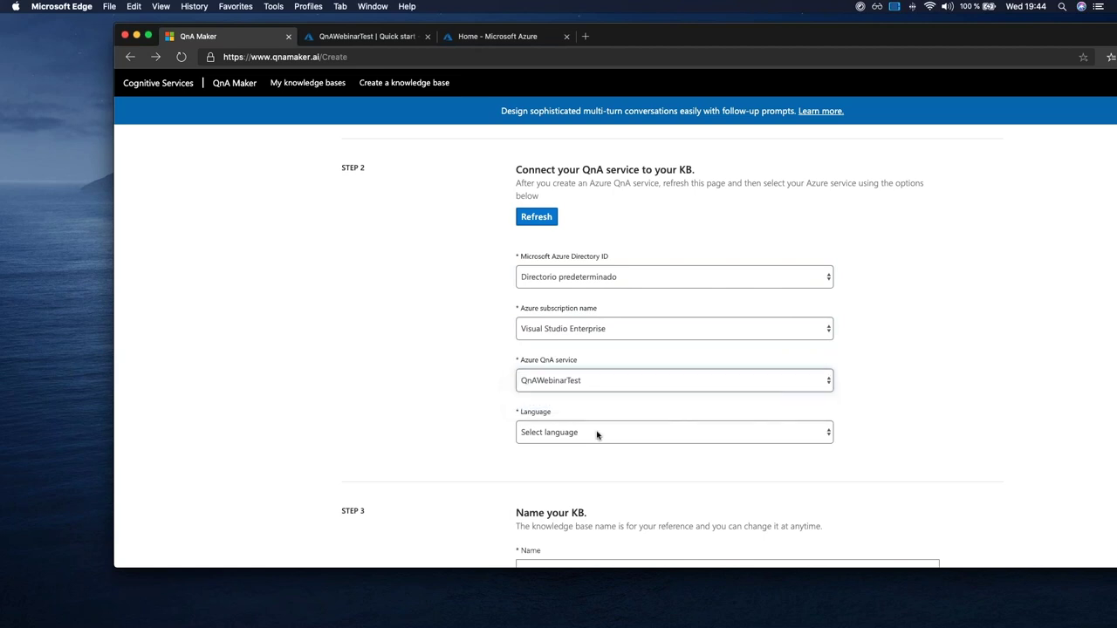
- Choose the knowledge base language and add FAQ-COVID_19.pdf as a source file
{"action": "left_click", "coordinate": [597, 435]}
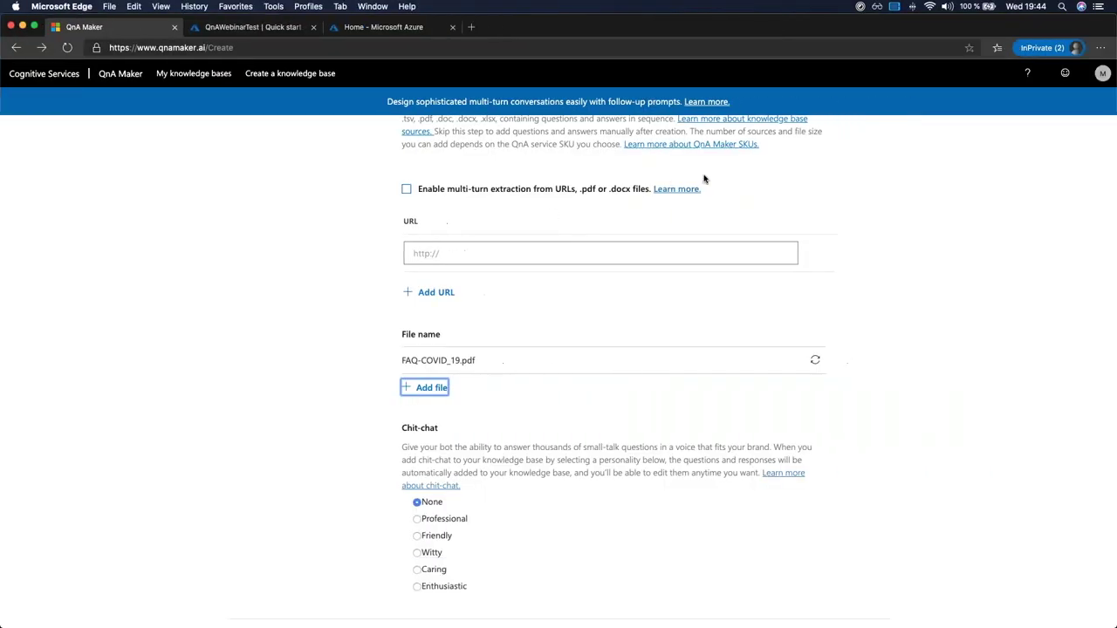
{"action": "scroll", "coordinate": [384, 366], "scroll_direction": "down", "scroll_amount": 4}
{"action": "scroll", "coordinate": [428, 288], "scroll_direction": "up", "scroll_amount": 5}
{"action": "scroll", "coordinate": [446, 209], "scroll_direction": "down", "scroll_amount": 4}
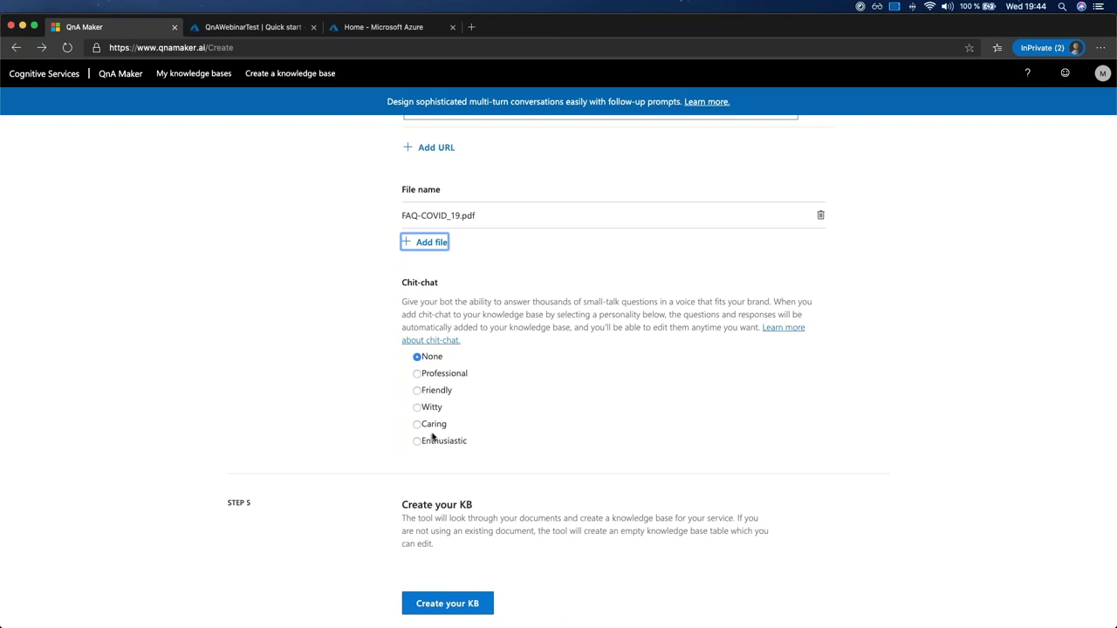
- Set the chit-chat personality to Friendly and create the knowledge base
{"action": "left_click", "coordinate": [418, 393]}
{"action": "scroll", "coordinate": [430, 294], "scroll_direction": "down", "scroll_amount": 1}
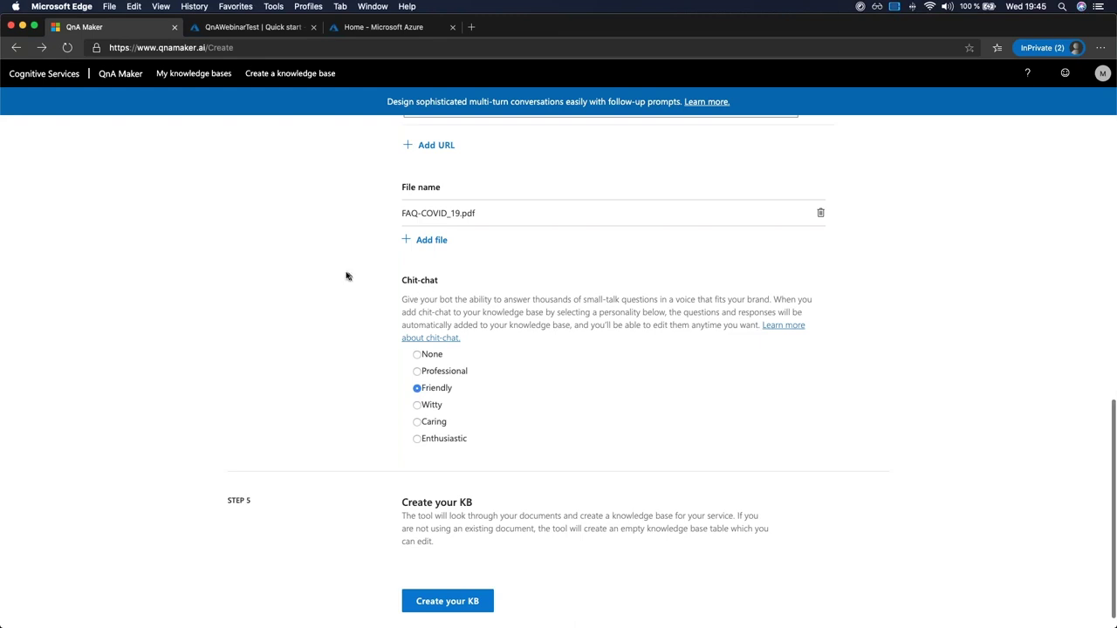
{"action": "scroll", "coordinate": [438, 558], "scroll_direction": "down", "scroll_amount": 1}
{"action": "left_click", "coordinate": [438, 580]}
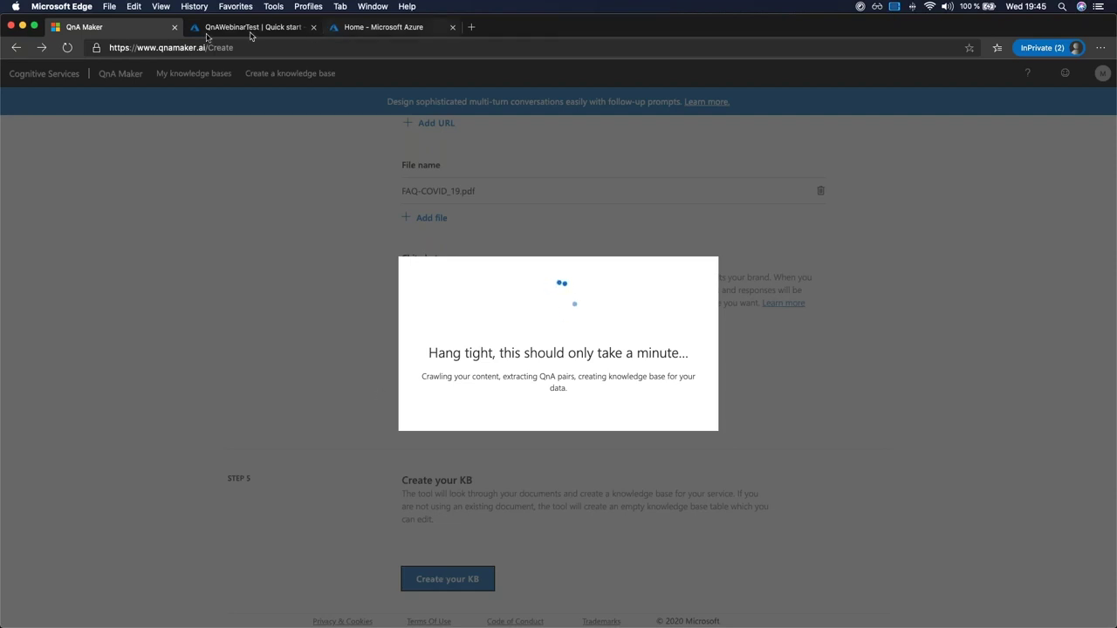
- Open qnamaker.ai in a new tab placed beside the knowledge base creation tab, and show My knowledge bases there
{"action": "left_click", "coordinate": [472, 29]}
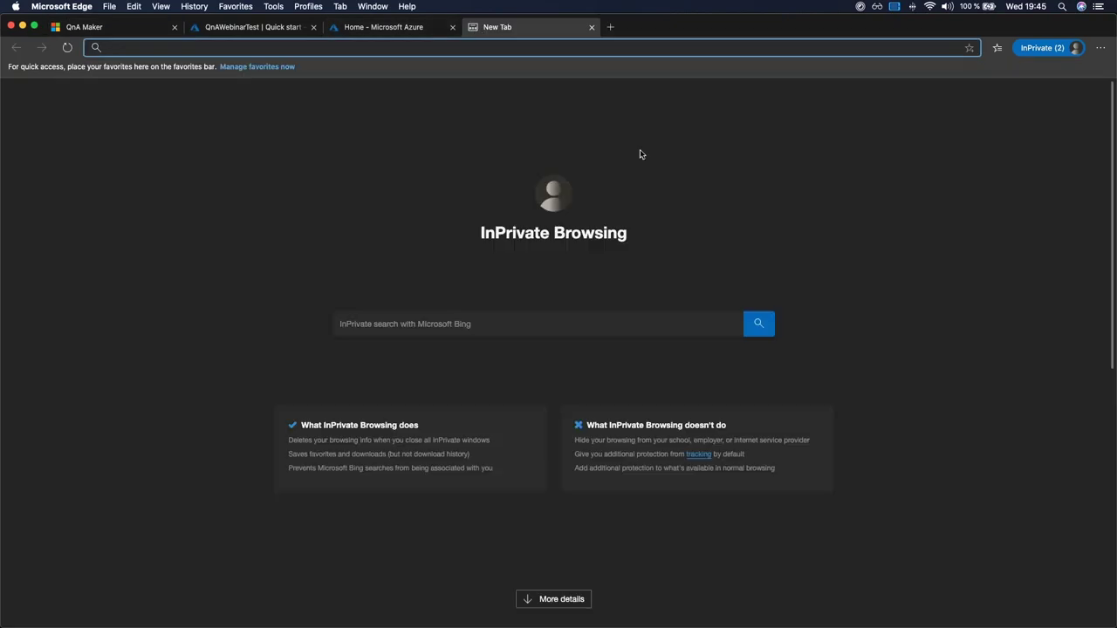
{"action": "type", "text": "qna"}
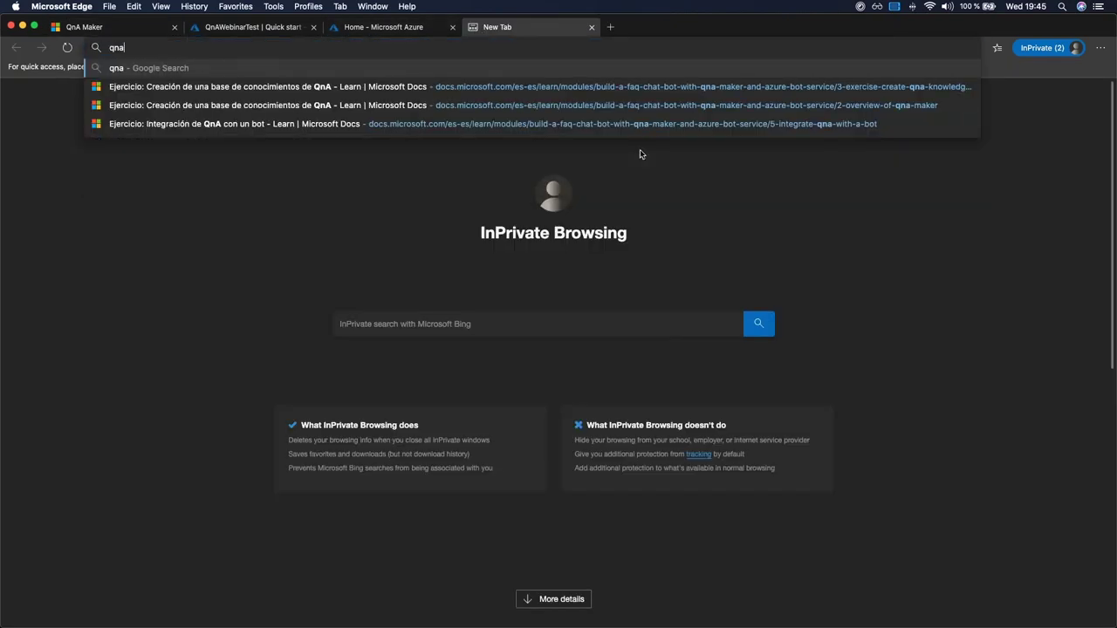
{"action": "type", "text": "maker.ai"}
{"action": "key", "text": "Return"}
{"action": "key", "text": "ctrl+Tab"}
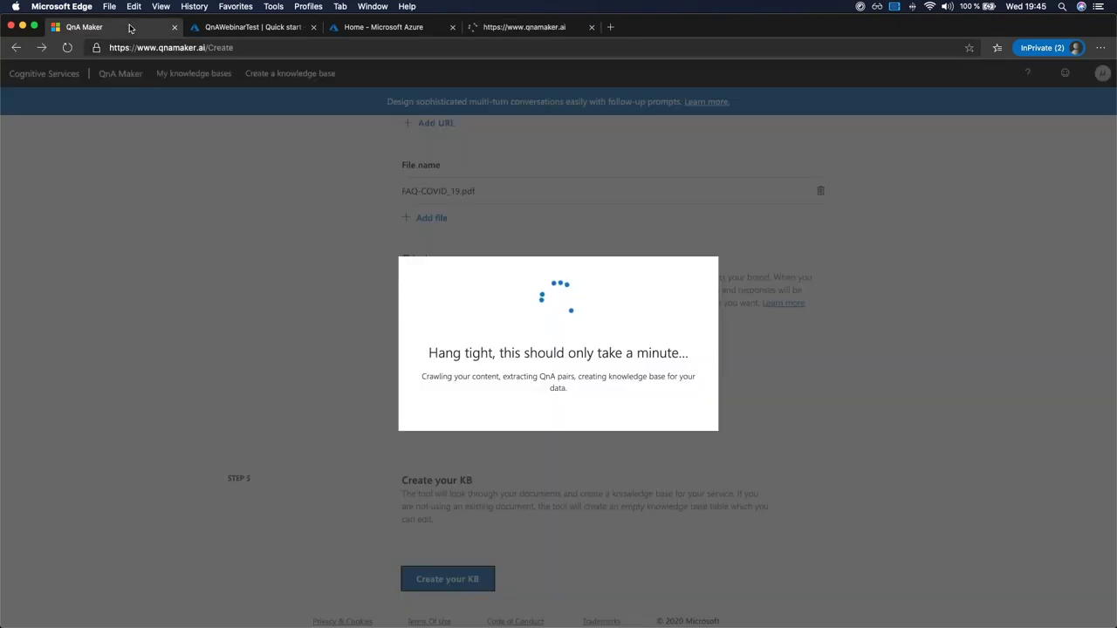
{"action": "left_click_drag", "start_coordinate": [502, 26], "coordinate": [231, 32]}
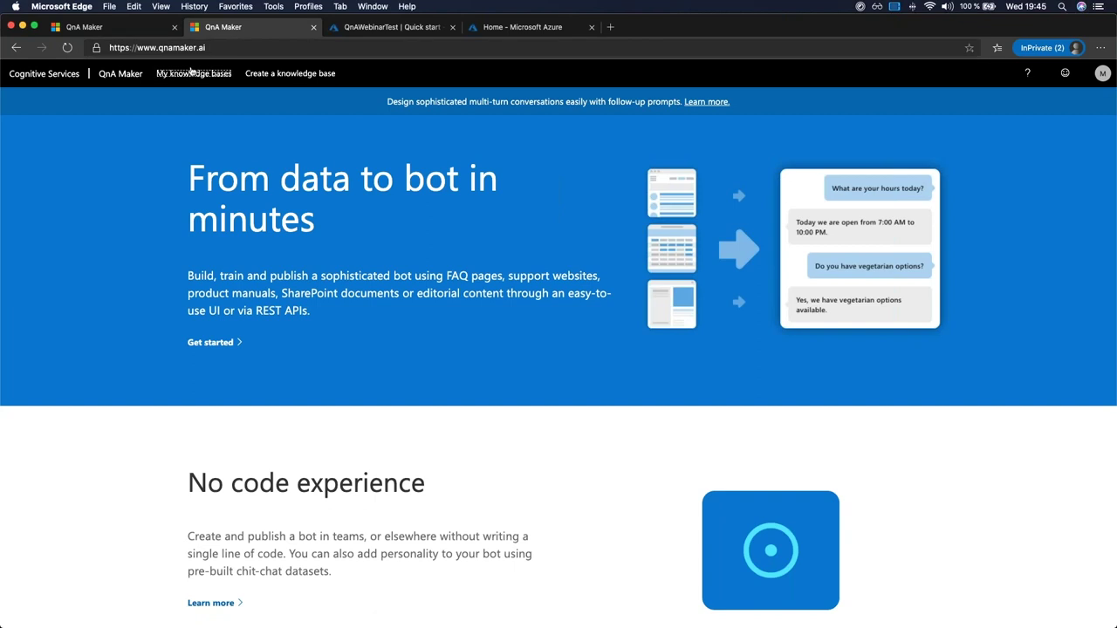
{"action": "left_click", "coordinate": [192, 73]}
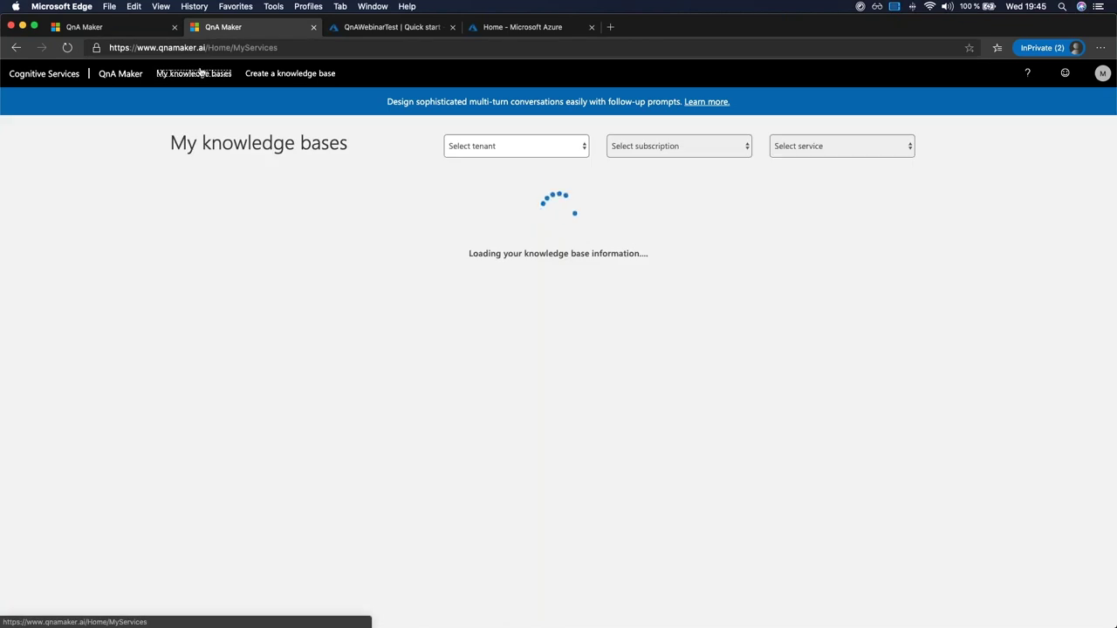
- Return to the QnAWebinarTestKB page and examine the questions and answers extracted from FAQ-COVID_19.pdf
{"action": "left_click", "coordinate": [102, 29]}
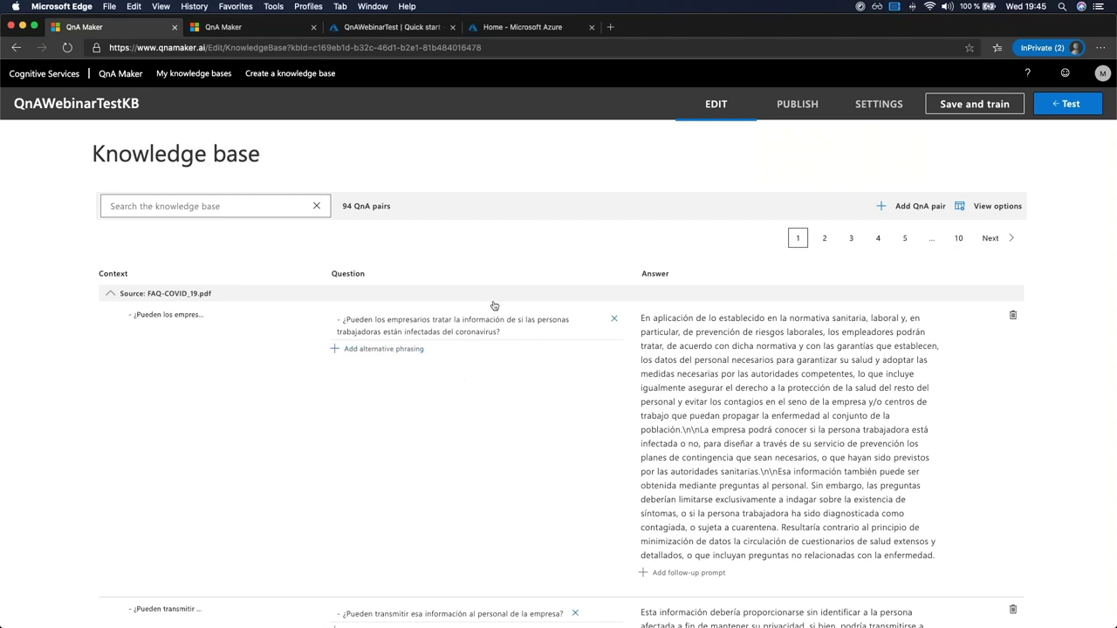
{"action": "scroll", "coordinate": [191, 373], "scroll_direction": "down", "scroll_amount": 1}
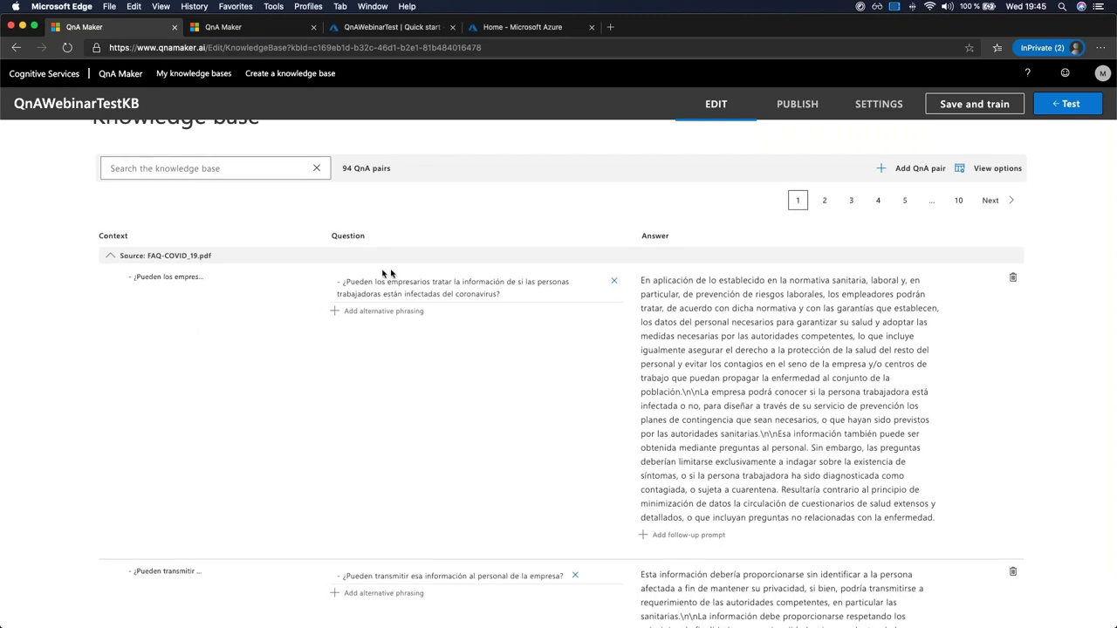
{"action": "left_click", "coordinate": [554, 297]}
{"action": "scroll", "coordinate": [507, 434], "scroll_direction": "down", "scroll_amount": 5}
{"action": "scroll", "coordinate": [508, 435], "scroll_direction": "down", "scroll_amount": 15}
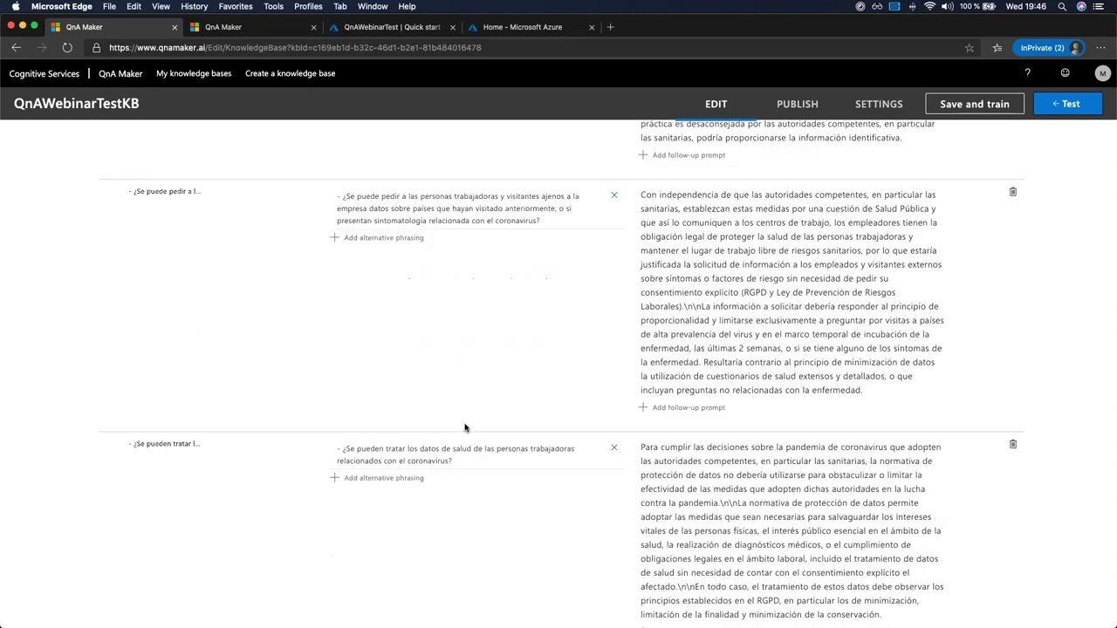
{"action": "scroll", "coordinate": [464, 428], "scroll_direction": "down", "scroll_amount": 15}
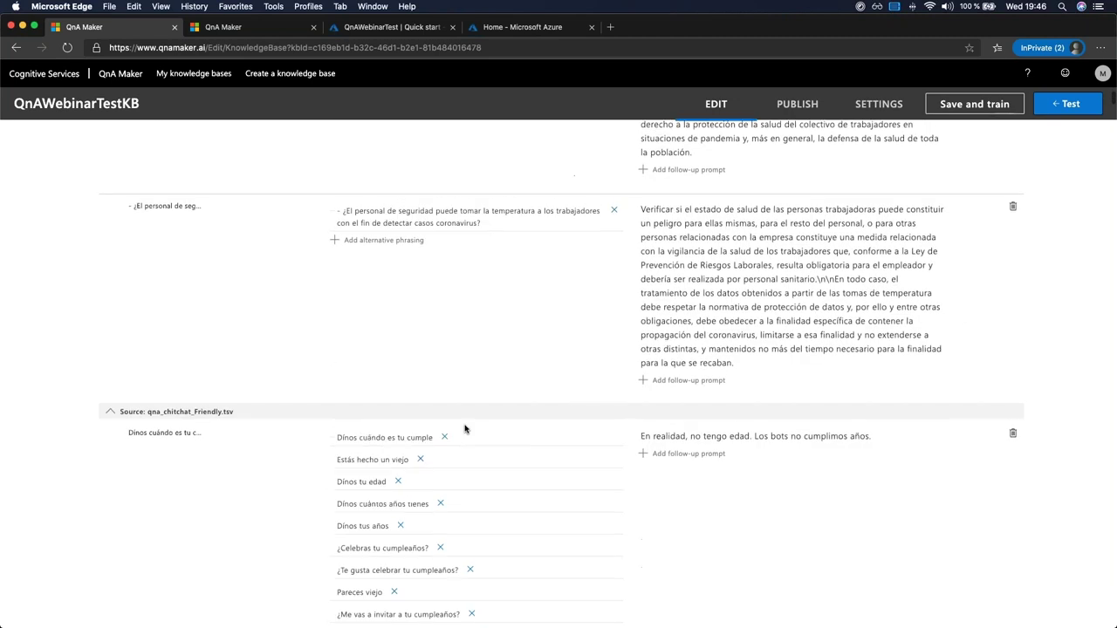
{"action": "scroll", "coordinate": [533, 310], "scroll_direction": "up", "scroll_amount": 20}
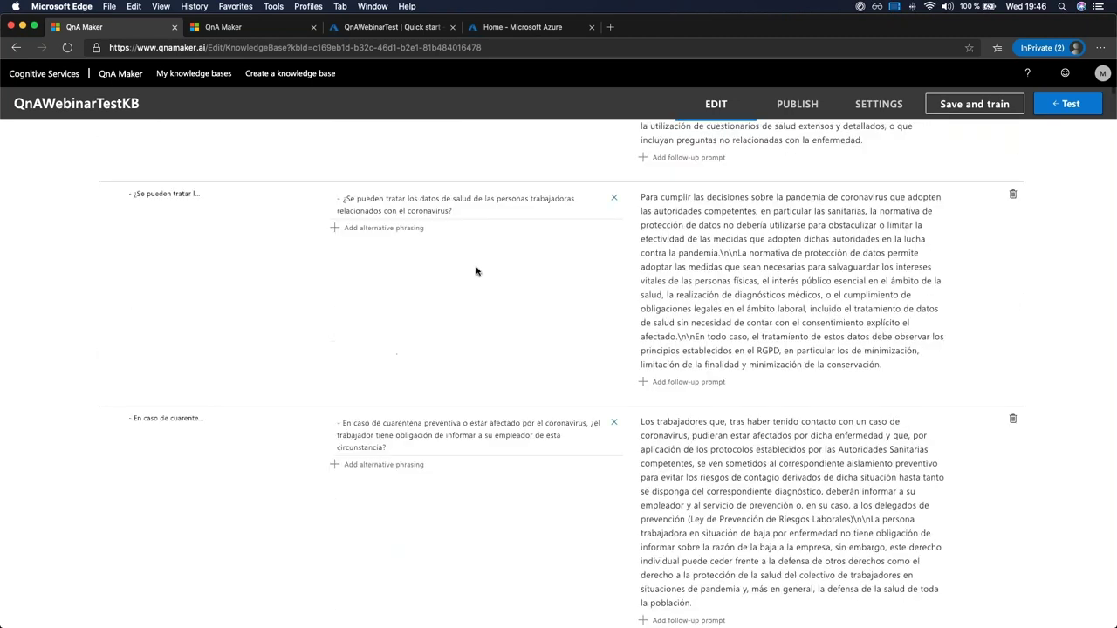
- Examine the question phrasings and answers from qna_chitchat_Friendly.tsv, leaving both source groups collapsed
{"action": "left_click", "coordinate": [102, 328]}
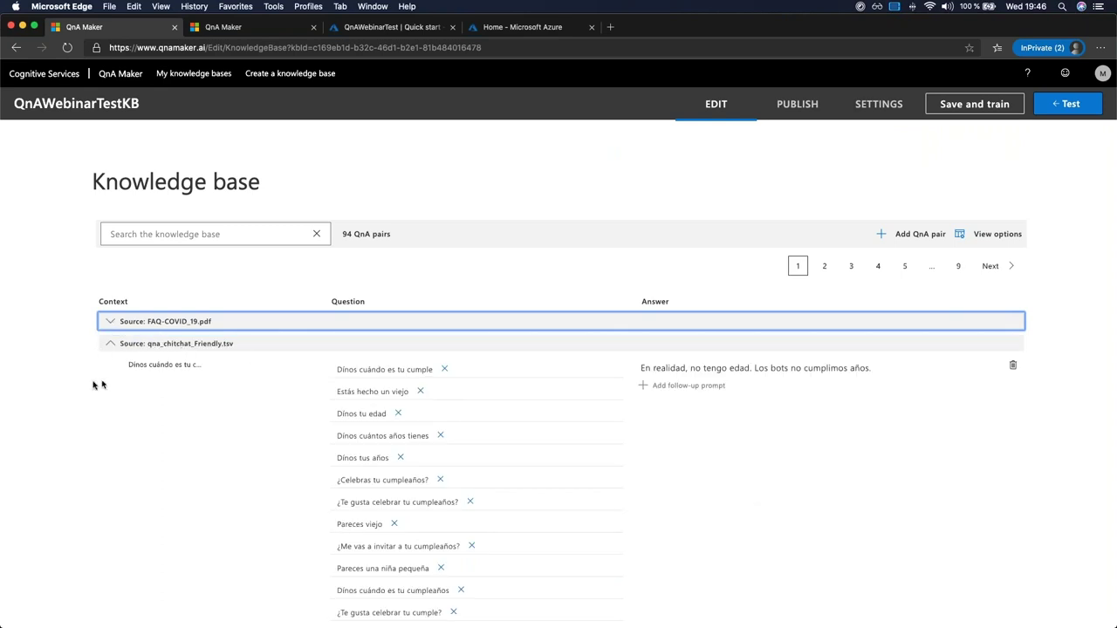
{"action": "scroll", "coordinate": [279, 394], "scroll_direction": "down", "scroll_amount": 10}
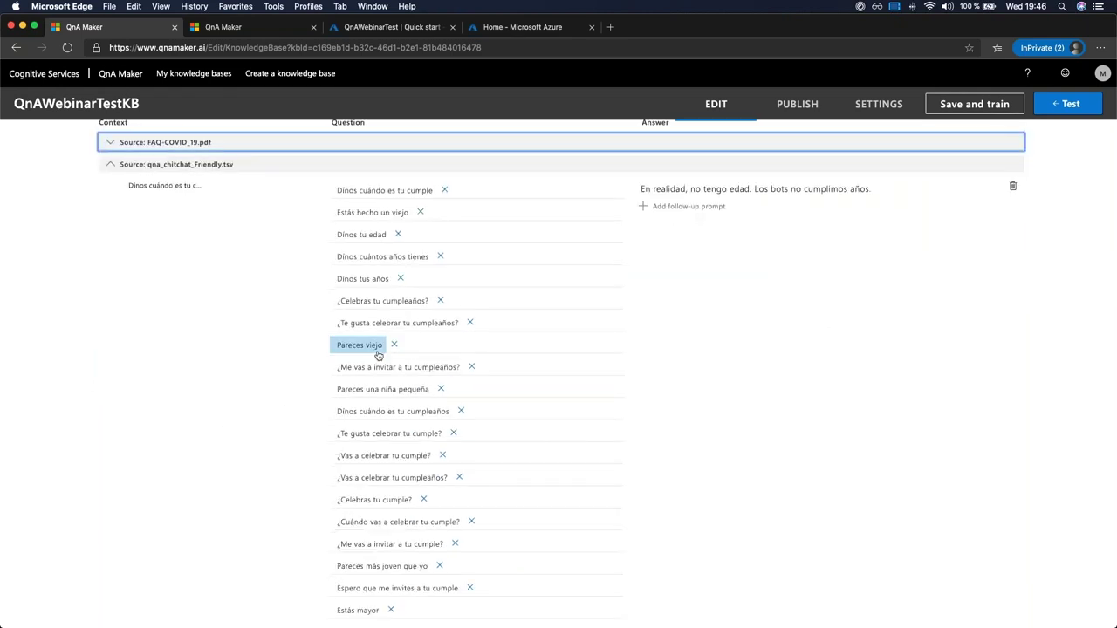
{"action": "scroll", "coordinate": [376, 343], "scroll_direction": "down", "scroll_amount": 15}
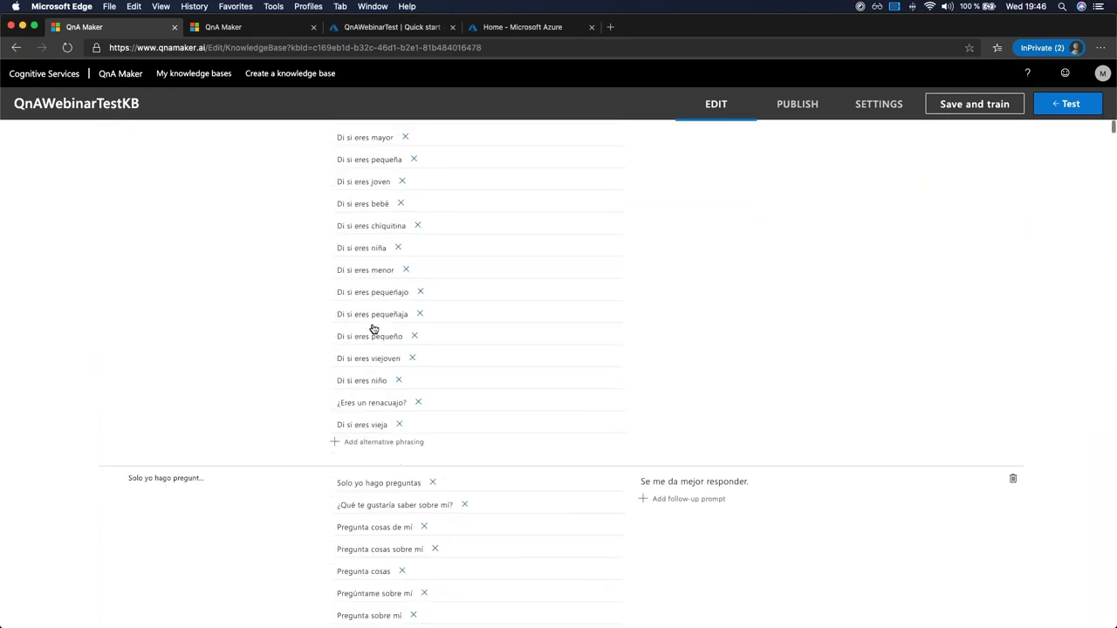
{"action": "scroll", "coordinate": [376, 328], "scroll_direction": "down", "scroll_amount": 15}
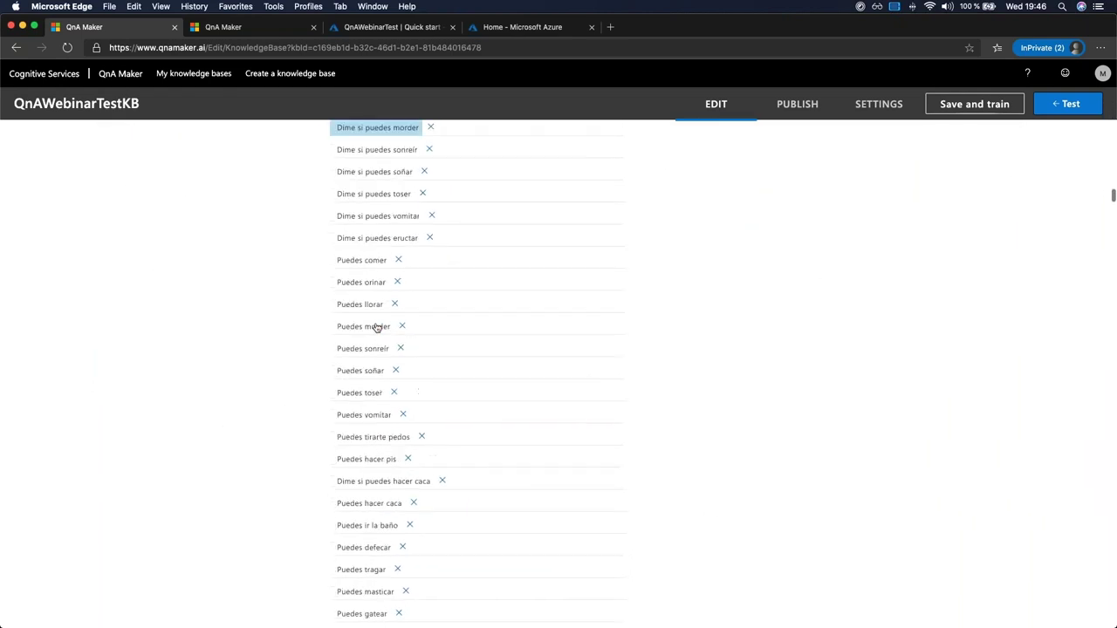
{"action": "scroll", "coordinate": [376, 328], "scroll_direction": "down", "scroll_amount": 5}
{"action": "scroll", "coordinate": [376, 327], "scroll_direction": "down", "scroll_amount": 15}
{"action": "scroll", "coordinate": [367, 311], "scroll_direction": "down", "scroll_amount": 15}
{"action": "scroll", "coordinate": [366, 314], "scroll_direction": "down", "scroll_amount": 15}
{"action": "scroll", "coordinate": [373, 295], "scroll_direction": "down", "scroll_amount": 15}
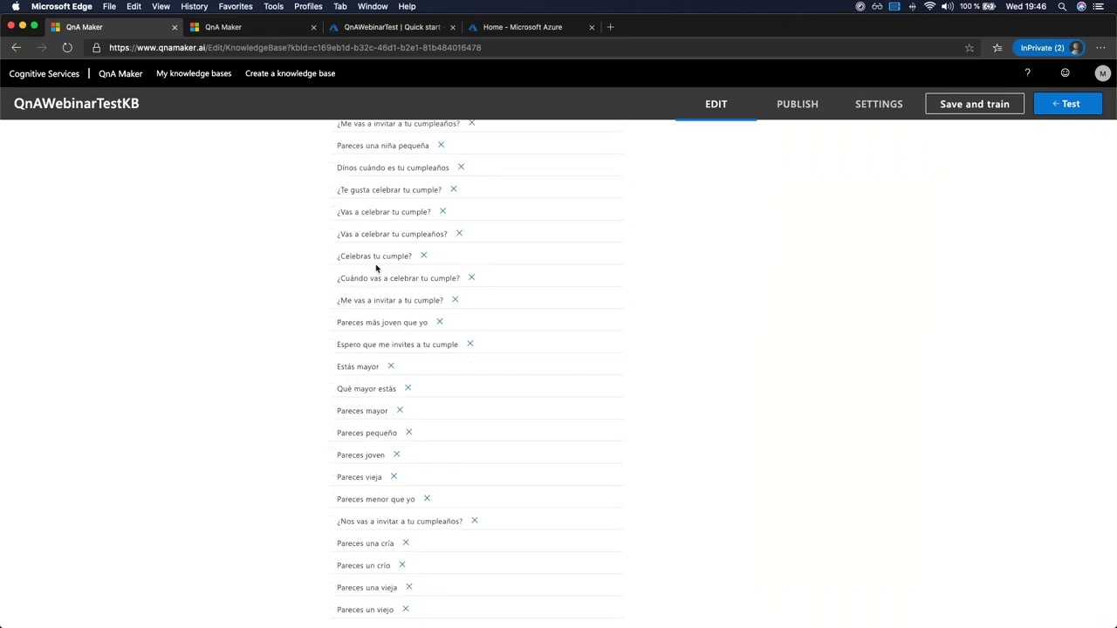
{"action": "scroll", "coordinate": [376, 268], "scroll_direction": "up", "scroll_amount": 20}
{"action": "left_click", "coordinate": [219, 319]}
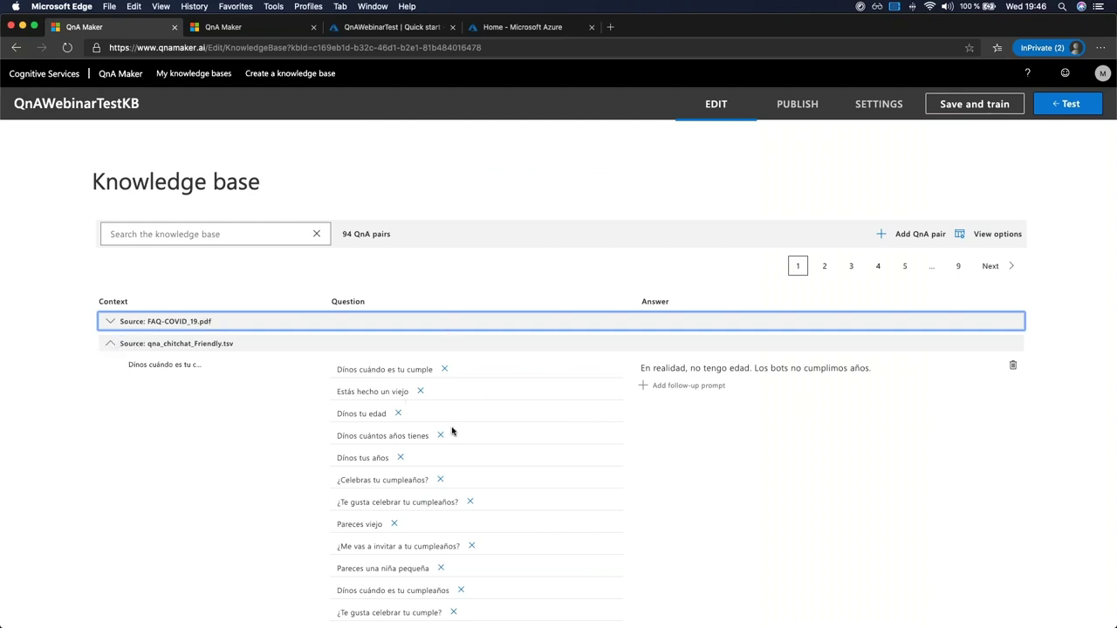
{"action": "left_click", "coordinate": [110, 344]}
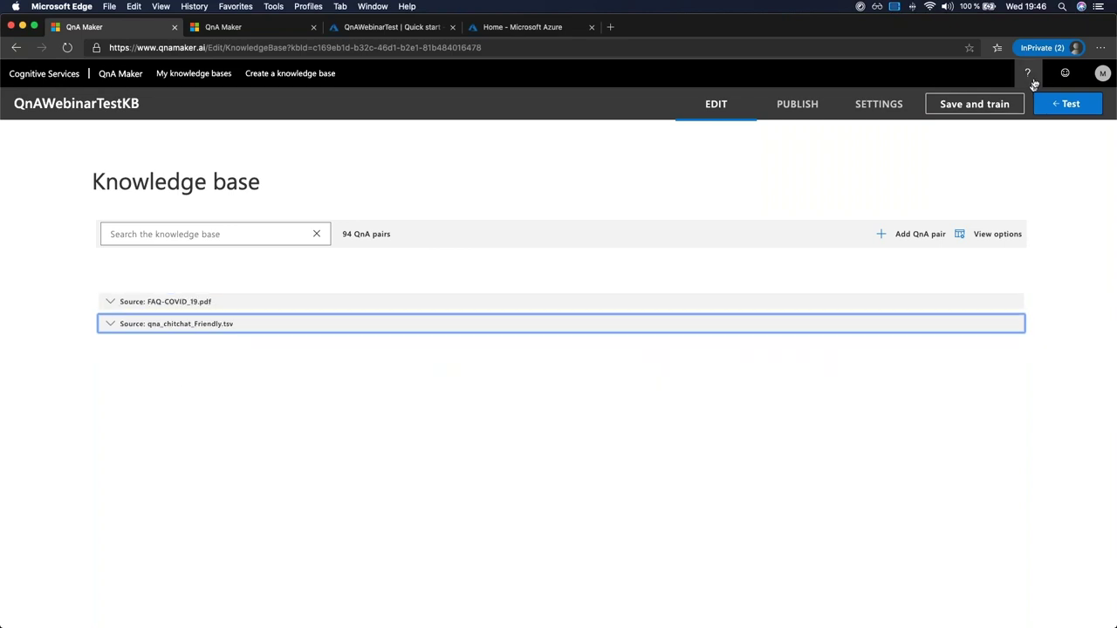
- Test the knowledge base's chit-chat by sending it "Hola" and "quien es tu padre"
{"action": "left_click", "coordinate": [1054, 105]}
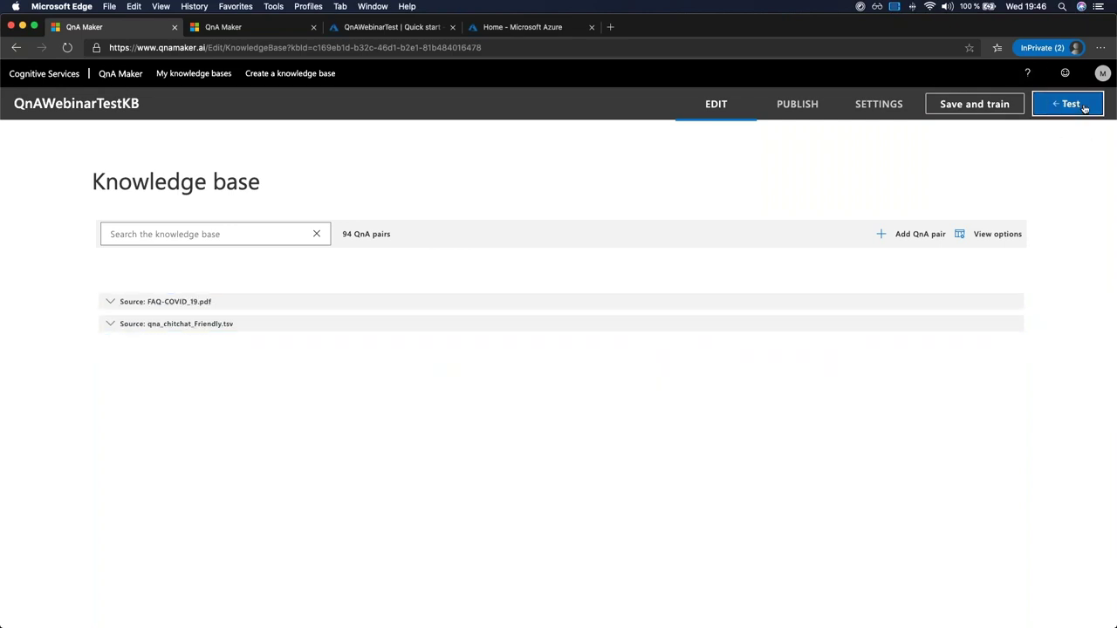
{"action": "left_click", "coordinate": [1014, 609]}
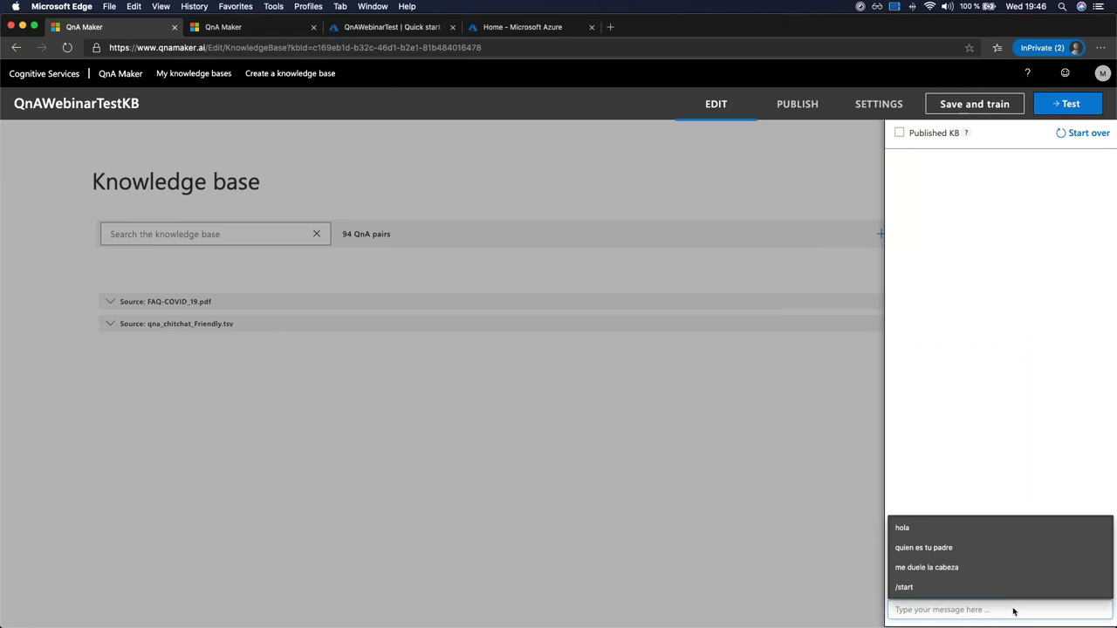
{"action": "type", "text": "Hola"}
{"action": "key", "text": "Return"}
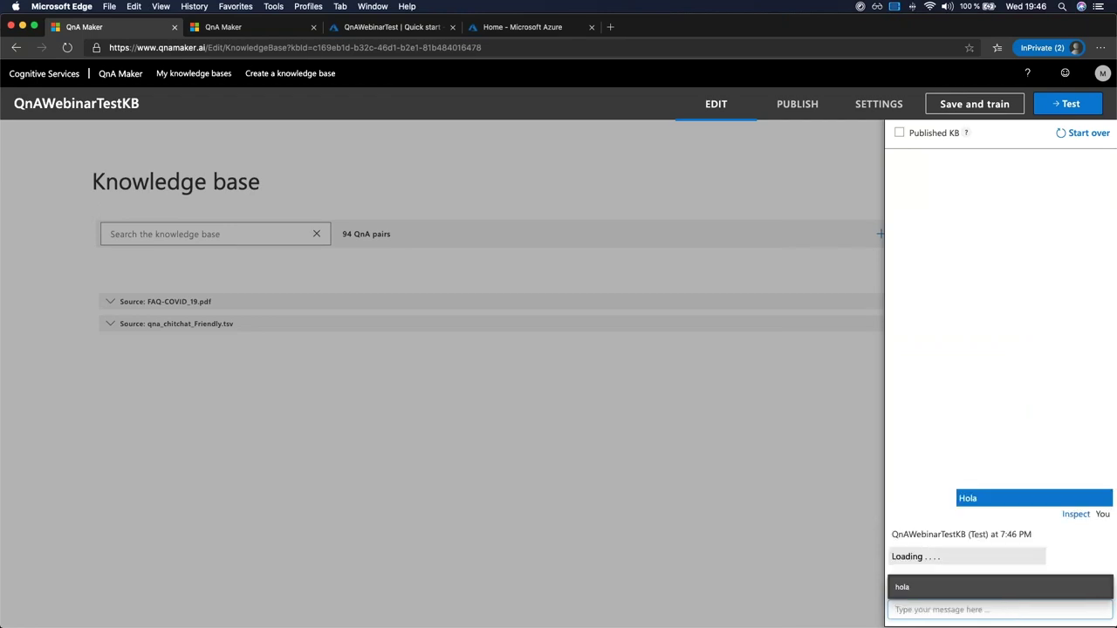
{"action": "mouse_move", "coordinate": [1100, 589]}
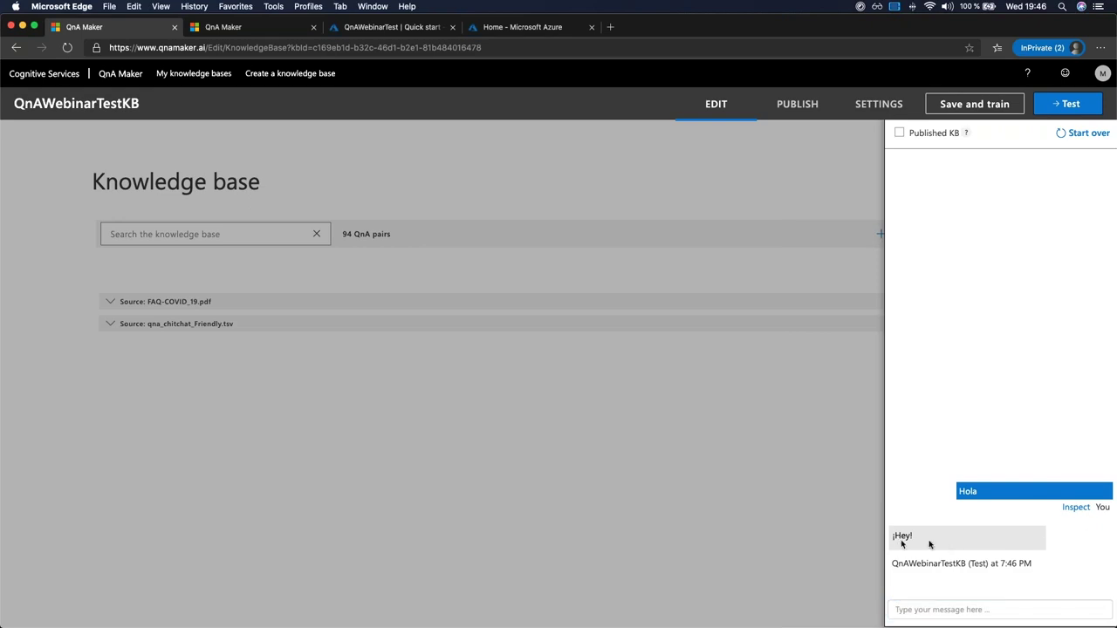
{"action": "left_click", "coordinate": [940, 609]}
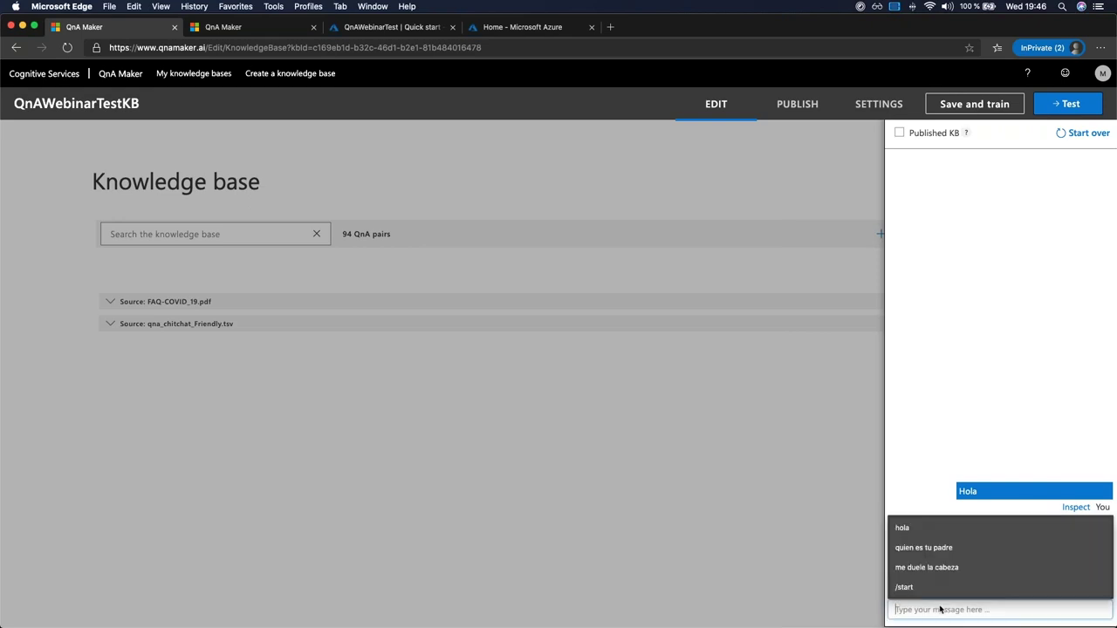
{"action": "left_click", "coordinate": [930, 542]}
{"action": "key", "text": "Return"}
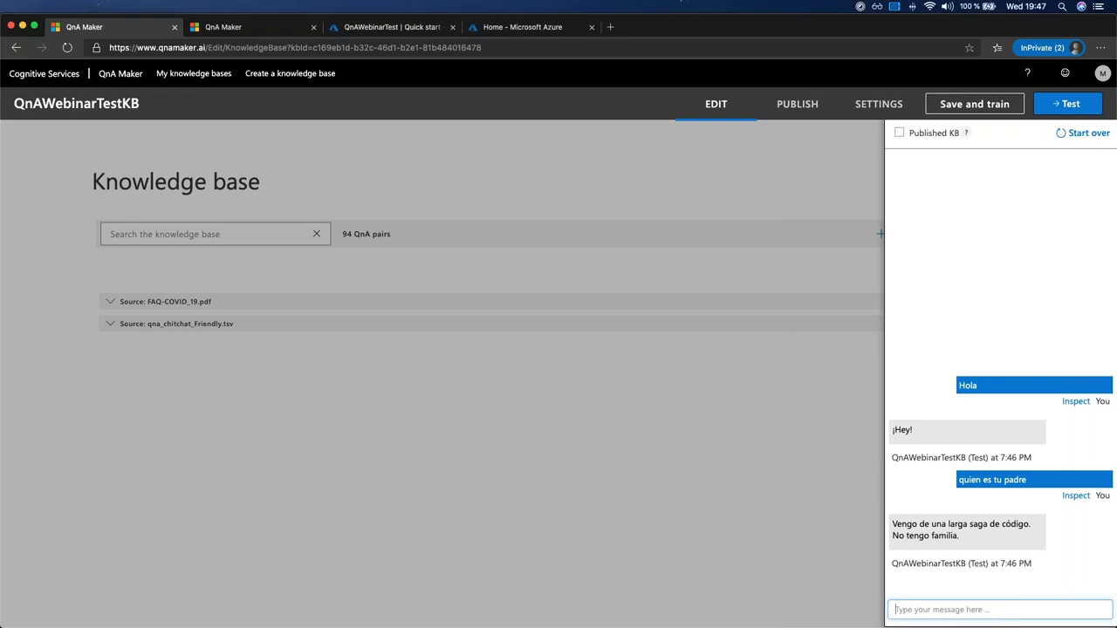
- Open FAQ-COVID_19.pdf from Downloads, test its question about employers handling workers' coronavirus infection information, and read the reply
{"action": "key", "text": "super+Tab"}
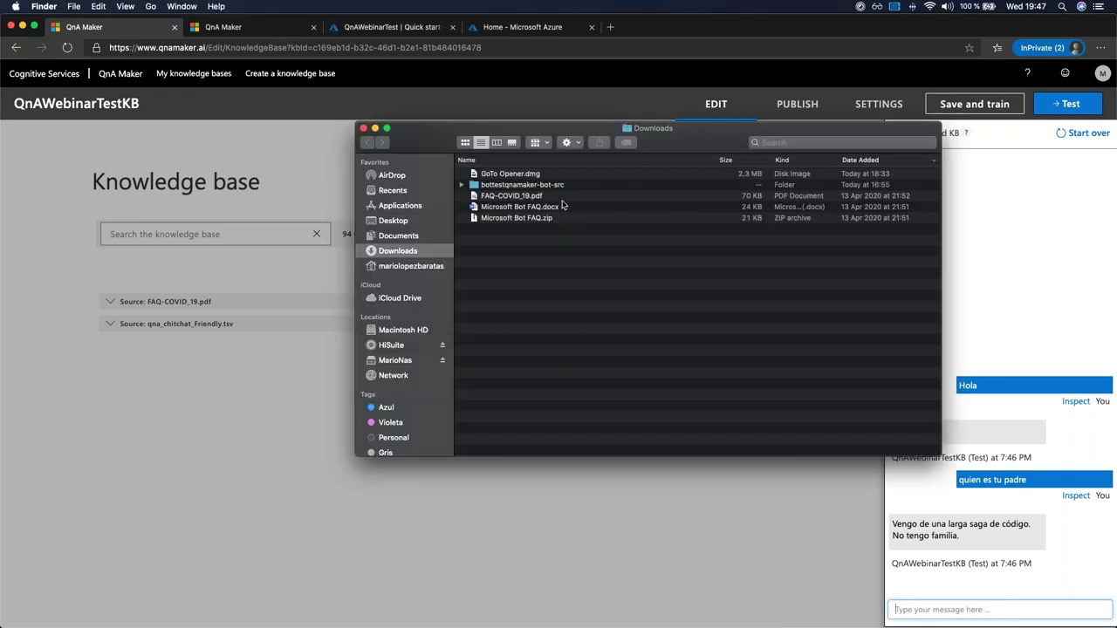
{"action": "double_click", "coordinate": [521, 197]}
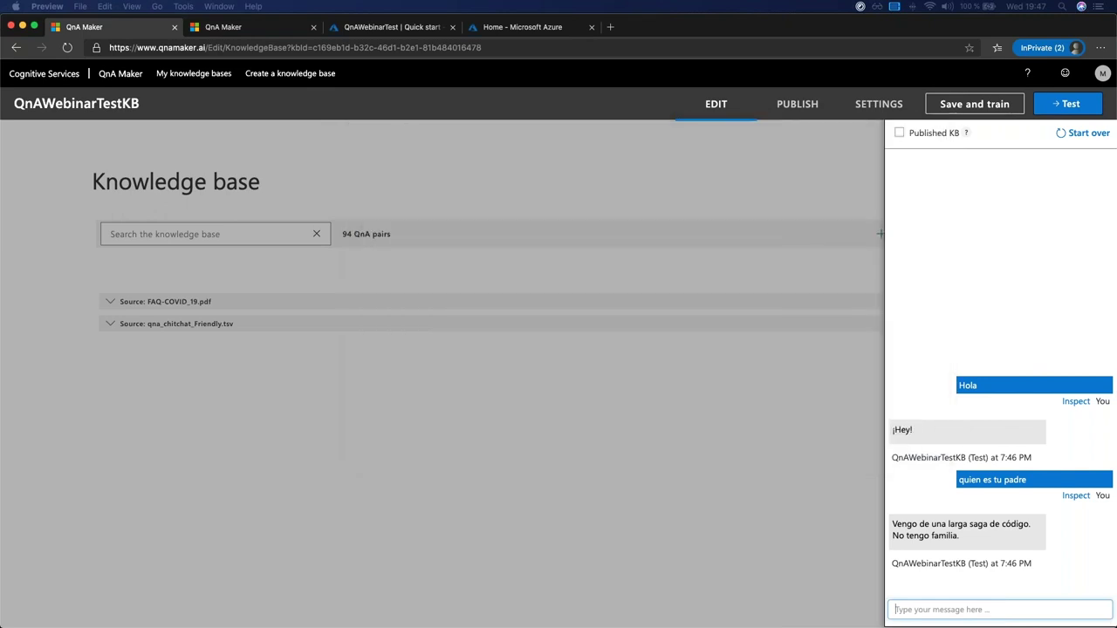
{"action": "left_click", "coordinate": [955, 609]}
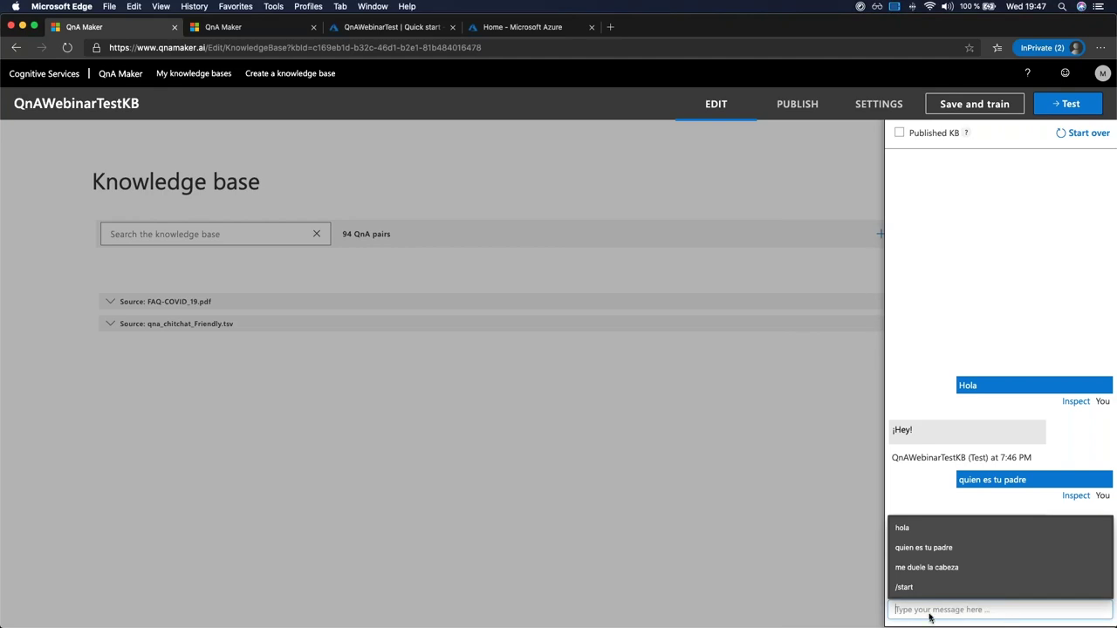
{"action": "type", "text": "¿Pueden los empresarios tratar la información de si las personas trabajadoras están infectadas del coronavirus?"}
{"action": "key", "text": "Return"}
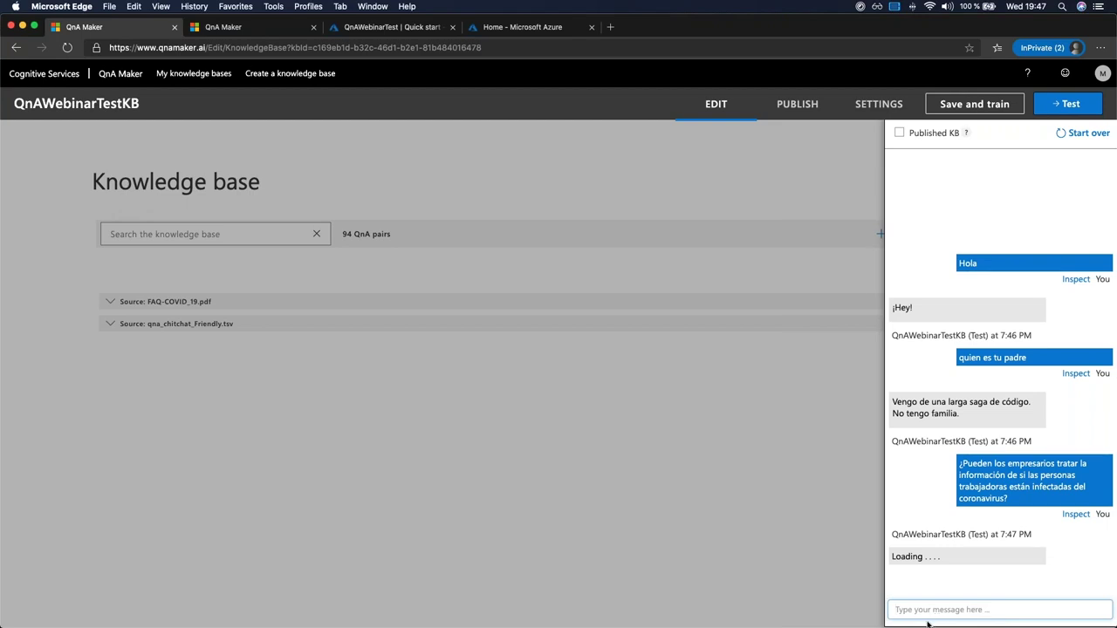
{"action": "scroll", "coordinate": [973, 414], "scroll_direction": "up", "scroll_amount": 5}
{"action": "scroll", "coordinate": [951, 432], "scroll_direction": "down", "scroll_amount": 2}
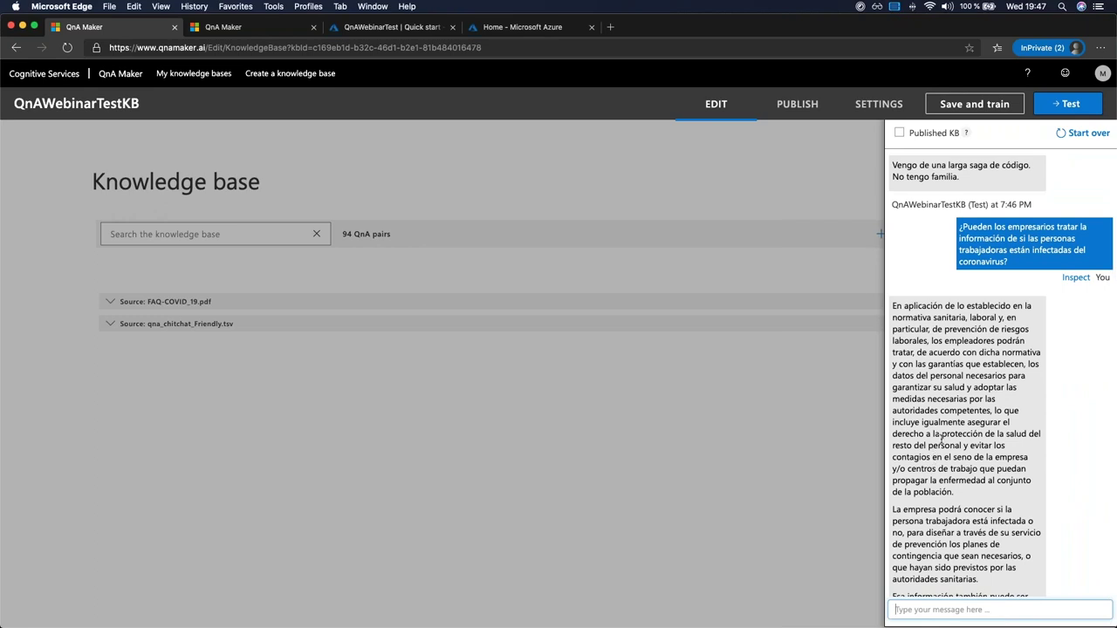
{"action": "scroll", "coordinate": [941, 439], "scroll_direction": "down", "scroll_amount": 2}
{"action": "scroll", "coordinate": [1008, 376], "scroll_direction": "up", "scroll_amount": 4}
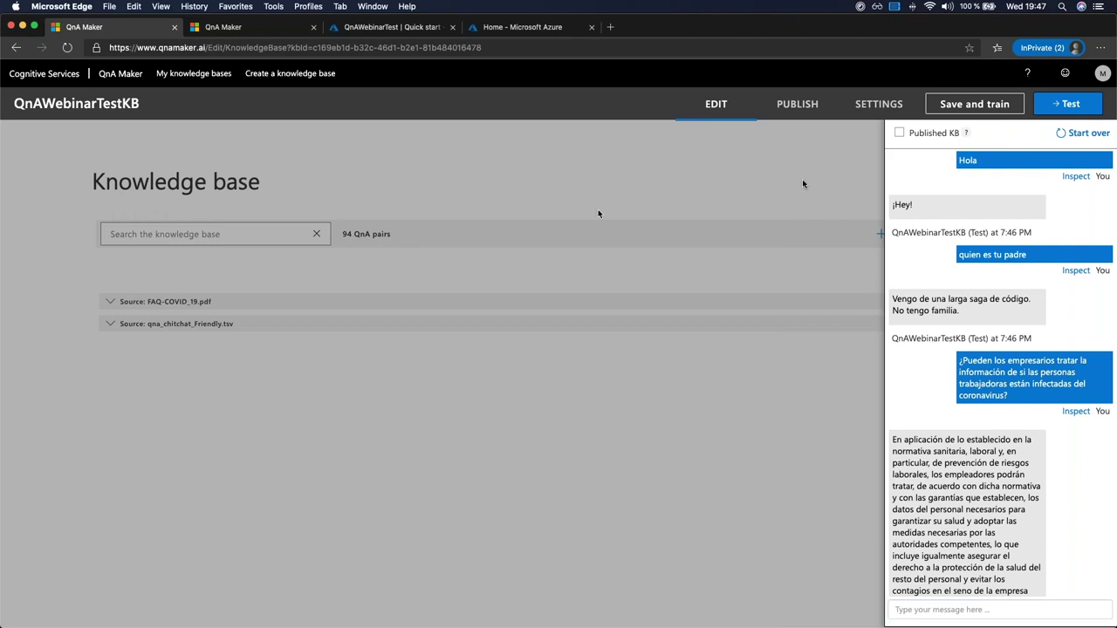
- Close the test chat and expand the FAQ-COVID_19.pdf source
{"action": "left_click", "coordinate": [1068, 103]}
{"action": "left_click", "coordinate": [165, 301]}
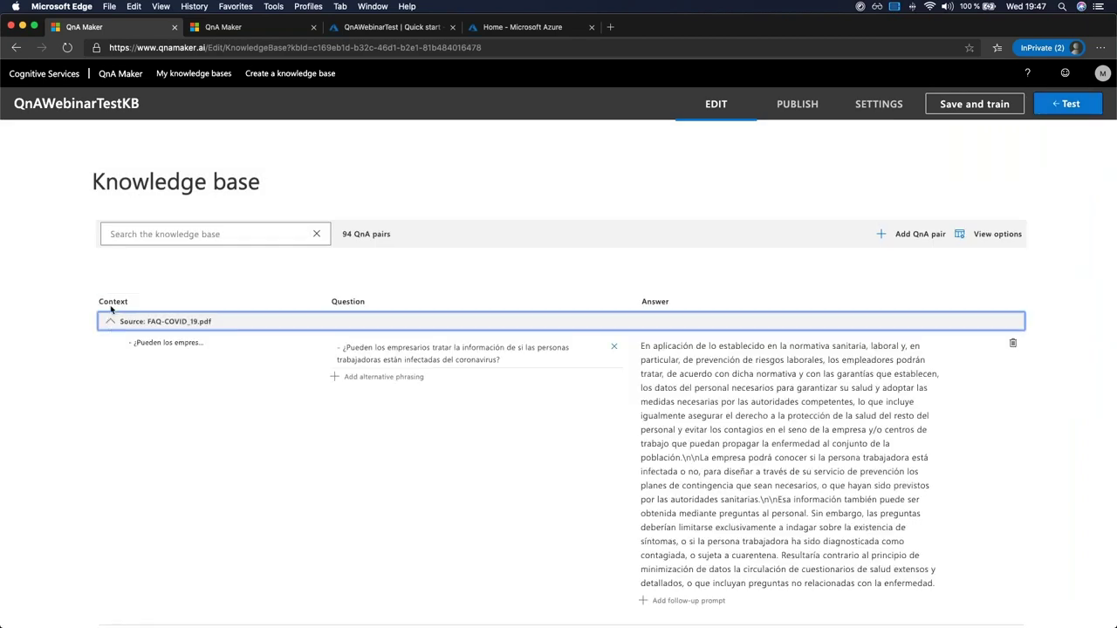
{"action": "left_click", "coordinate": [349, 377]}
{"action": "type", "text": "¿P"}
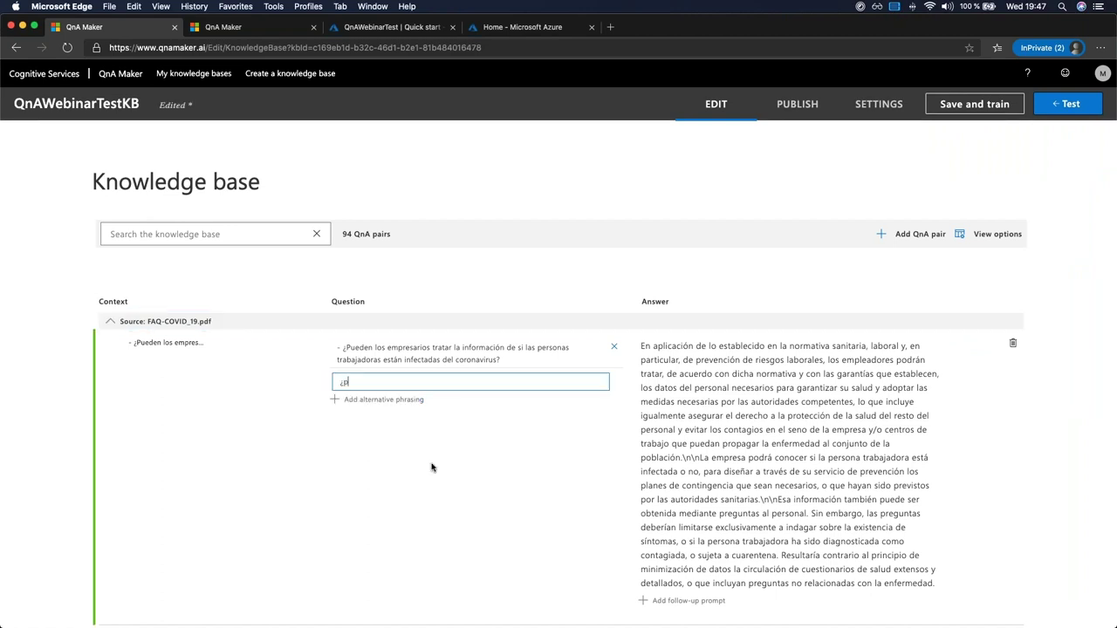
{"action": "type", "text": "ued"}
{"action": "key", "text": "BackSpace"}
{"action": "key", "text": "BackSpace"}
{"action": "key", "text": "BackSpace"}
{"action": "key", "text": "BackSpace"}
{"action": "left_click", "coordinate": [623, 263]}
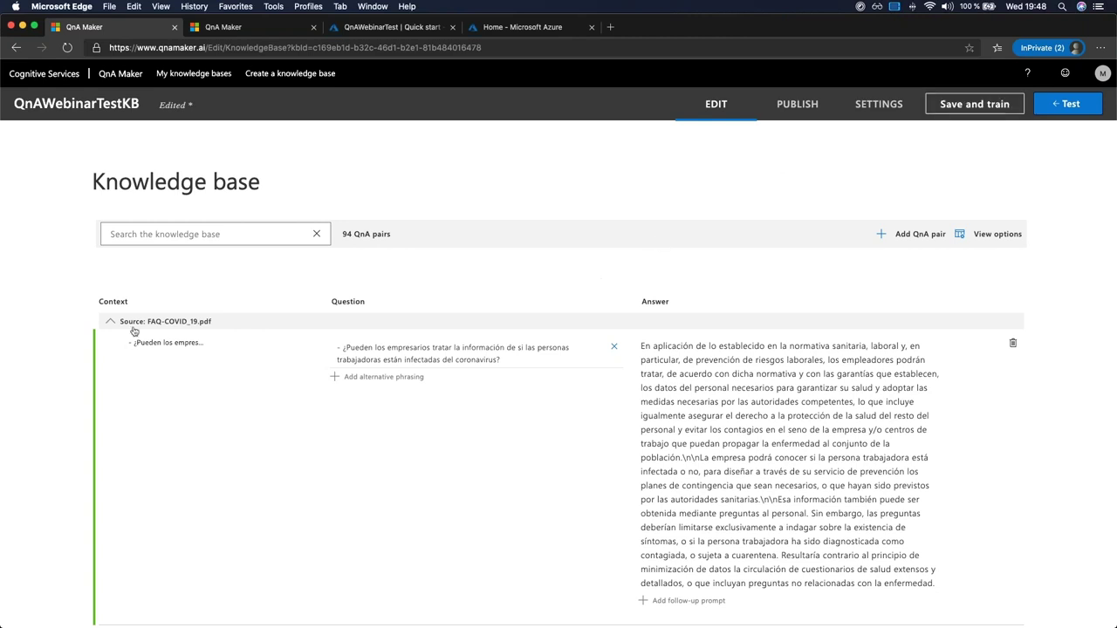
- Save and train the knowledge base, and publish it to the qnawebinartest service
{"action": "left_click", "coordinate": [974, 104]}
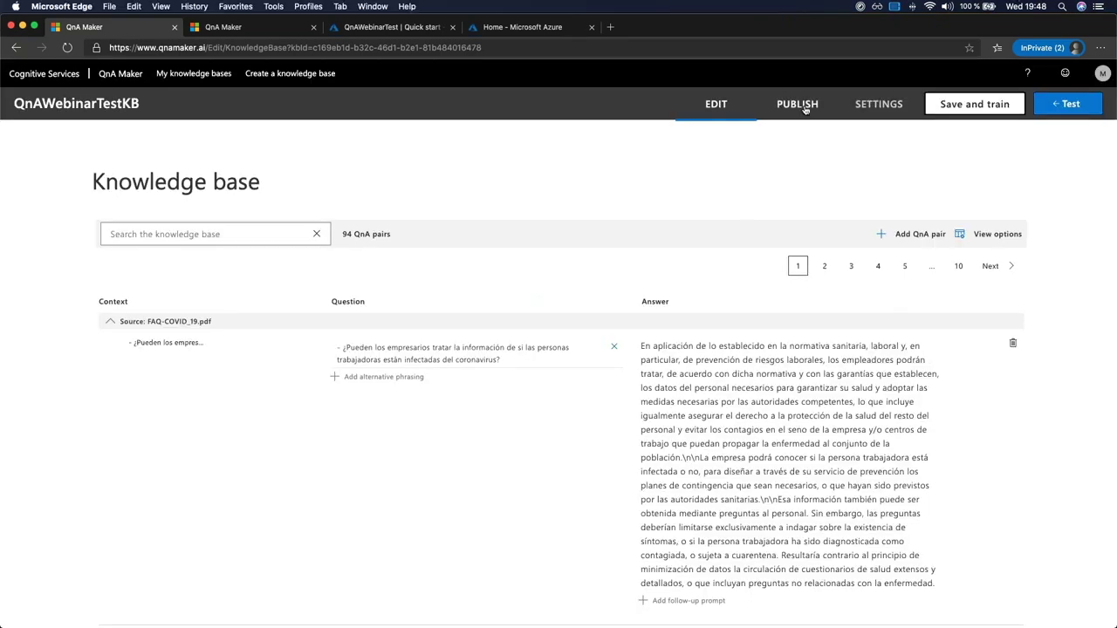
{"action": "left_click", "coordinate": [804, 108]}
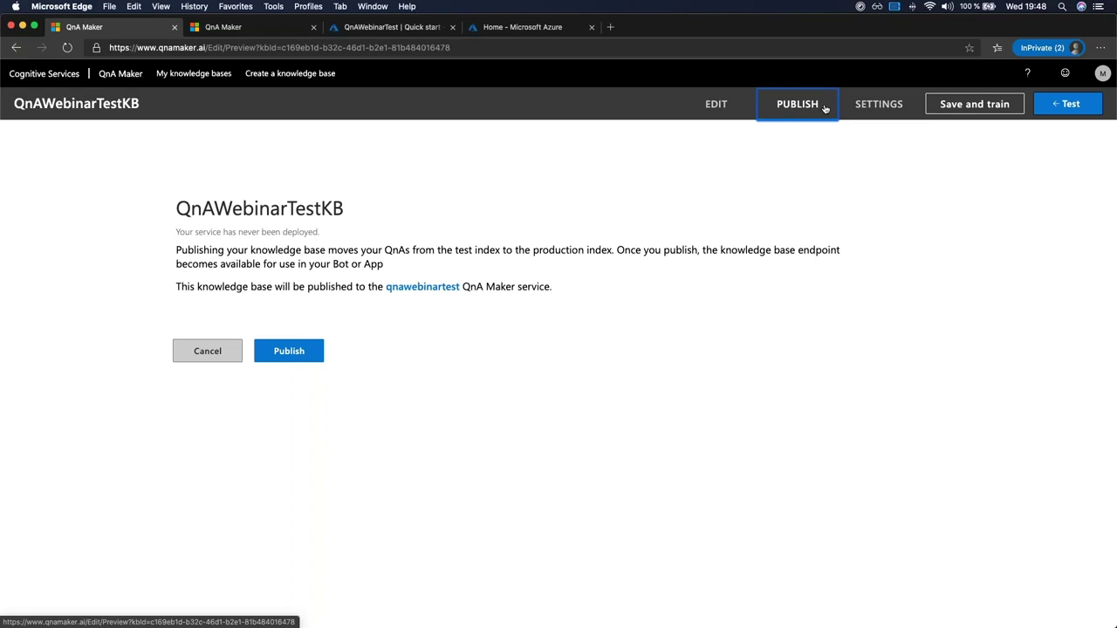
{"action": "left_click", "coordinate": [290, 354]}
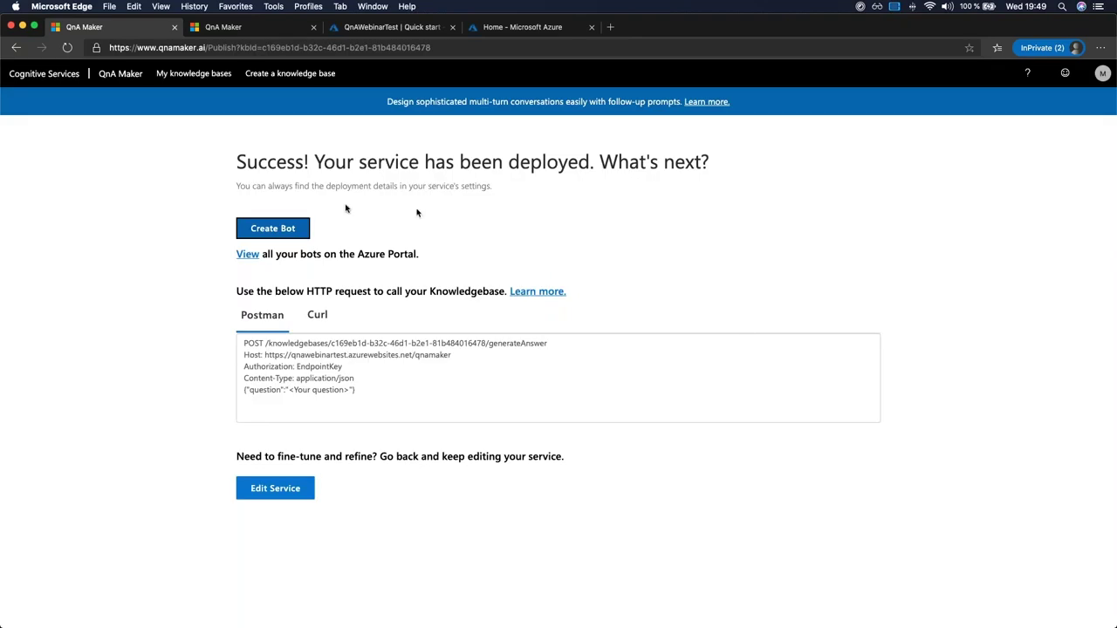
- Start creating a bot from the published knowledge base, with location West Europe and pricing tier S1 (1K Premium Msgs/Unit)
{"action": "left_click_drag", "start_coordinate": [238, 160], "coordinate": [738, 164]}
{"action": "left_click", "coordinate": [728, 164]}
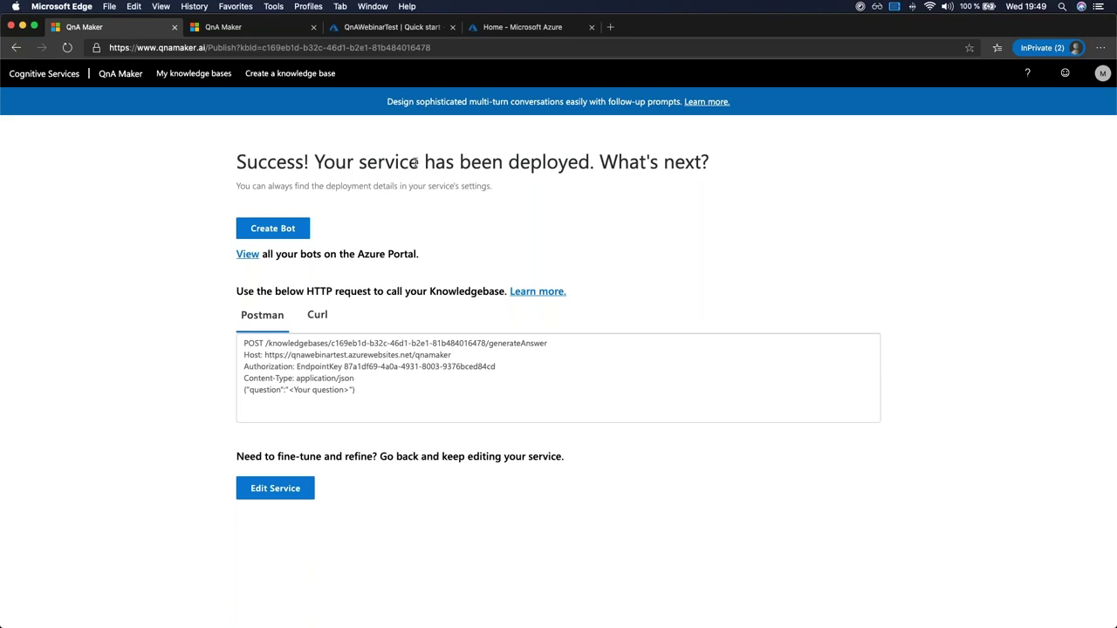
{"action": "left_click", "coordinate": [282, 230]}
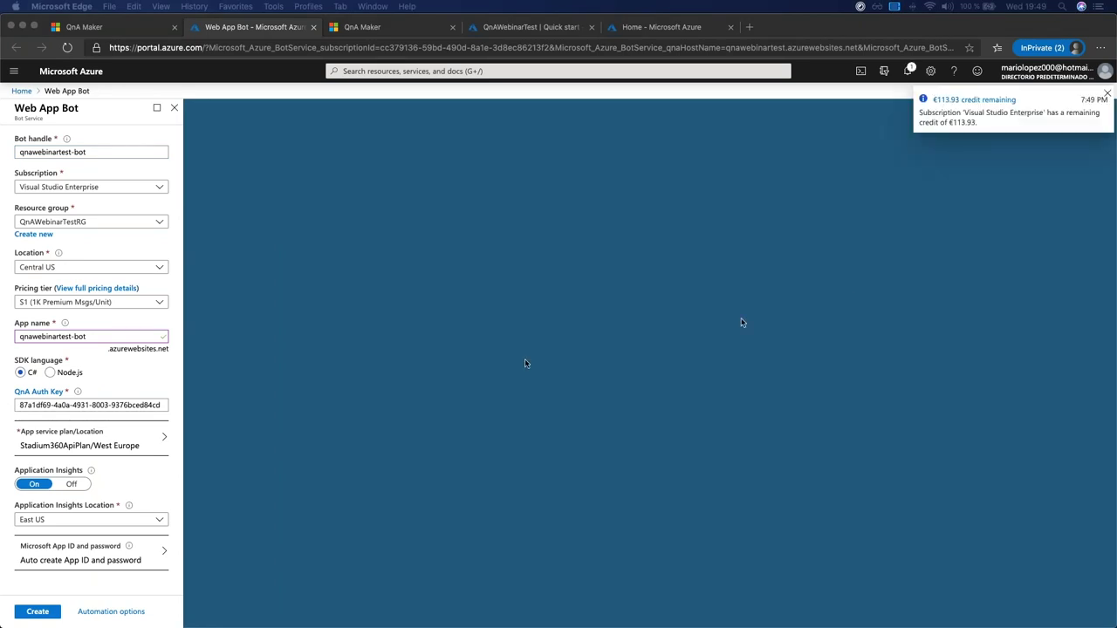
{"action": "left_click", "coordinate": [65, 153]}
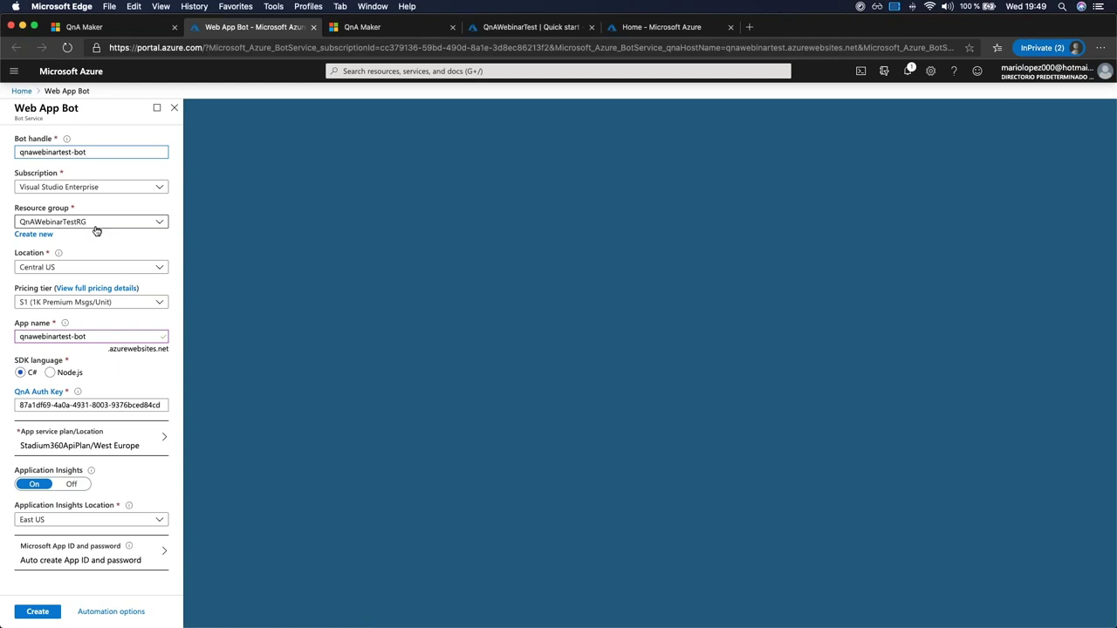
{"action": "left_click", "coordinate": [85, 270]}
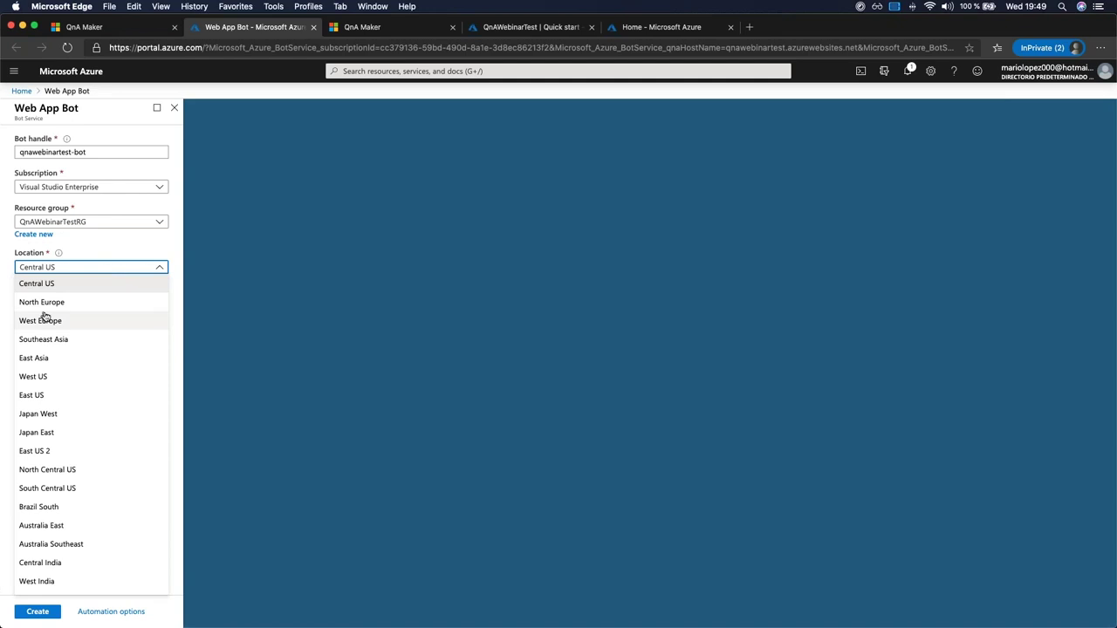
{"action": "left_click", "coordinate": [46, 321]}
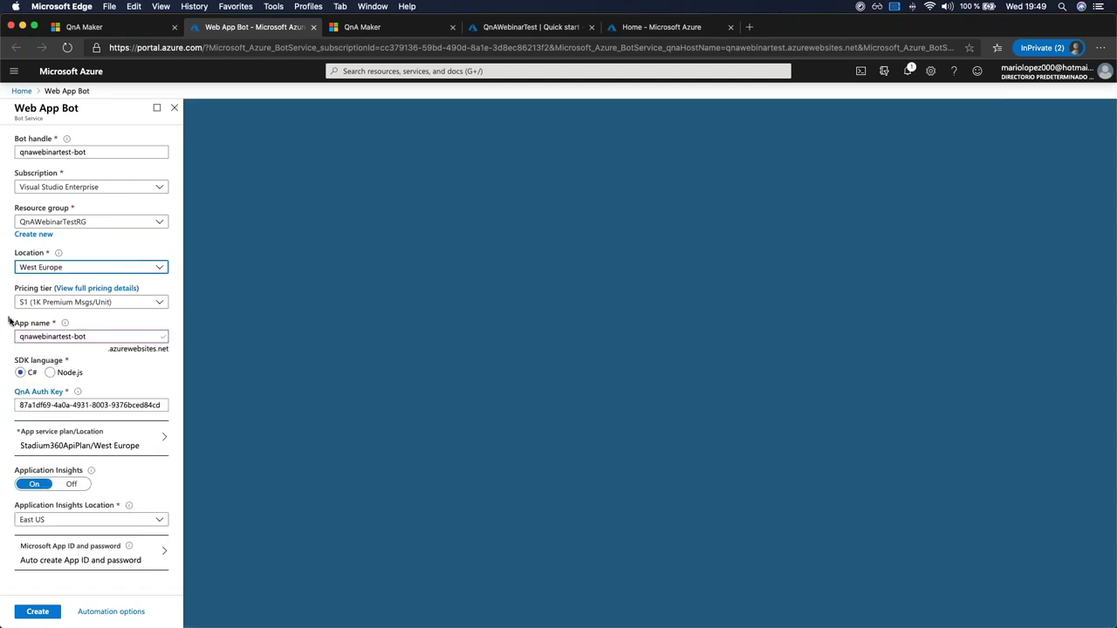
{"action": "left_click", "coordinate": [72, 303]}
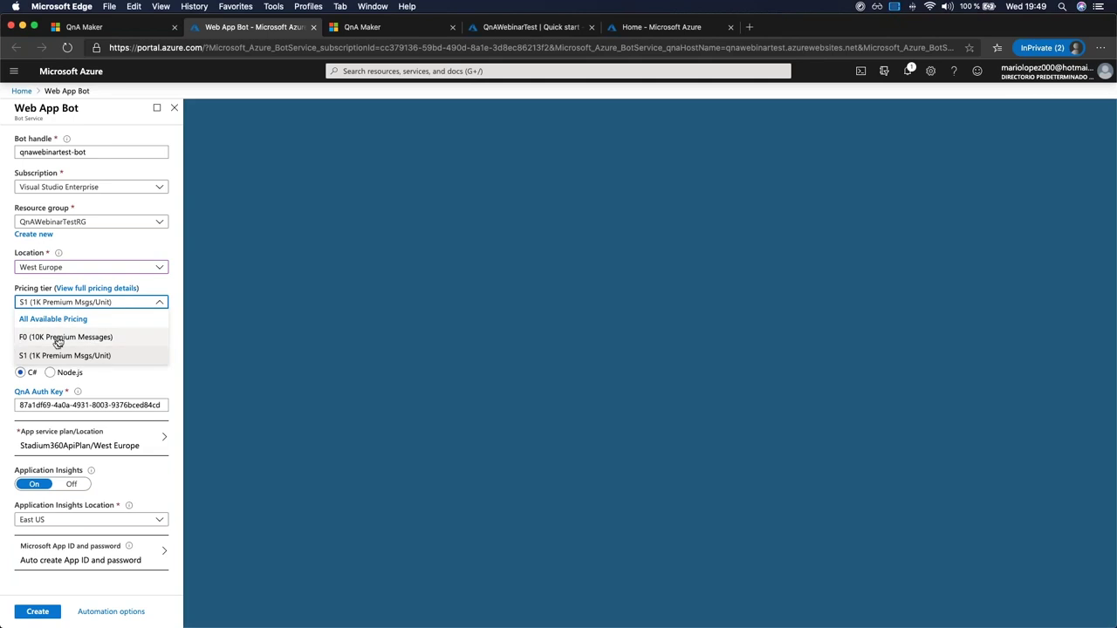
{"action": "left_click", "coordinate": [104, 358]}
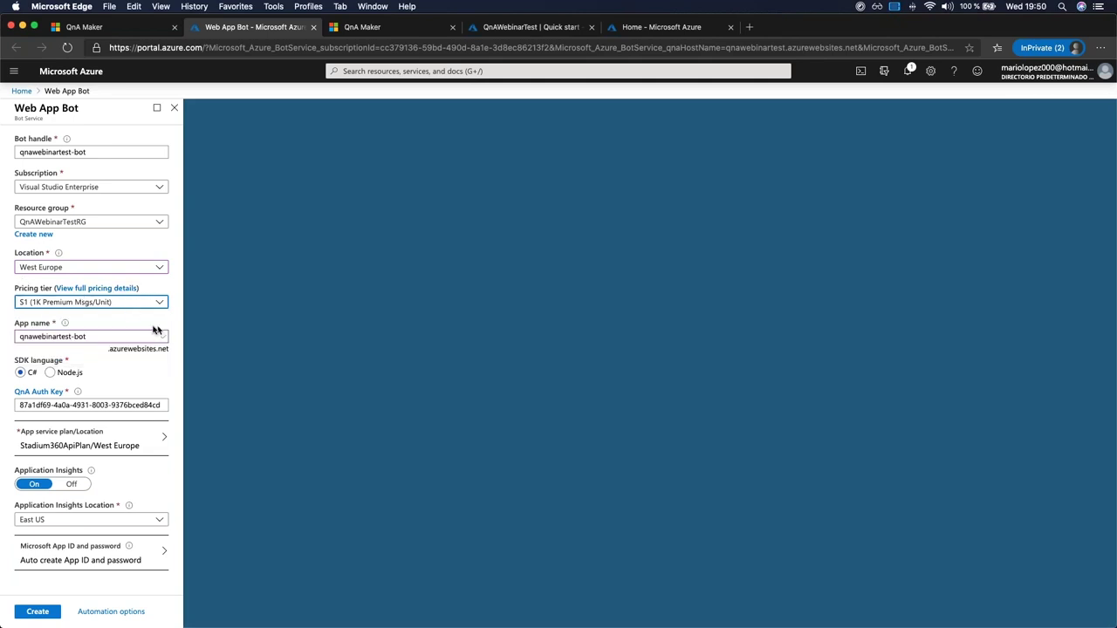
- Review the bot's app name and QnA Auth Key, and assign the BotTestQnAMaker app service plan in West Europe
{"action": "left_click_drag", "start_coordinate": [29, 336], "coordinate": [117, 354]}
{"action": "left_click", "coordinate": [101, 352]}
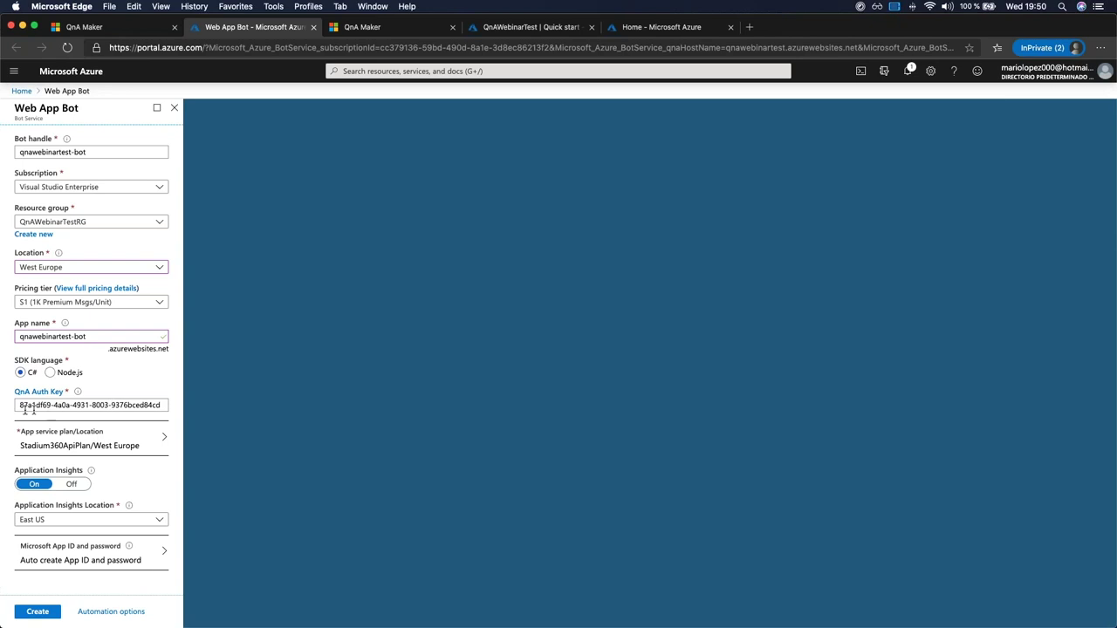
{"action": "left_click_drag", "start_coordinate": [17, 405], "coordinate": [204, 396]}
{"action": "left_click", "coordinate": [175, 381]}
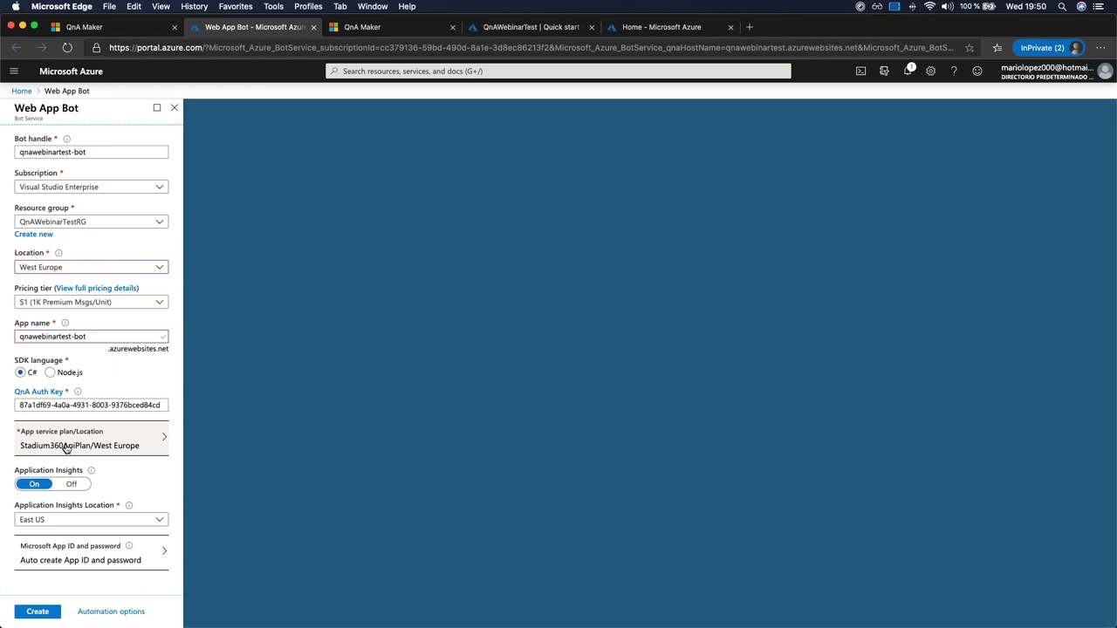
{"action": "left_click", "coordinate": [92, 447]}
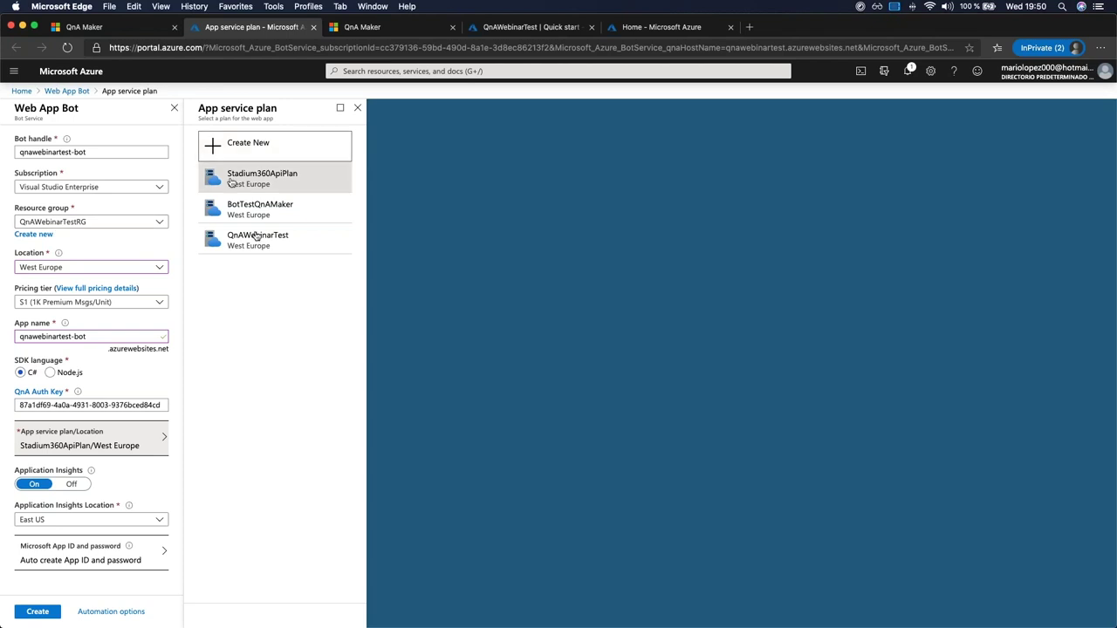
{"action": "left_click", "coordinate": [259, 212]}
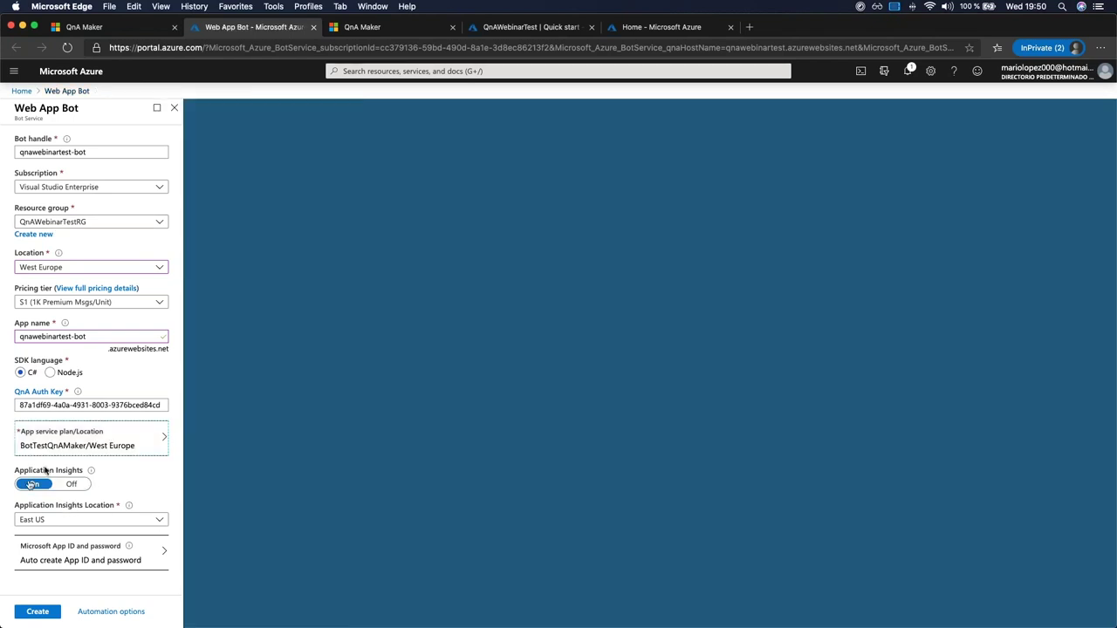
- Set the Application Insights location to West Europe and create the web app bot
{"action": "left_click", "coordinate": [144, 522]}
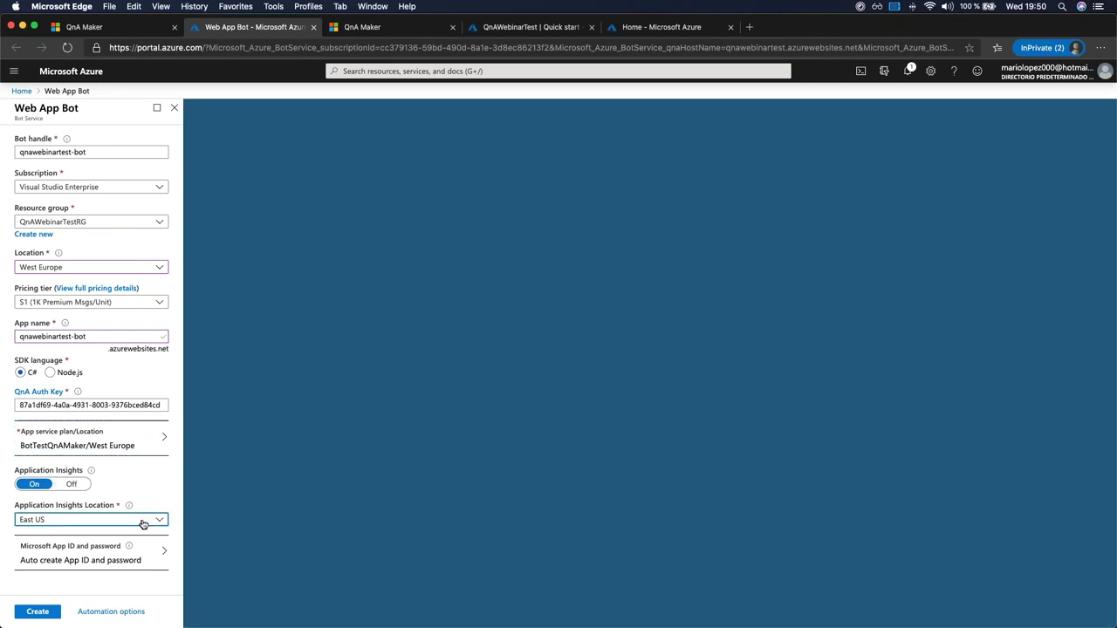
{"action": "left_click", "coordinate": [144, 522]}
{"action": "left_click", "coordinate": [89, 172]}
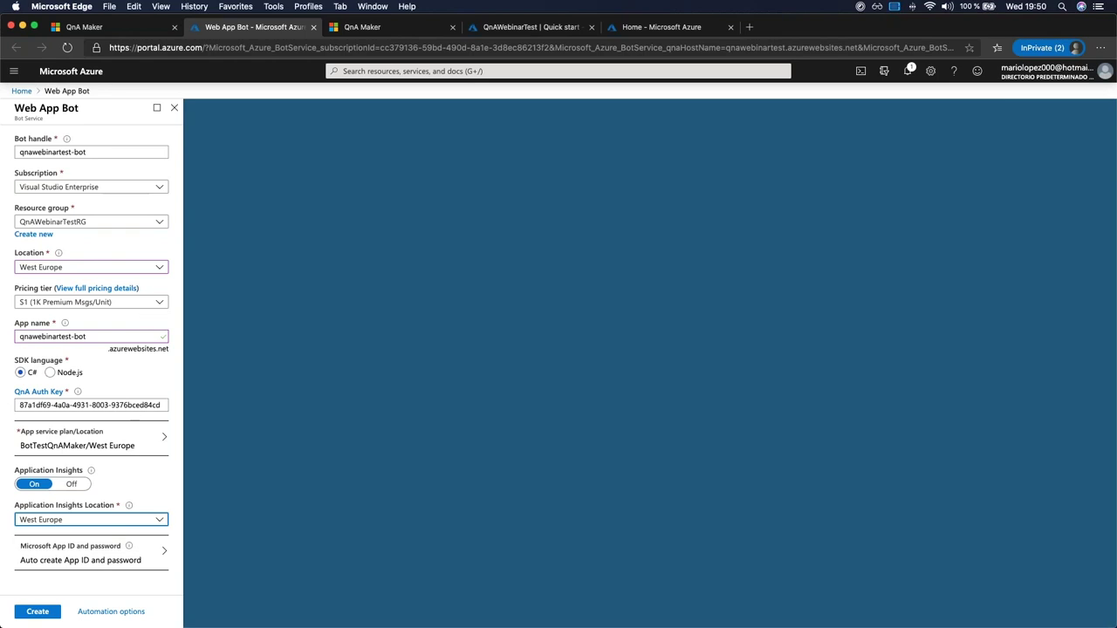
{"action": "left_click", "coordinate": [29, 614]}
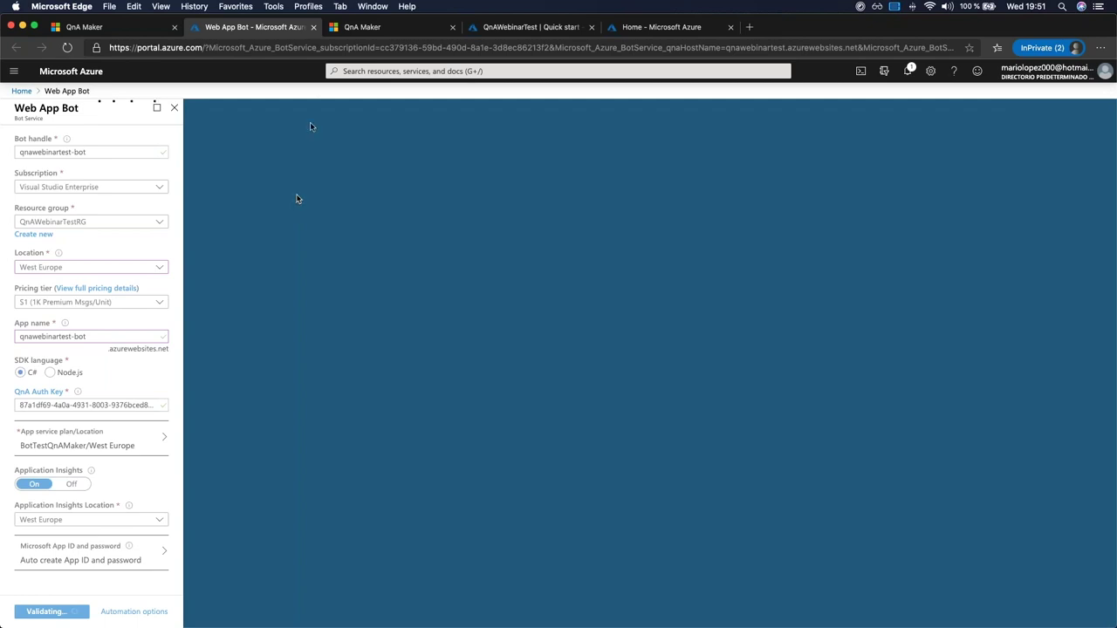
- Open the BotTestQnARG resource group in the separate Azure portal tab that shows the QnAWebinarTest quick start
{"action": "left_click", "coordinate": [542, 21]}
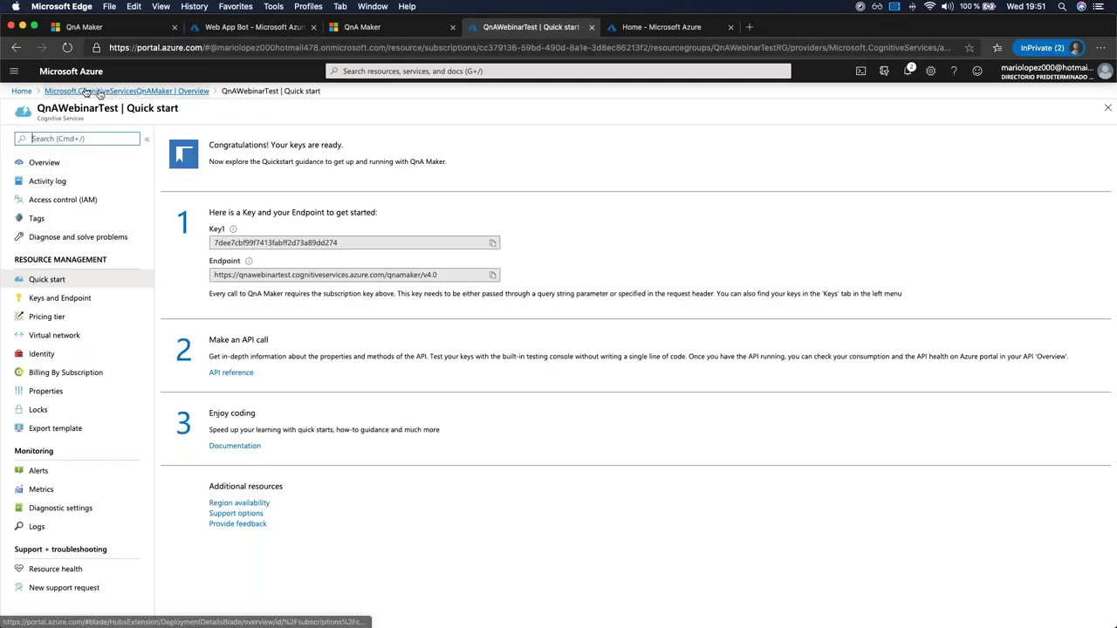
{"action": "left_click", "coordinate": [22, 91]}
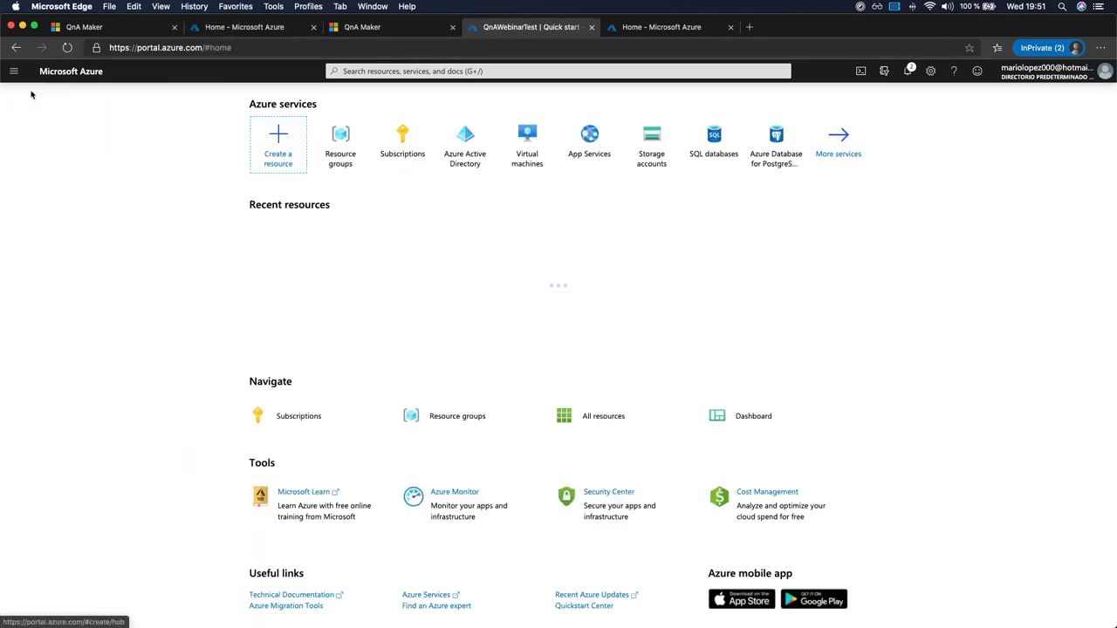
{"action": "left_click", "coordinate": [222, 27]}
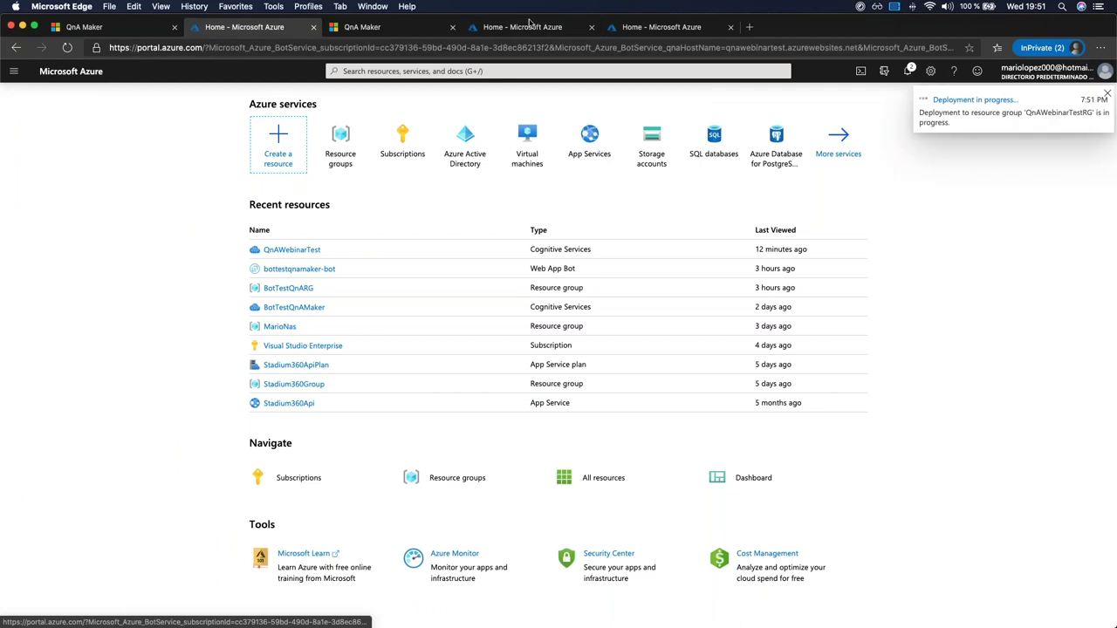
{"action": "left_click", "coordinate": [521, 27]}
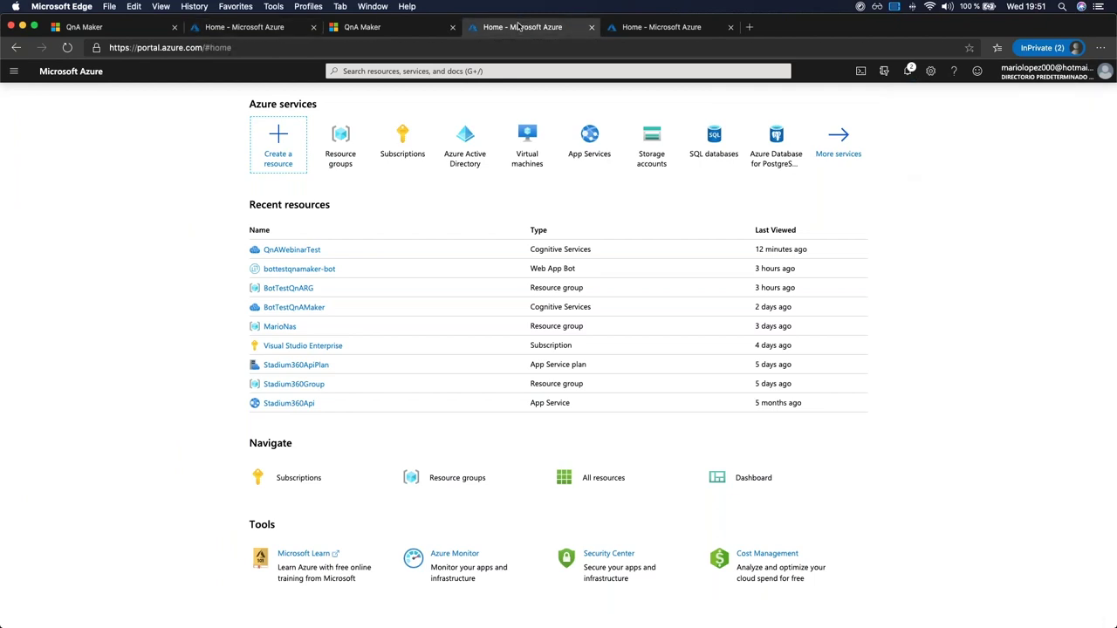
{"action": "left_click", "coordinate": [345, 153]}
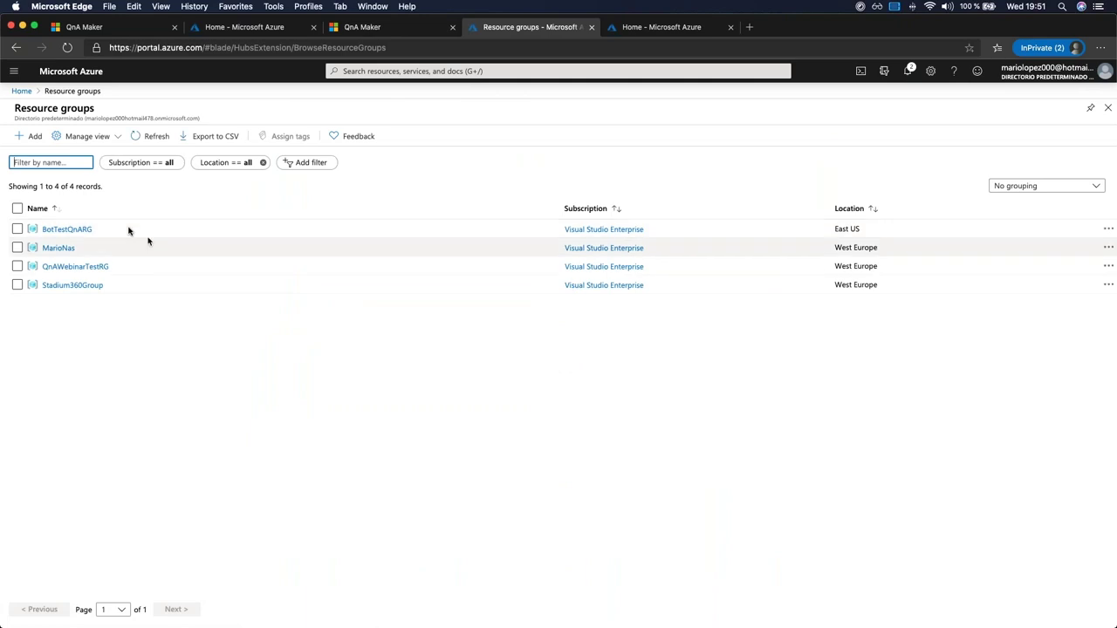
{"action": "left_click", "coordinate": [66, 232]}
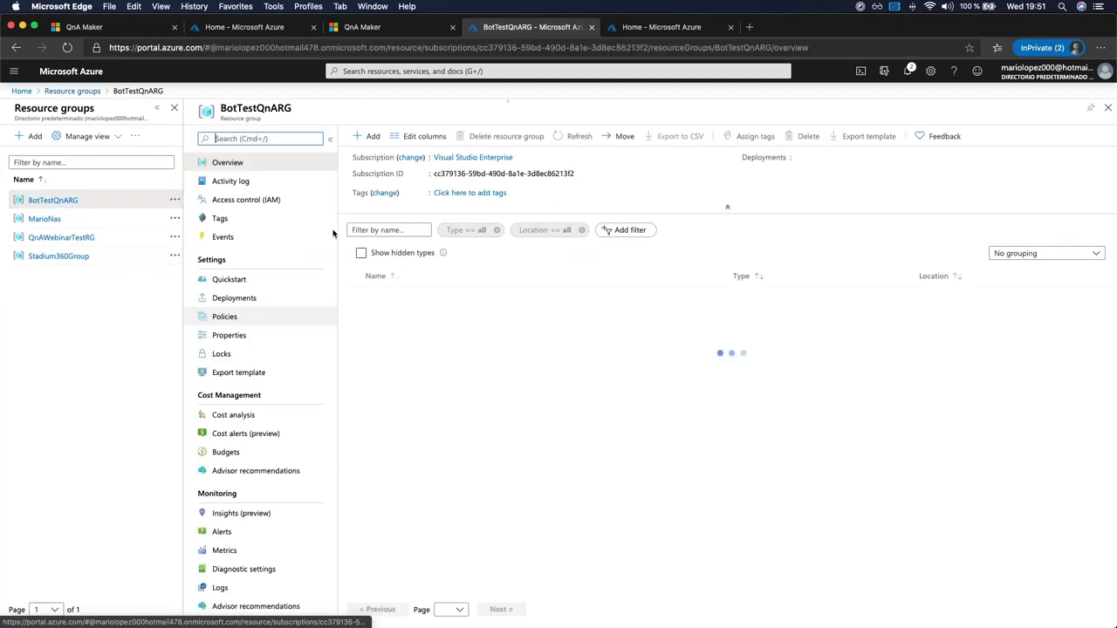
- Open the progress details of the qnawebinartest-bot deployment from its portal notification
{"action": "left_click", "coordinate": [243, 27]}
{"action": "left_click", "coordinate": [908, 71]}
{"action": "left_click", "coordinate": [918, 150]}
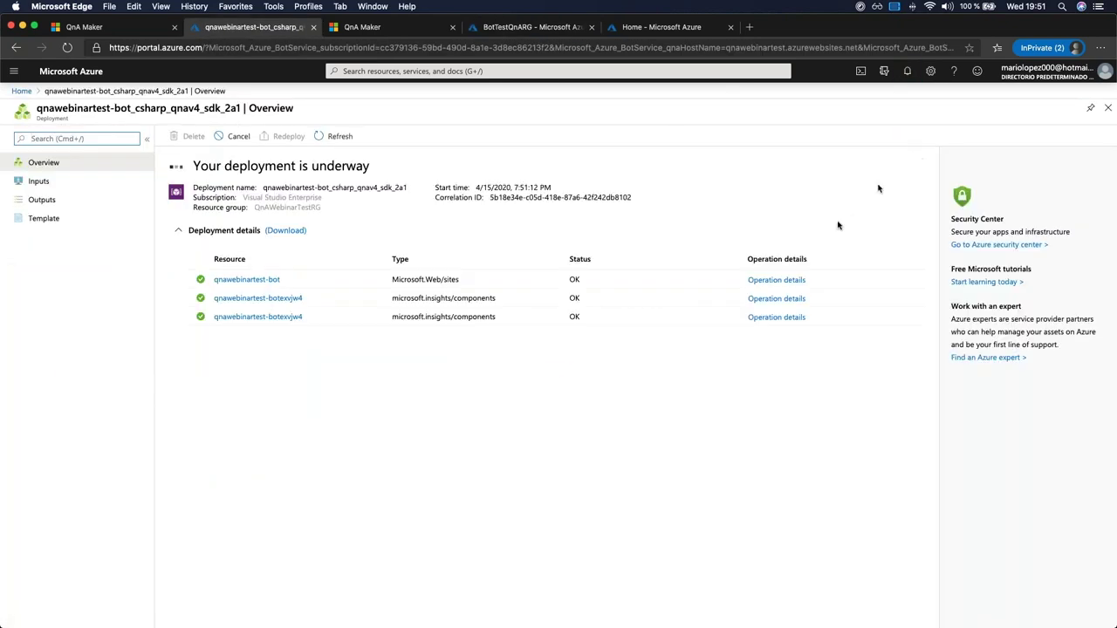
- Examine the resources in the BotTestQnARG group, including its App Service plan, Application Insights, search service and Web App Bot
{"action": "left_click", "coordinate": [525, 27]}
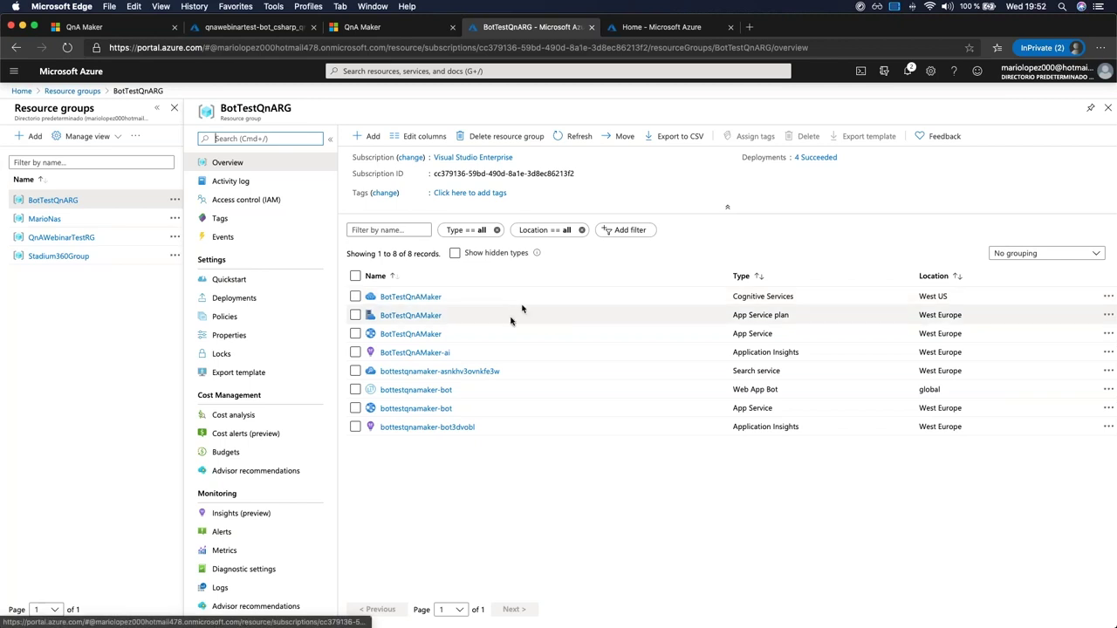
{"action": "left_click_drag", "start_coordinate": [720, 316], "coordinate": [795, 315]}
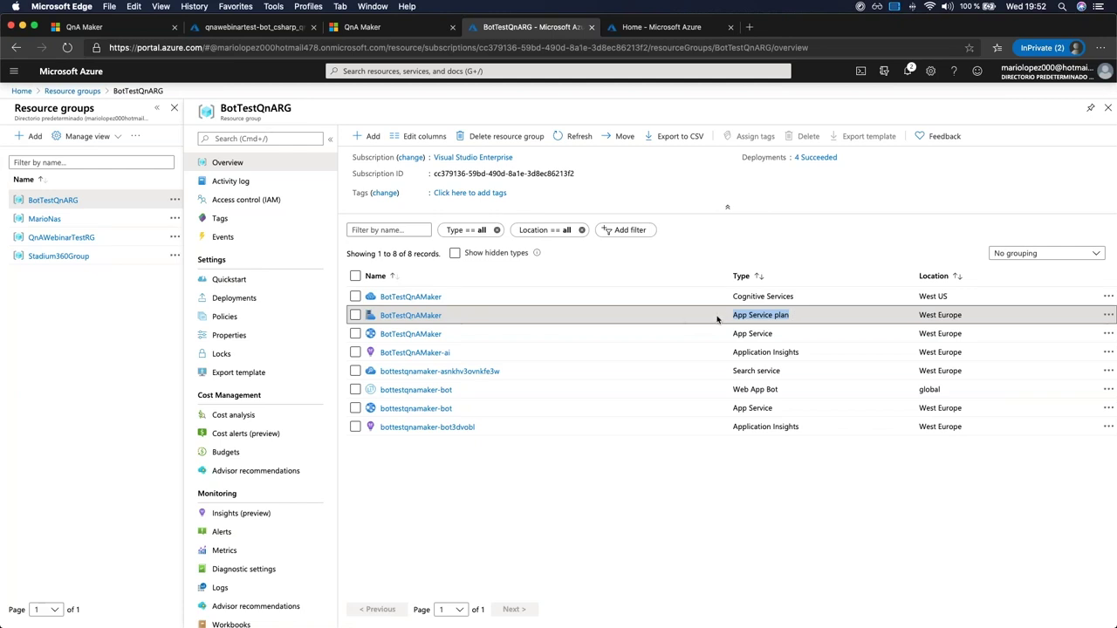
{"action": "left_click", "coordinate": [482, 325]}
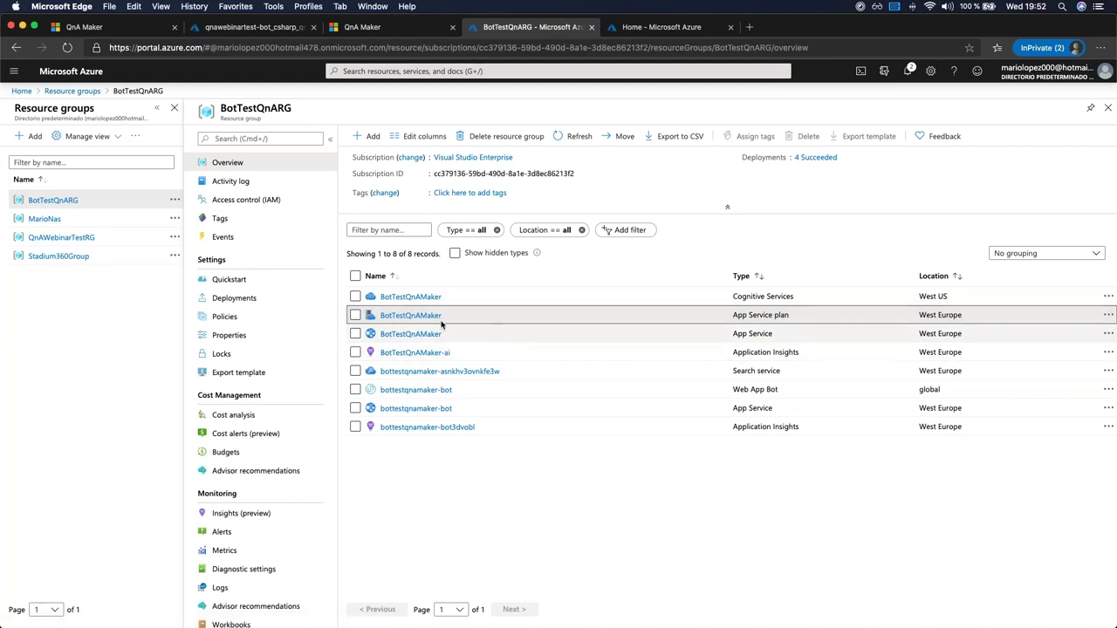
{"action": "triple_click", "coordinate": [482, 296]}
{"action": "left_click_drag", "start_coordinate": [482, 297], "coordinate": [375, 297]}
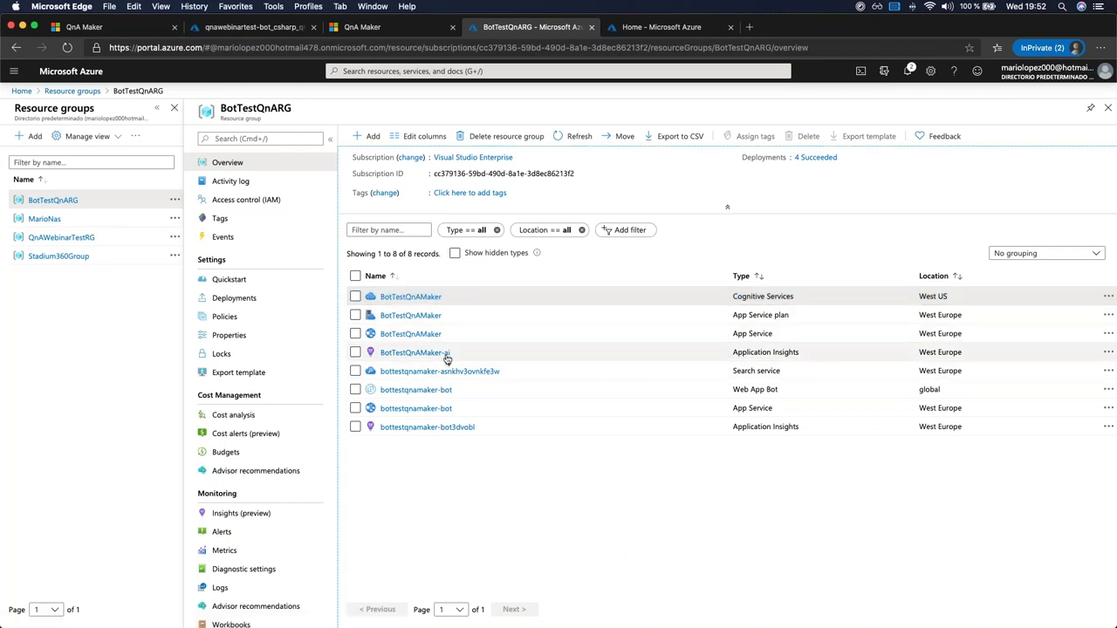
{"action": "left_click_drag", "start_coordinate": [447, 353], "coordinate": [379, 352]}
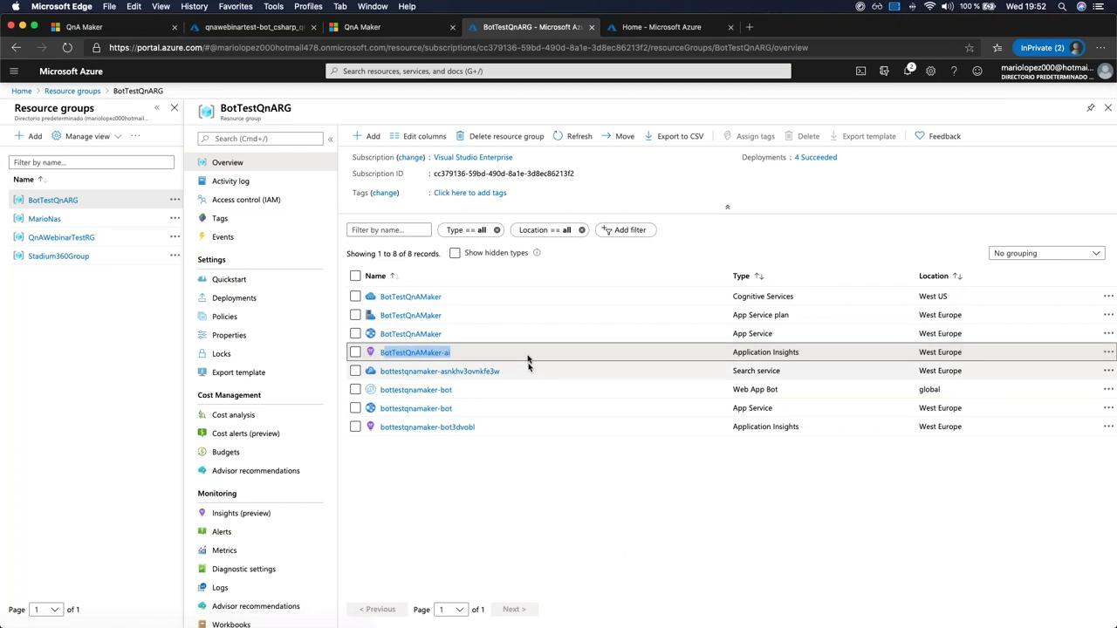
{"action": "left_click", "coordinate": [613, 370]}
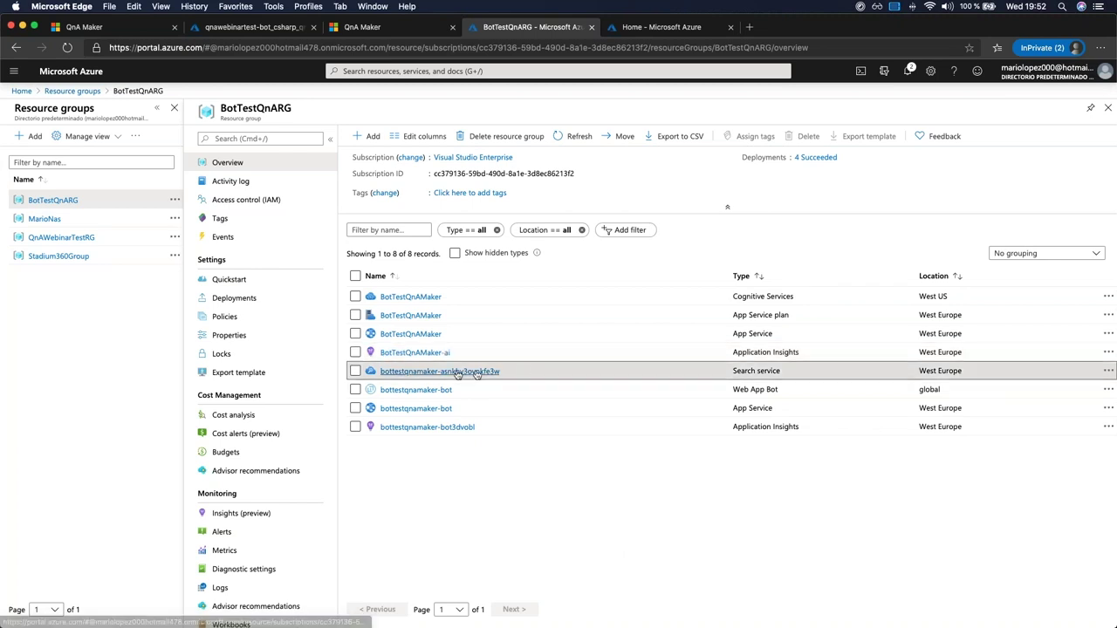
{"action": "left_click_drag", "start_coordinate": [536, 376], "coordinate": [369, 377]}
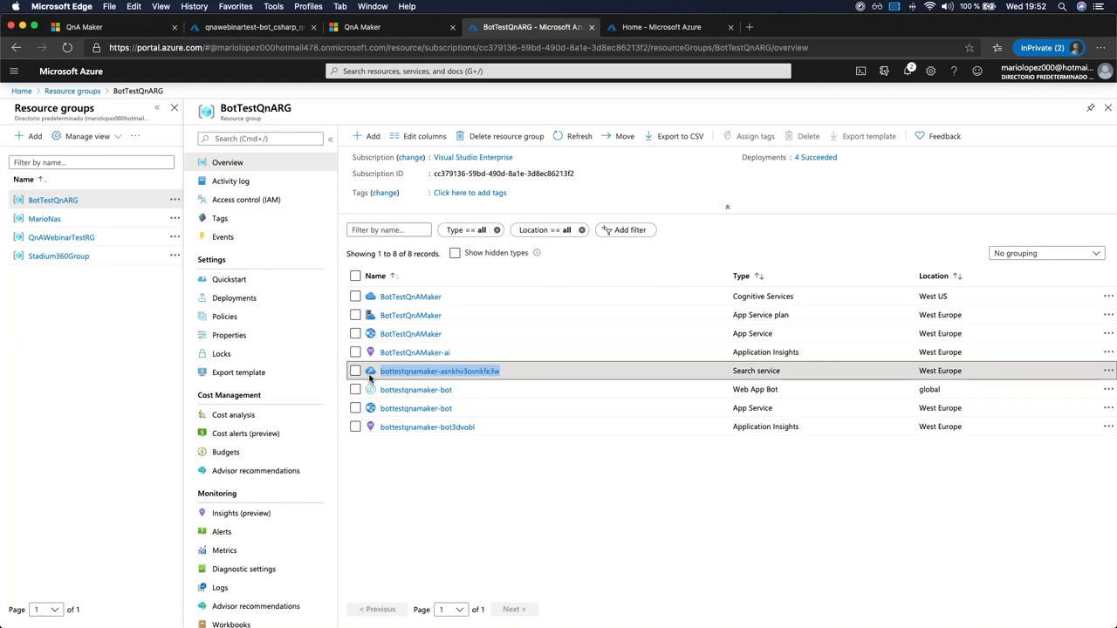
{"action": "left_click", "coordinate": [495, 403]}
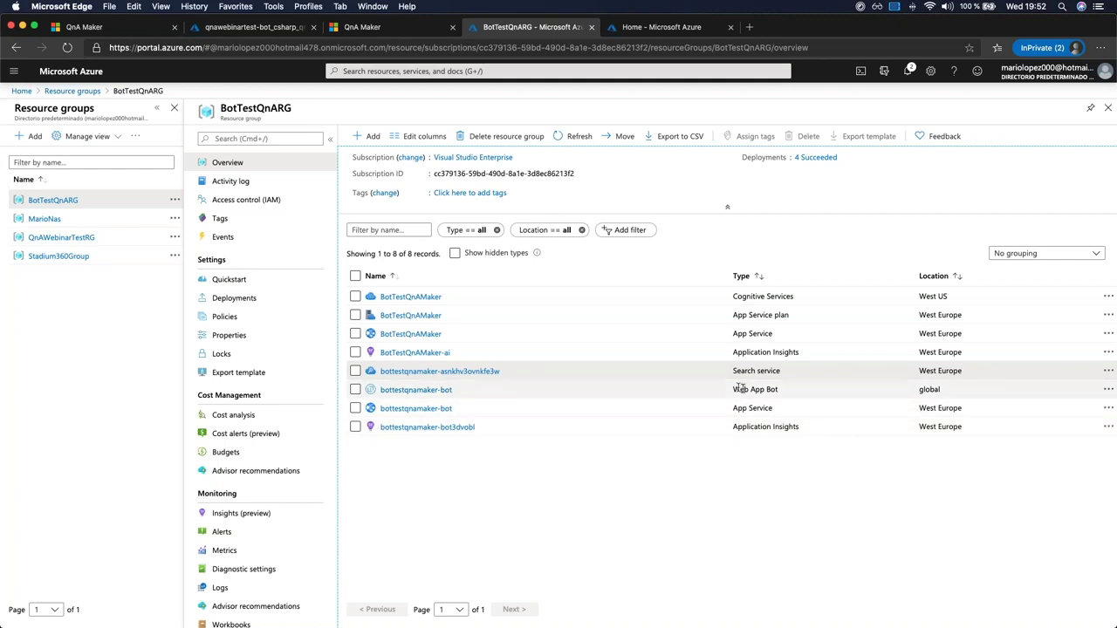
{"action": "left_click_drag", "start_coordinate": [734, 390], "coordinate": [787, 402]}
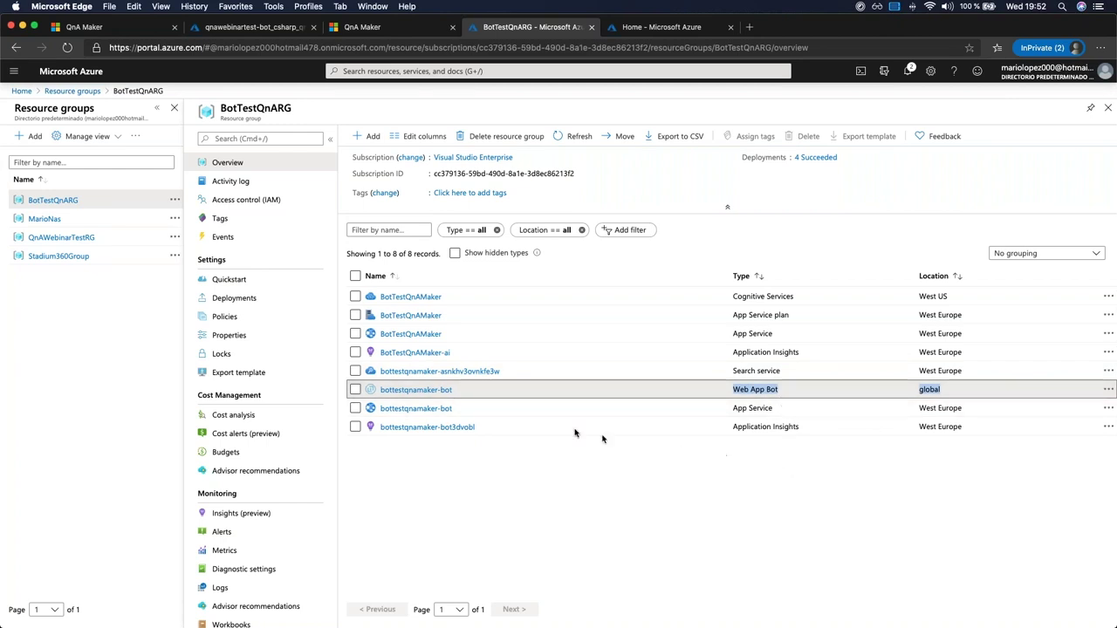
{"action": "left_click", "coordinate": [749, 402]}
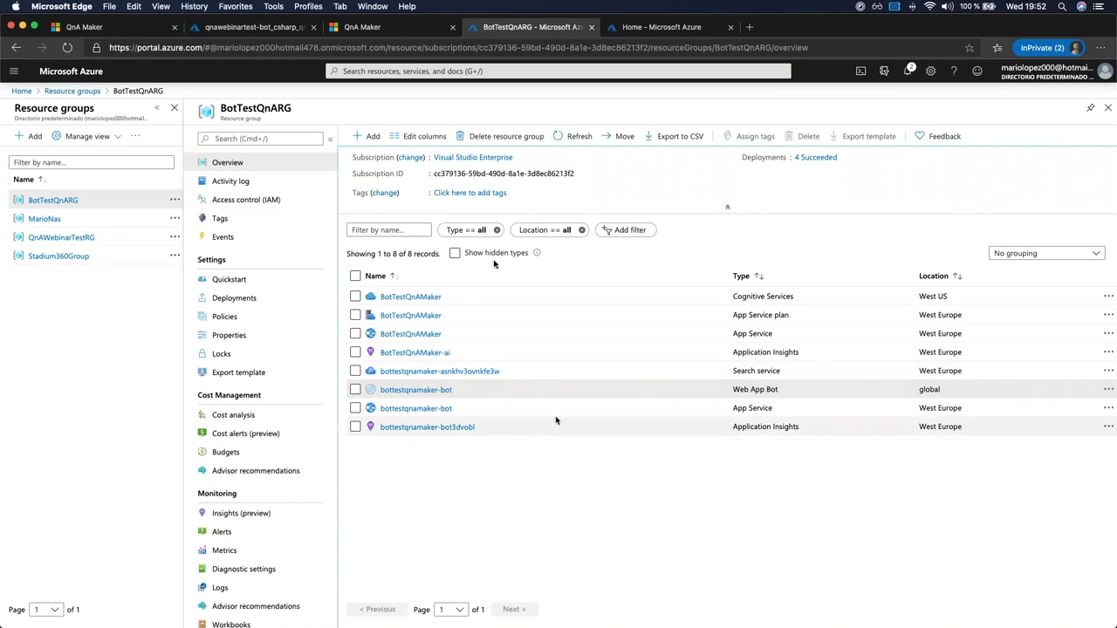
- Check the qnawebinartest-bot deployment and its resource, and open the QnAWebinarTestRG resource group
{"action": "left_click", "coordinate": [260, 25]}
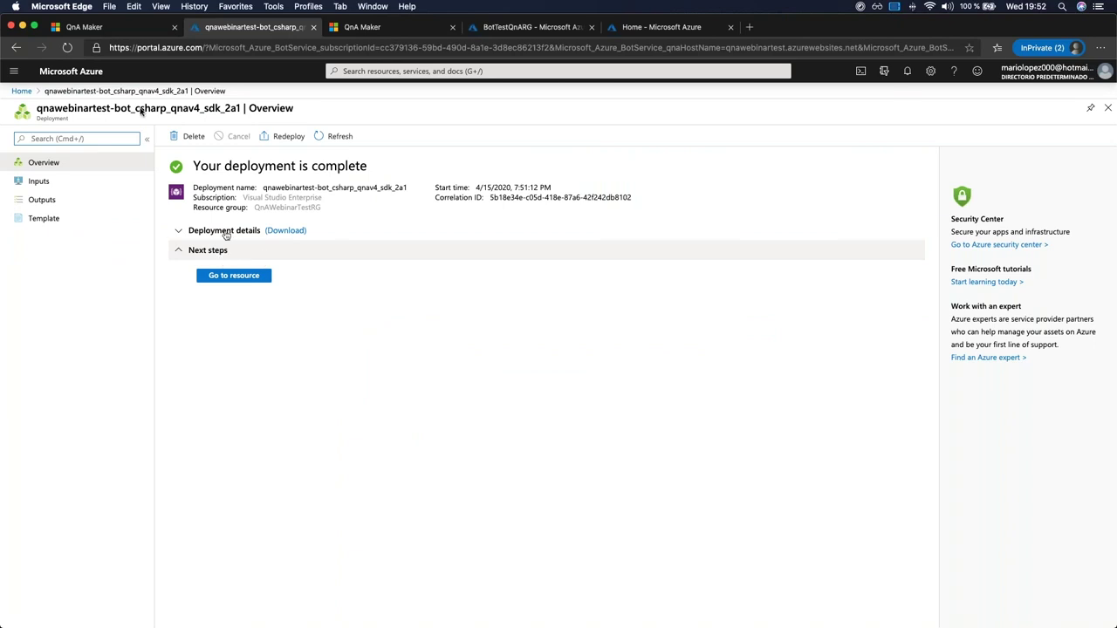
{"action": "left_click", "coordinate": [215, 275]}
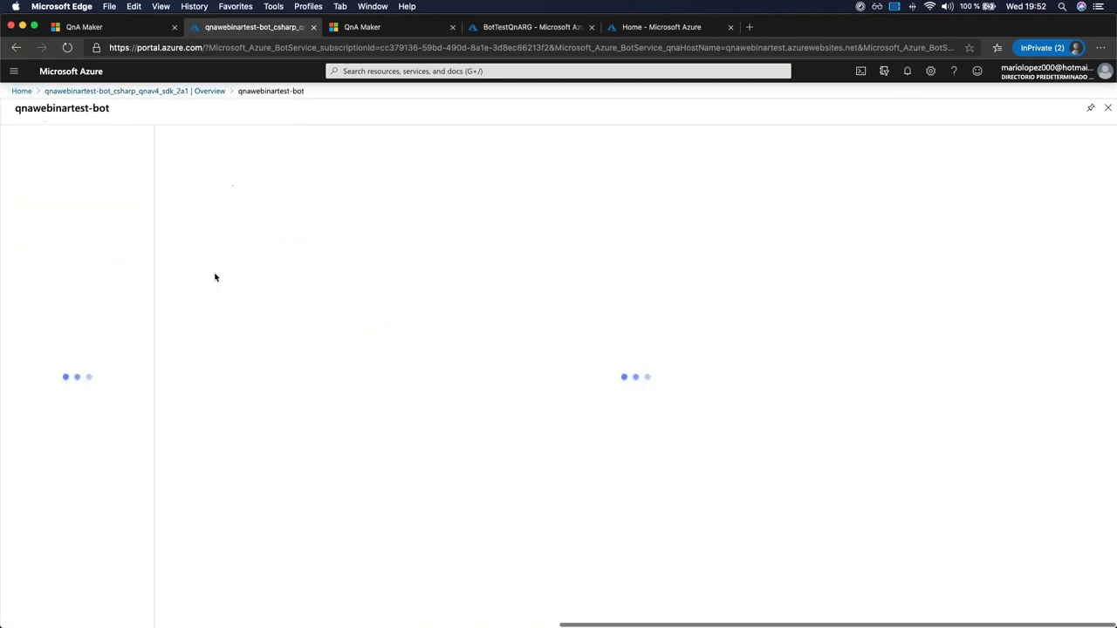
{"action": "left_click", "coordinate": [48, 90]}
{"action": "left_click", "coordinate": [21, 91]}
{"action": "left_click", "coordinate": [342, 142]}
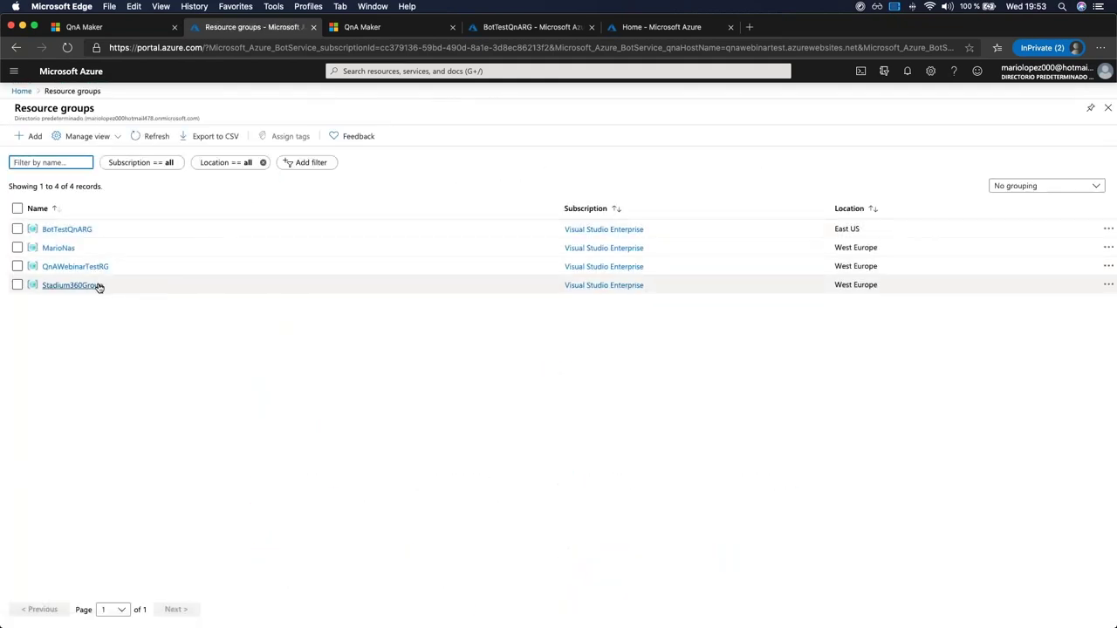
{"action": "left_click", "coordinate": [99, 268]}
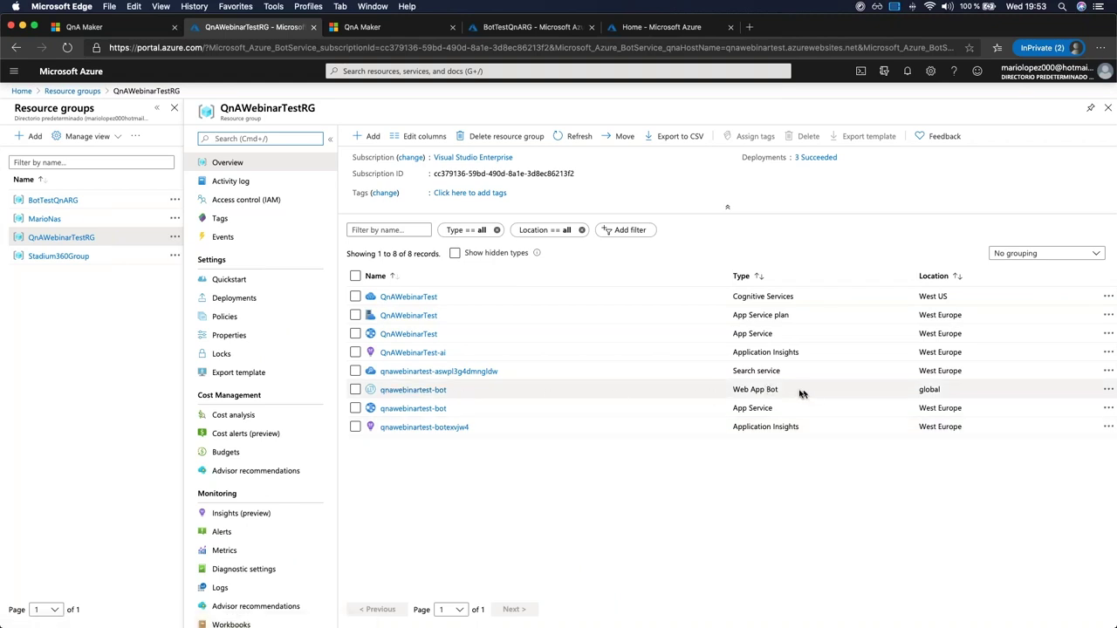
- Open the qnawebinartest-bot Web App Bot from the QnAWebinarTestRG resource group and show its Build options
{"action": "left_click_drag", "start_coordinate": [803, 392], "coordinate": [588, 392]}
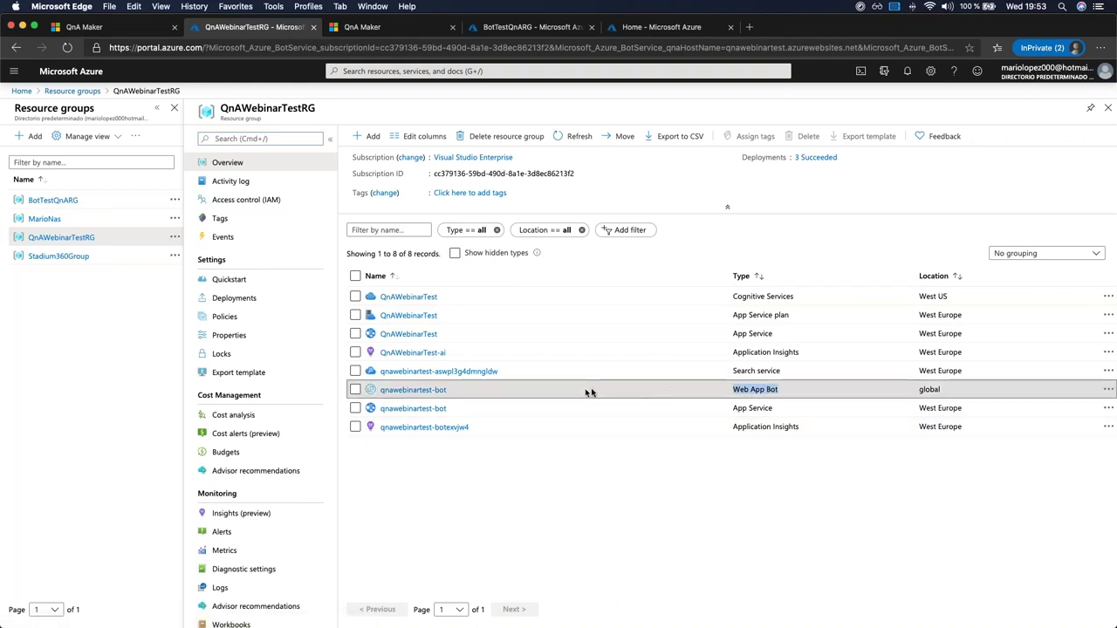
{"action": "left_click", "coordinate": [438, 393]}
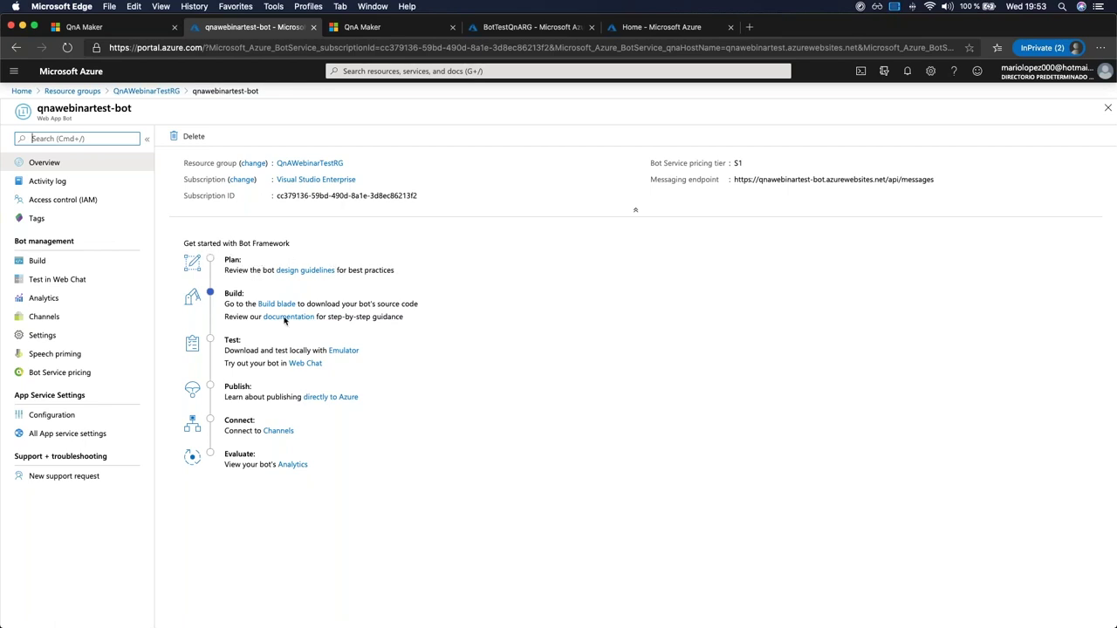
{"action": "left_click_drag", "start_coordinate": [341, 490], "coordinate": [369, 444]}
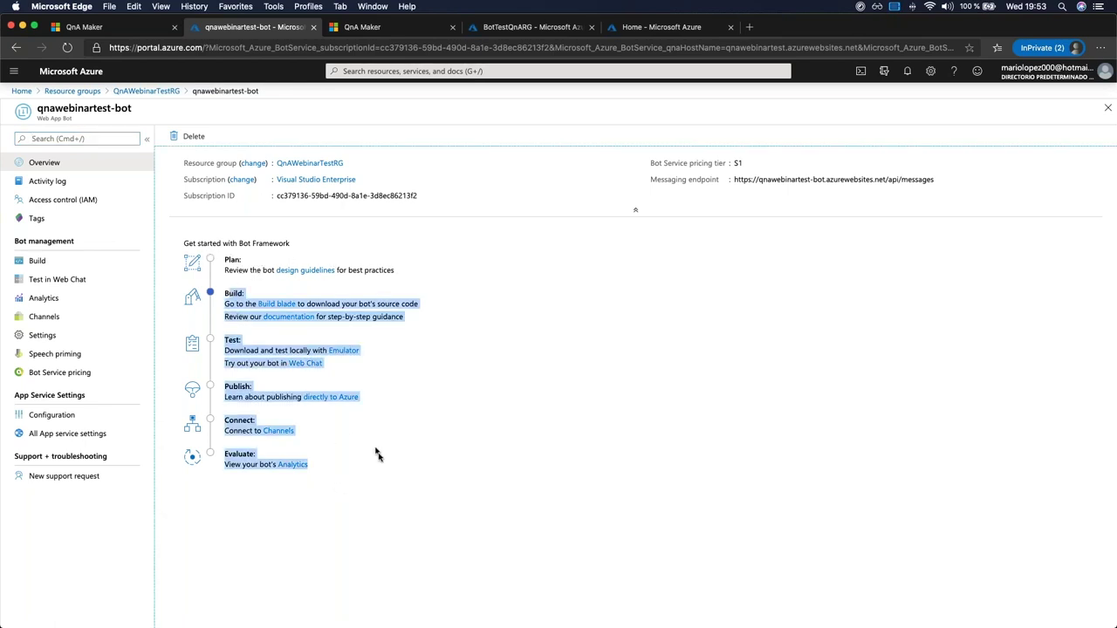
{"action": "left_click", "coordinate": [362, 452]}
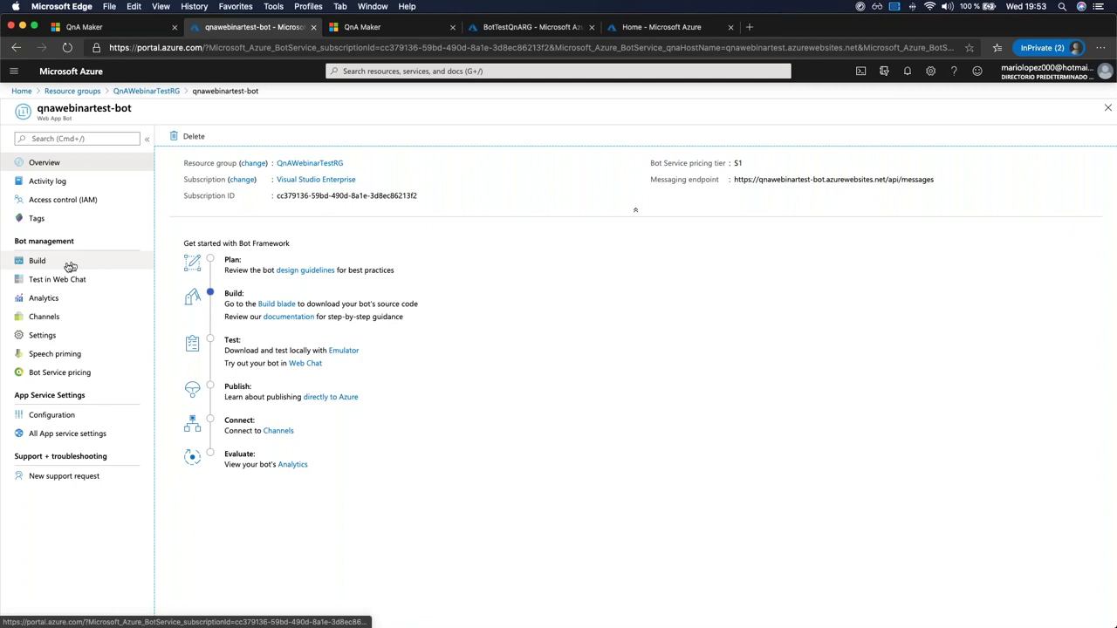
{"action": "left_click", "coordinate": [26, 260]}
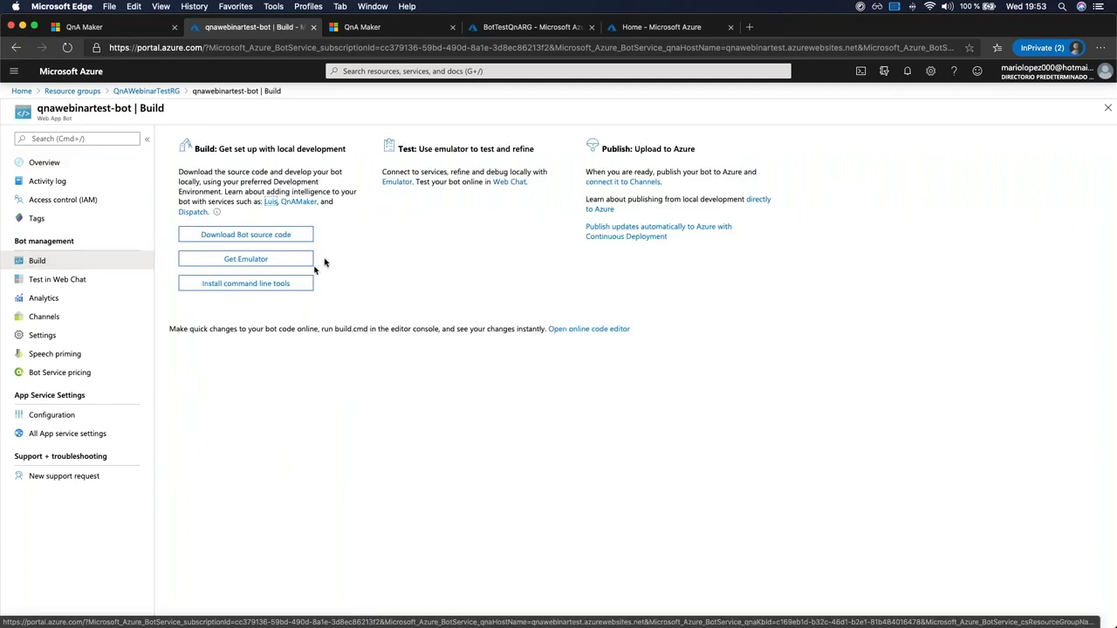
{"action": "left_click", "coordinate": [220, 242]}
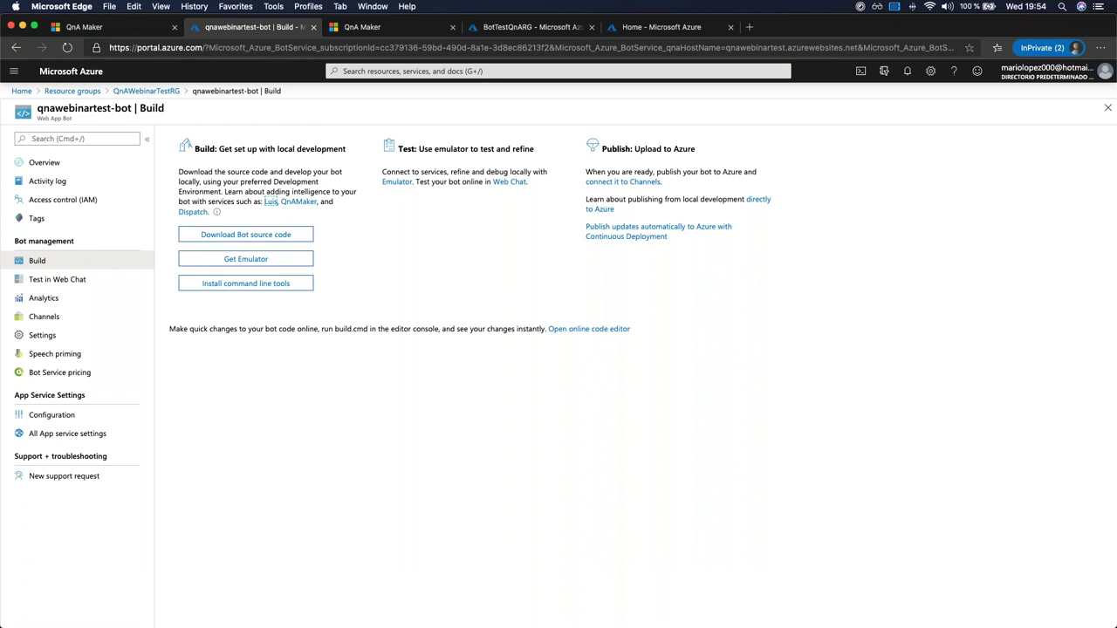
- Switch to Visual Studio in a maximized window and show the QnABot project's QnAMakerBaseDialog.cs and QnABot.cs files
{"action": "key", "text": "super+Tab"}
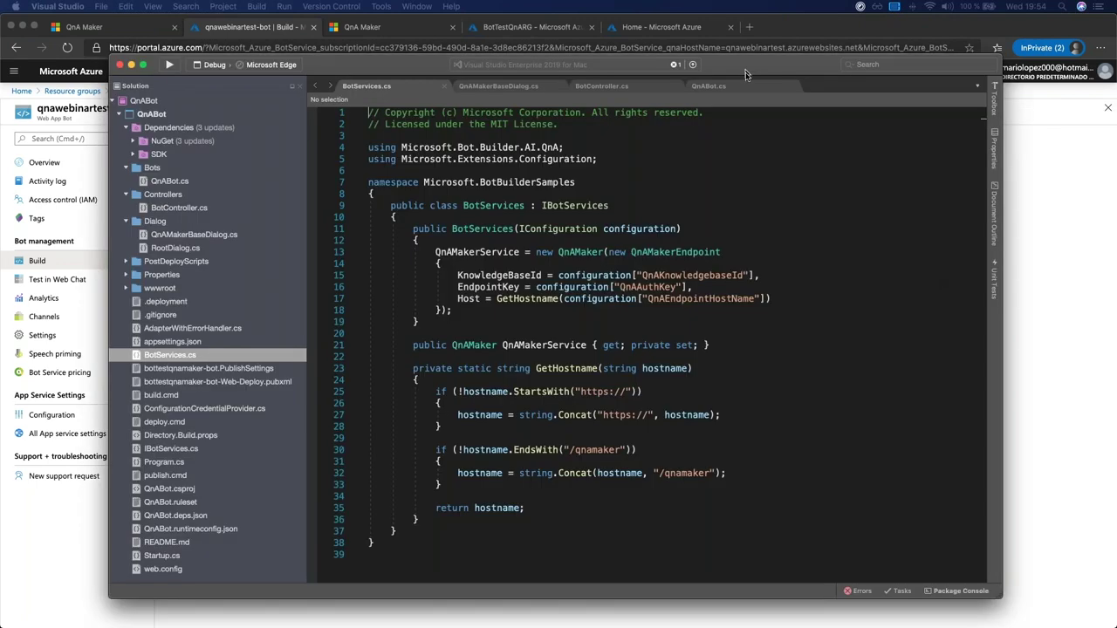
{"action": "double_click", "coordinate": [746, 75]}
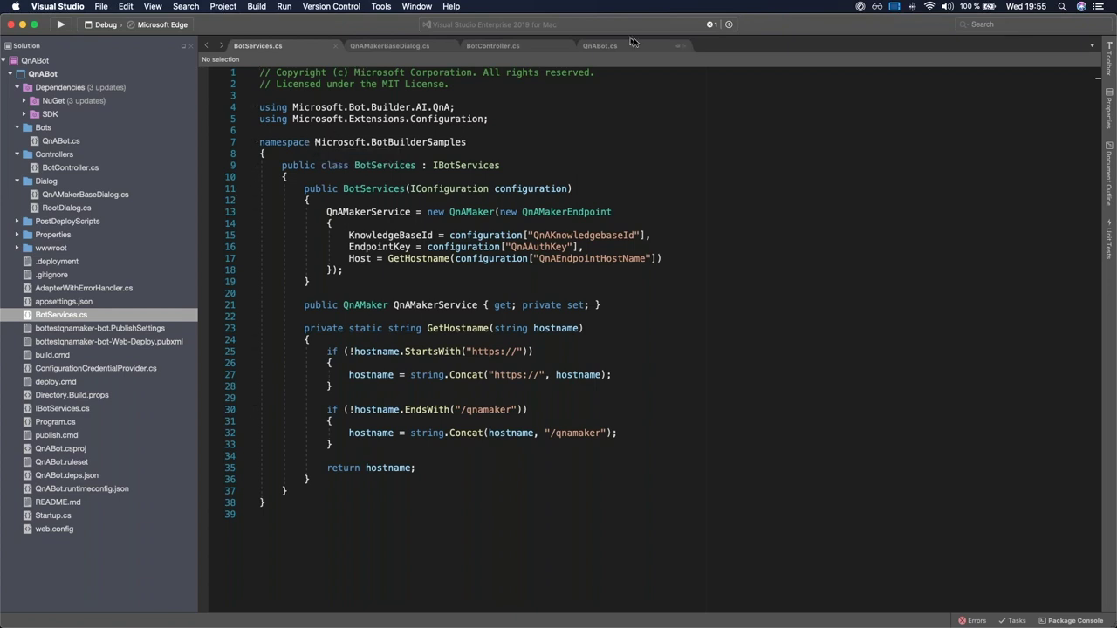
{"action": "left_click", "coordinate": [386, 48]}
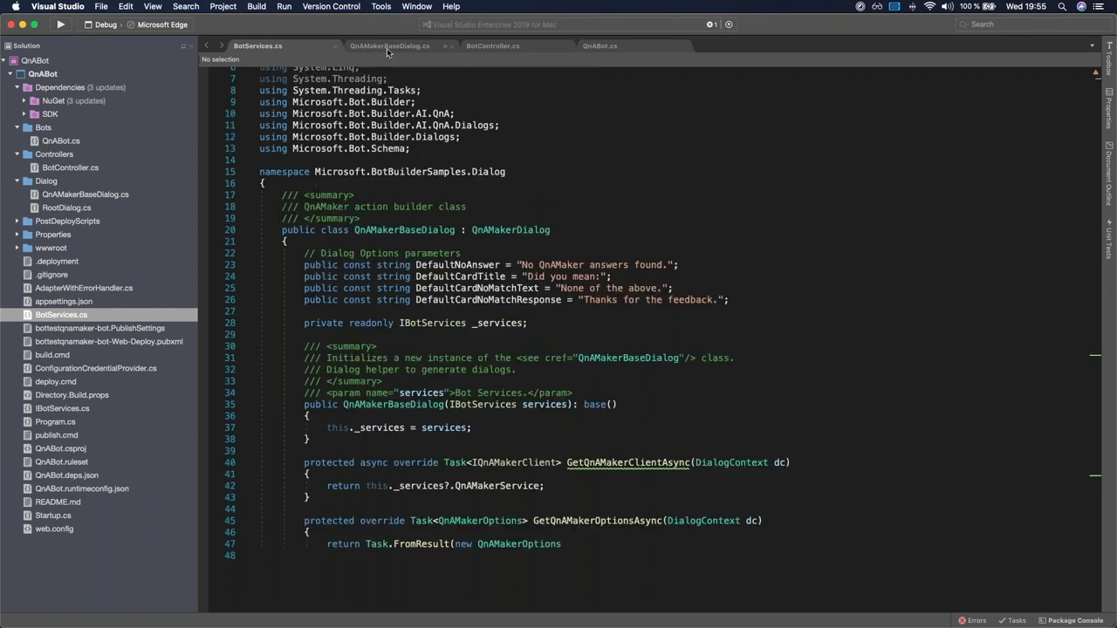
{"action": "left_click", "coordinate": [631, 53]}
- Examine the "Hello and welcome!" message line in OnMembersAddedAsync, and return to the bot's Build page in the Azure portal
{"action": "left_click_drag", "start_coordinate": [350, 414], "coordinate": [942, 415]}
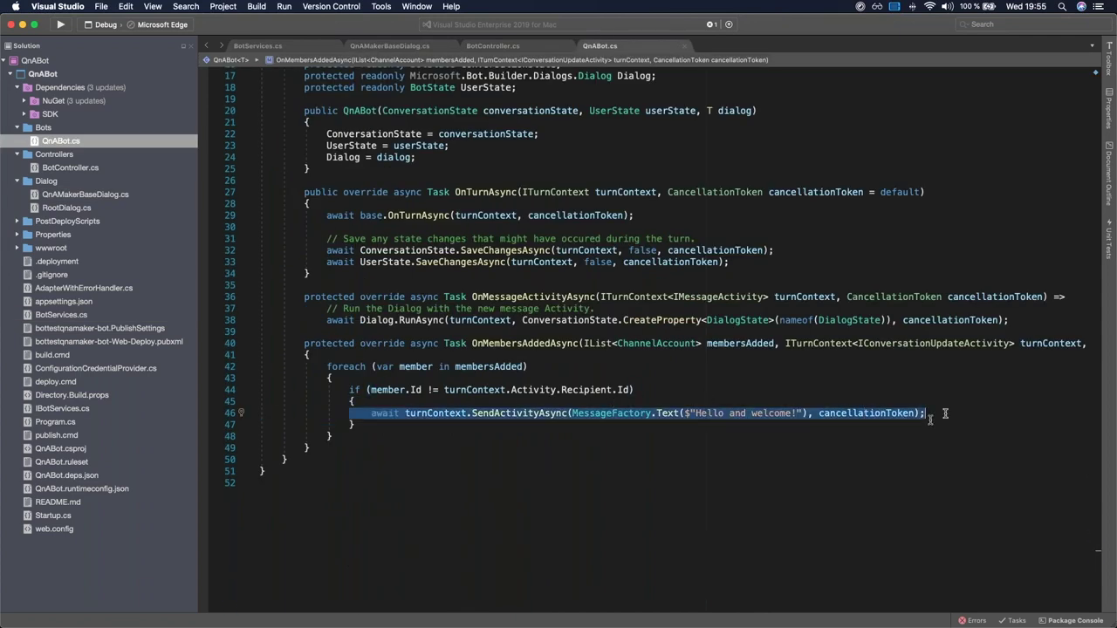
{"action": "left_click", "coordinate": [733, 418]}
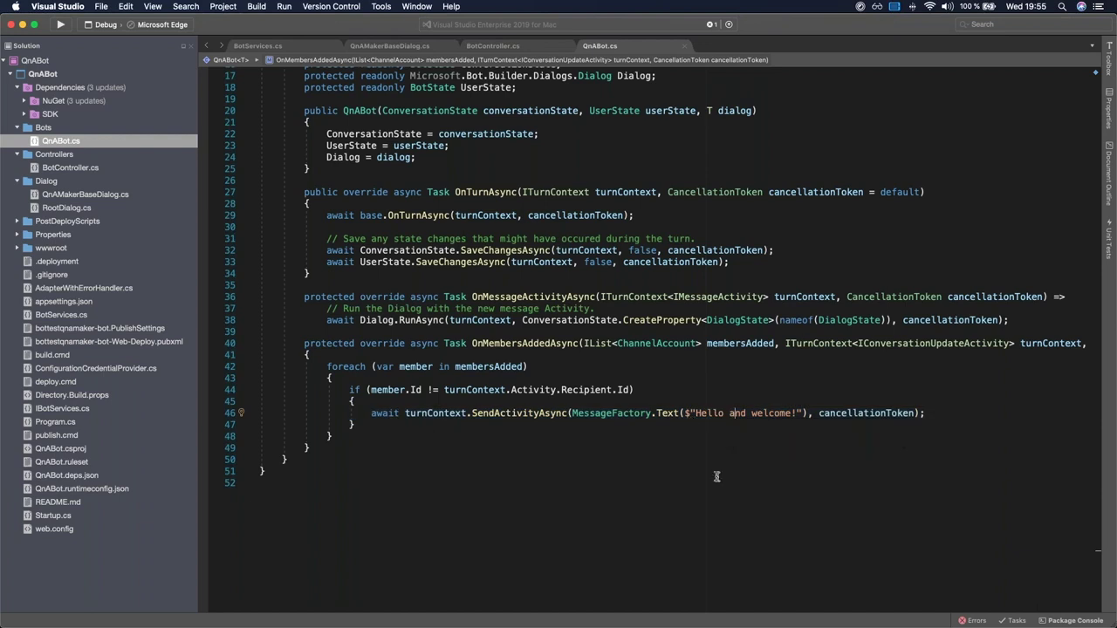
{"action": "left_click_drag", "start_coordinate": [696, 415], "coordinate": [813, 416]}
{"action": "left_click", "coordinate": [766, 414]}
{"action": "left_click", "coordinate": [693, 414]}
{"action": "left_click", "coordinate": [979, 416]}
{"action": "left_click", "coordinate": [22, 25]}
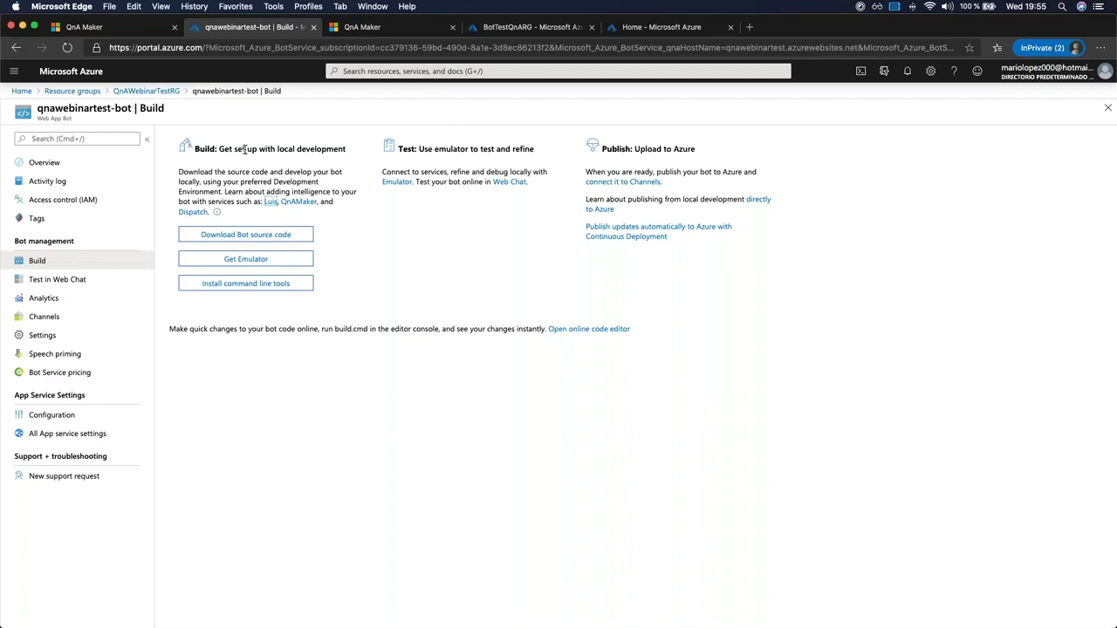
- Review the emulator testing section of the Build page and open the bot's Test in Web Chat page
{"action": "left_click_drag", "start_coordinate": [403, 149], "coordinate": [524, 139]}
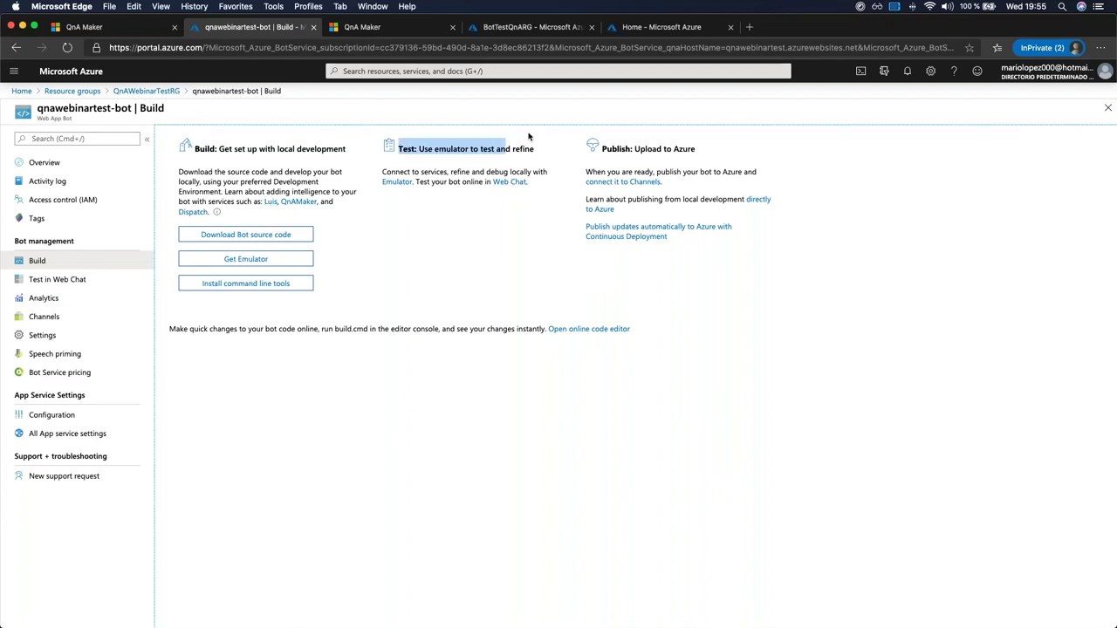
{"action": "left_click", "coordinate": [482, 126]}
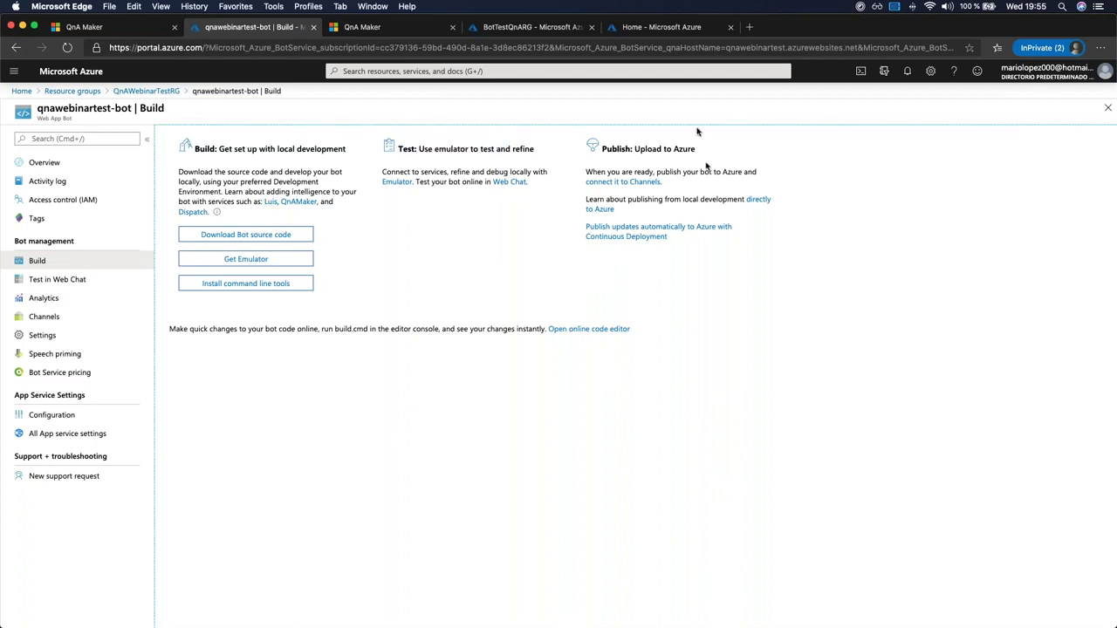
{"action": "left_click", "coordinate": [41, 281]}
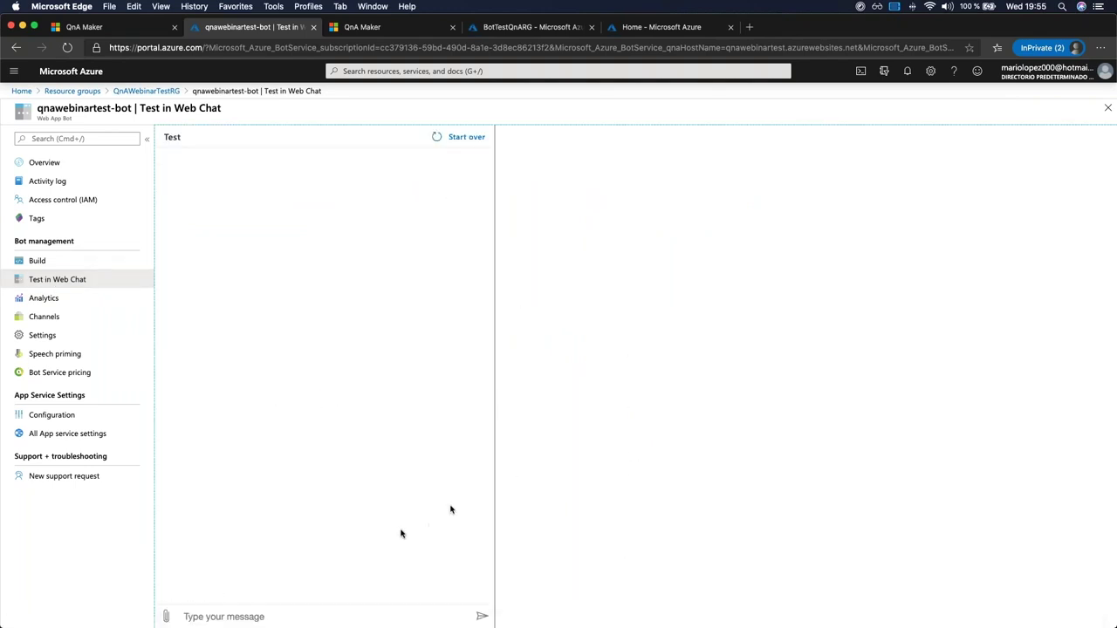
{"action": "left_click", "coordinate": [260, 617]}
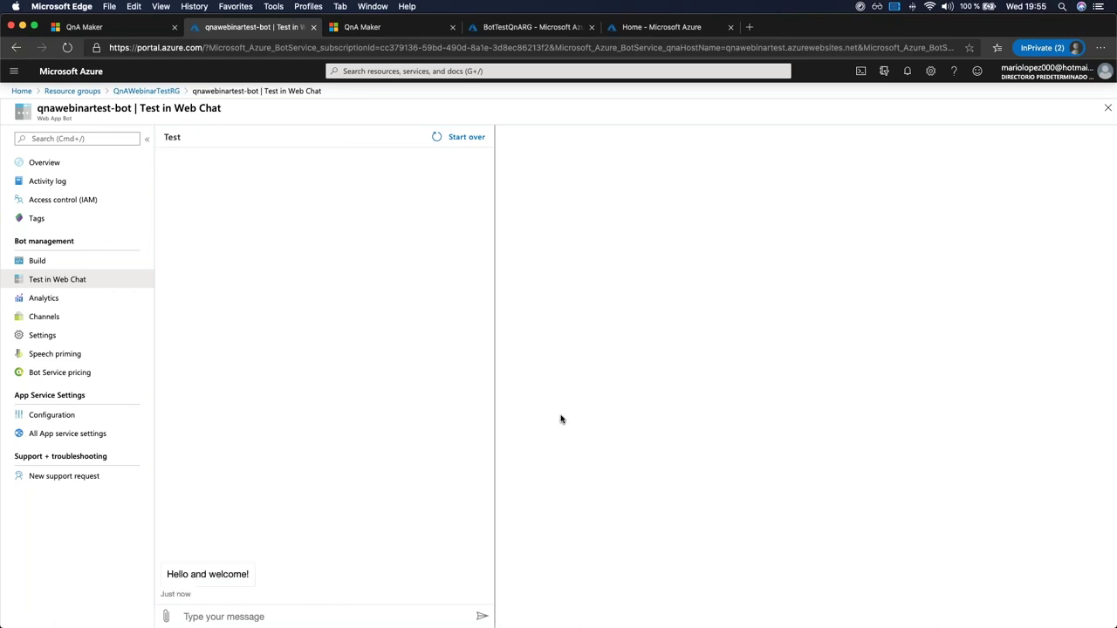
{"action": "left_click_drag", "start_coordinate": [160, 576], "coordinate": [357, 574]}
{"action": "left_click", "coordinate": [357, 574]}
- Send the messages "Hola" and "que tal estas?" to the bot in the test chat
{"action": "left_click", "coordinate": [335, 618]}
{"action": "type", "text": "Hola"}
{"action": "key", "text": "Return"}
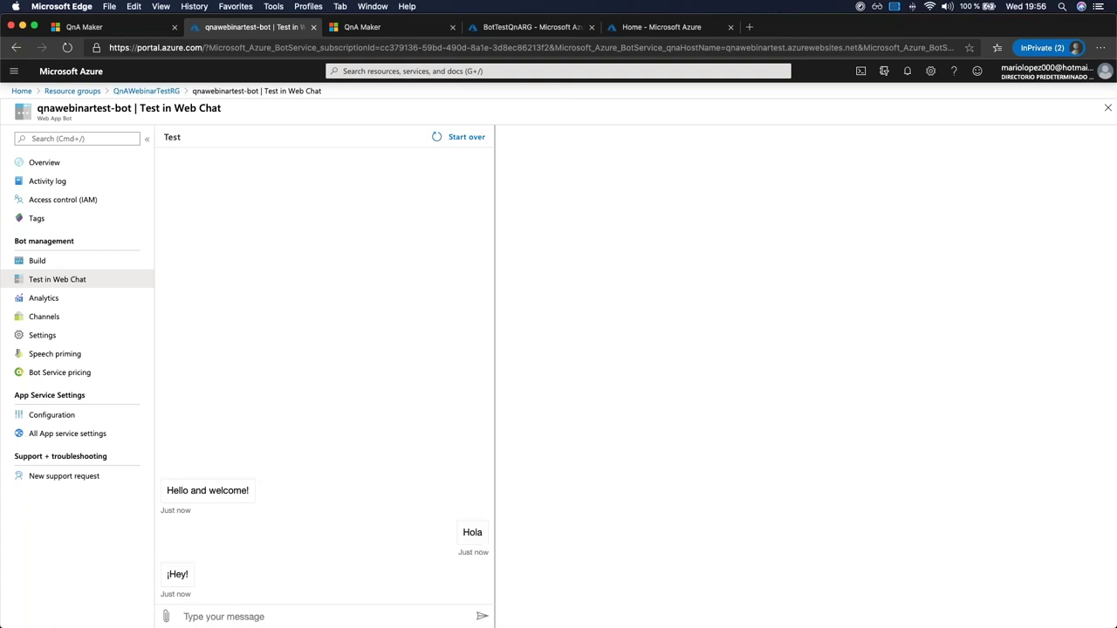
{"action": "type", "text": "que tal estas?"}
{"action": "key", "text": "Return"}
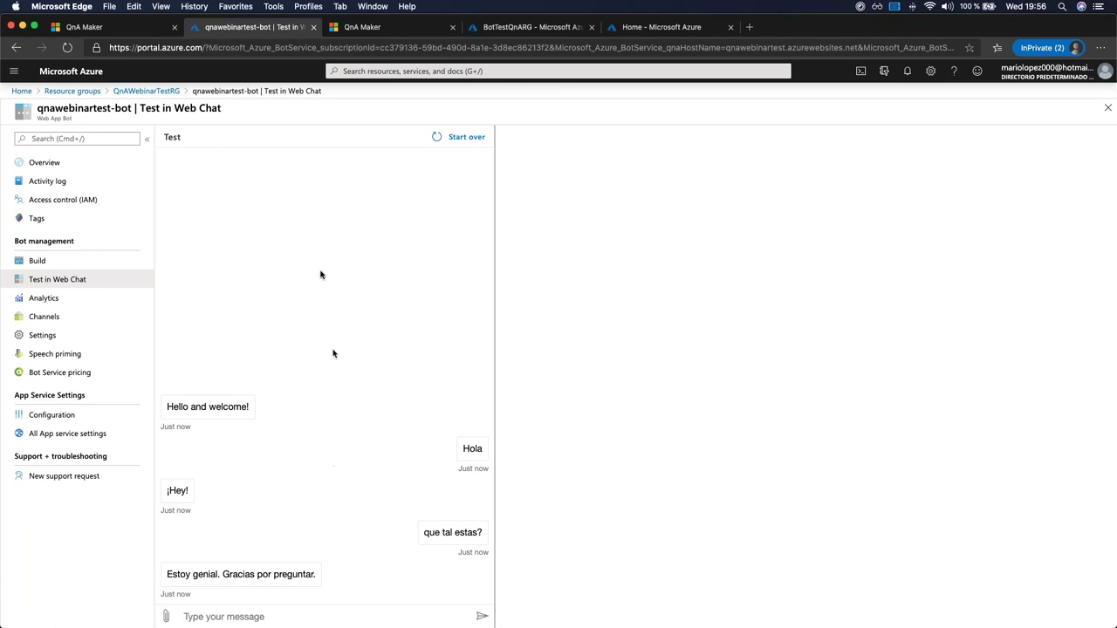
- Examine the bot's Analytics, from grand totals and retention to users and activities, and open its Channels page
{"action": "left_click", "coordinate": [77, 300]}
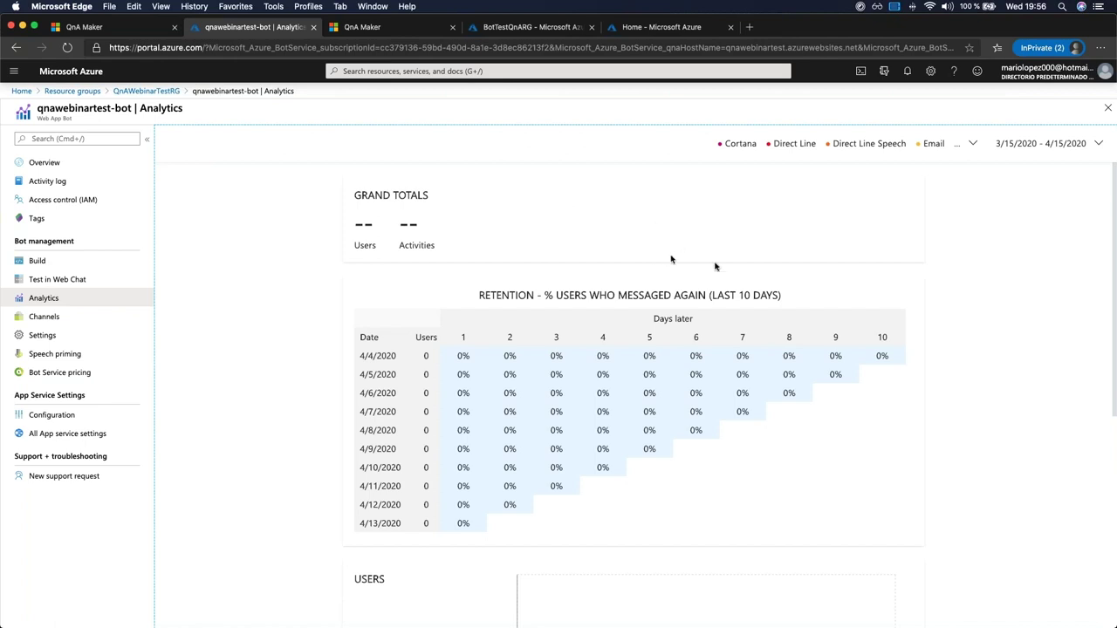
{"action": "scroll", "coordinate": [512, 250], "scroll_direction": "down", "scroll_amount": 2}
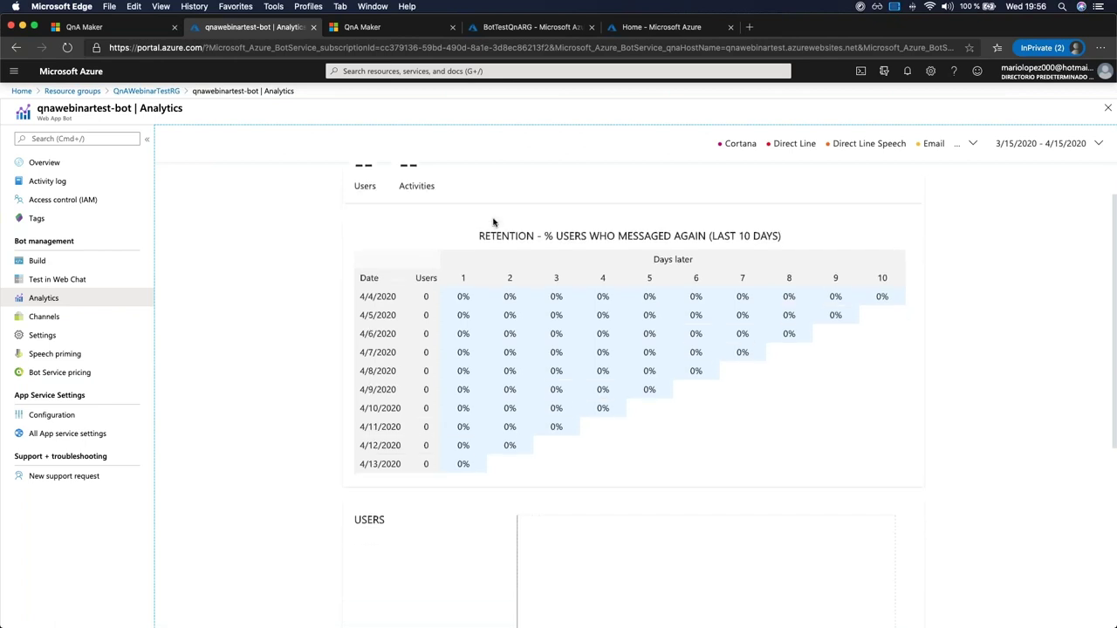
{"action": "scroll", "coordinate": [576, 223], "scroll_direction": "down", "scroll_amount": 4}
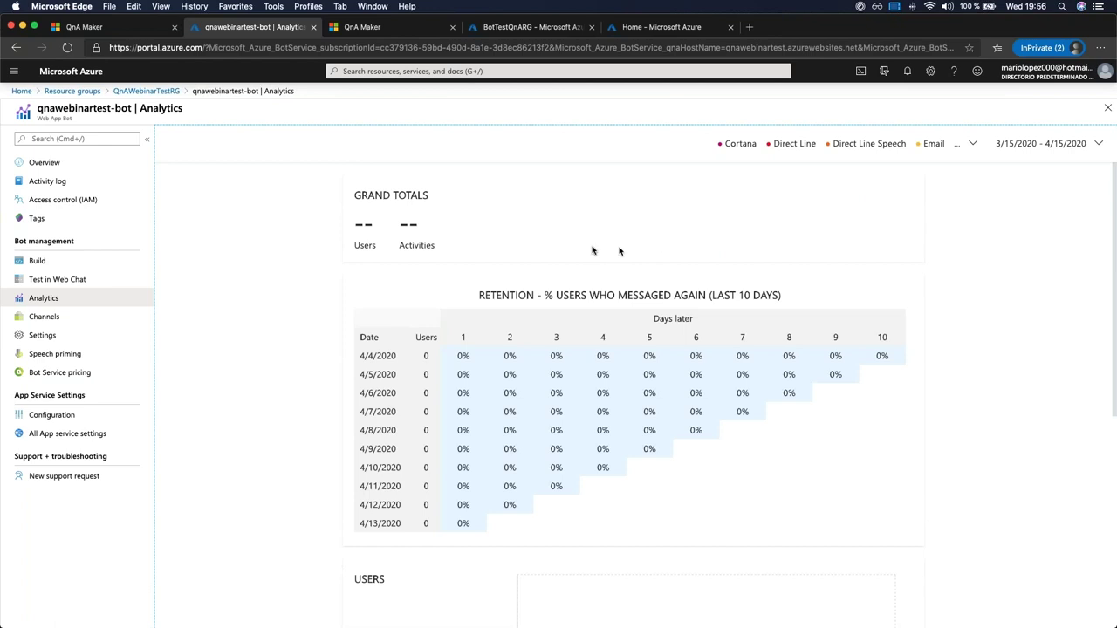
{"action": "scroll", "coordinate": [570, 280], "scroll_direction": "down", "scroll_amount": 5}
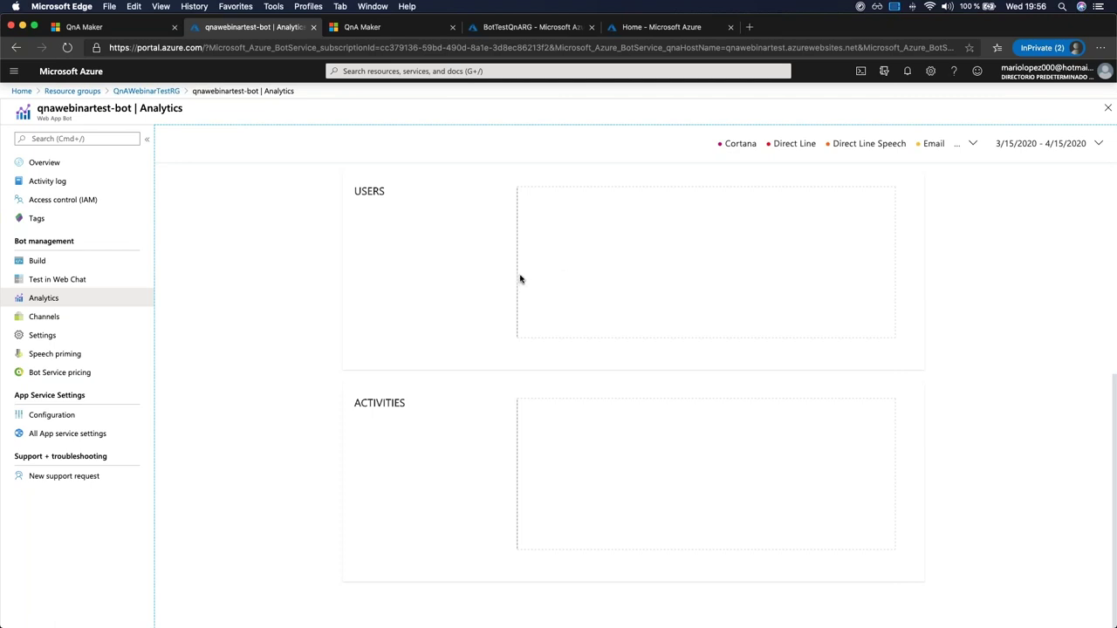
{"action": "scroll", "coordinate": [519, 276], "scroll_direction": "up", "scroll_amount": 3}
{"action": "scroll", "coordinate": [518, 270], "scroll_direction": "up", "scroll_amount": 4}
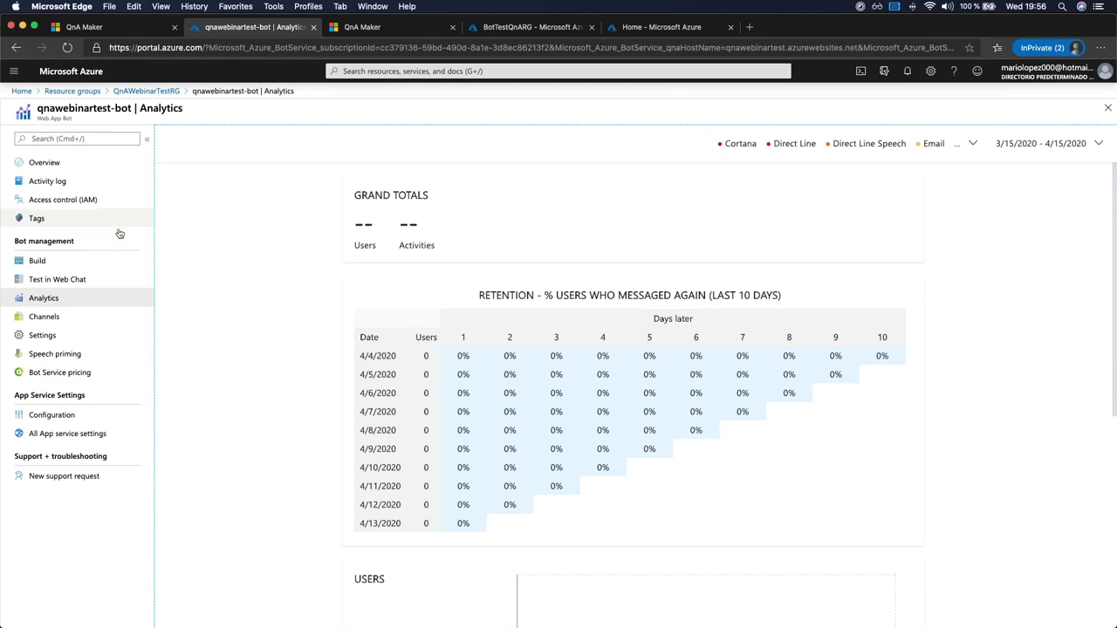
{"action": "left_click", "coordinate": [44, 317]}
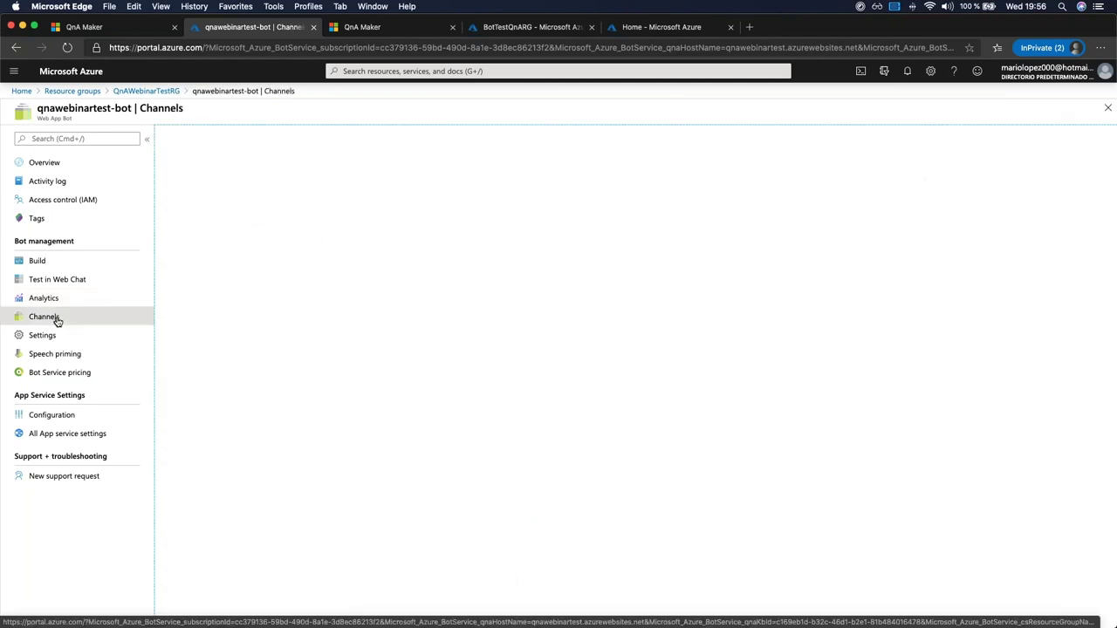
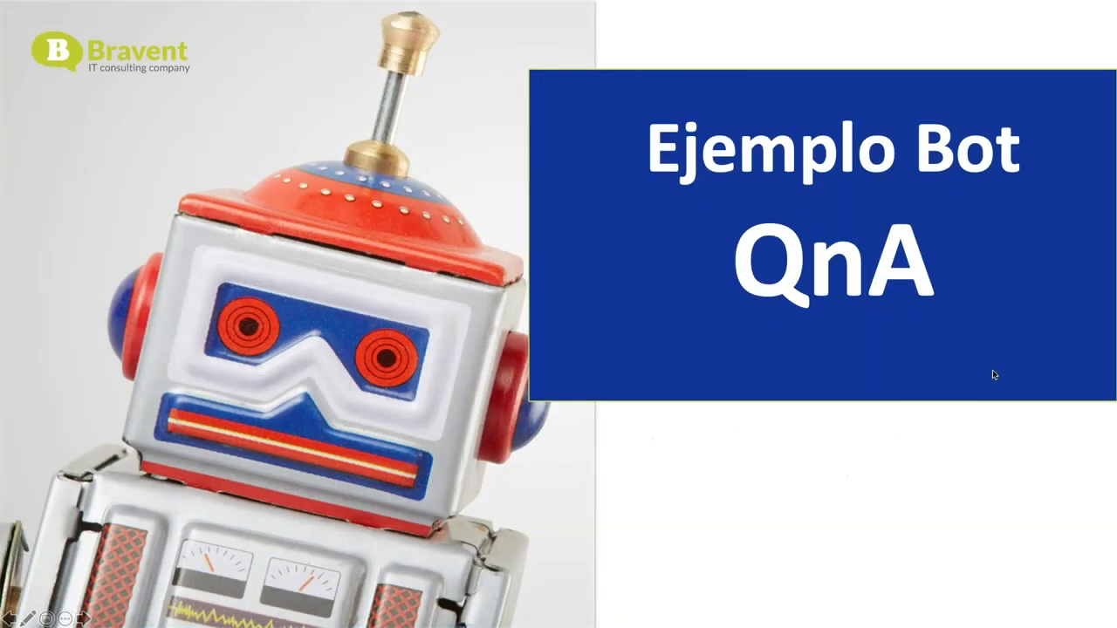
{"action": "key", "text": "Right"}
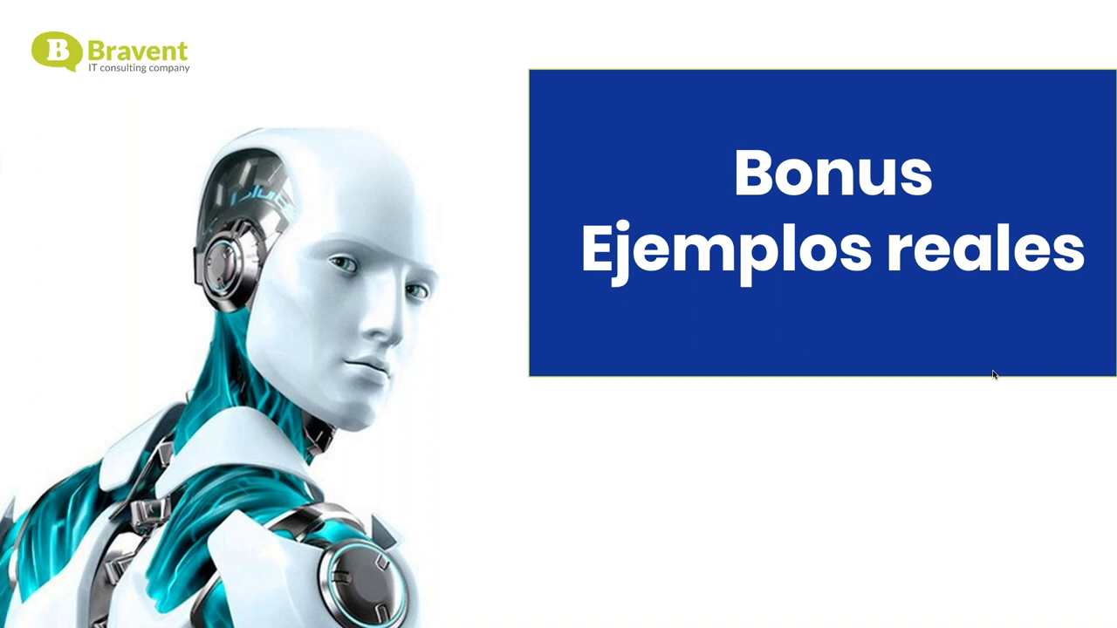
{"action": "key", "text": "Right"}
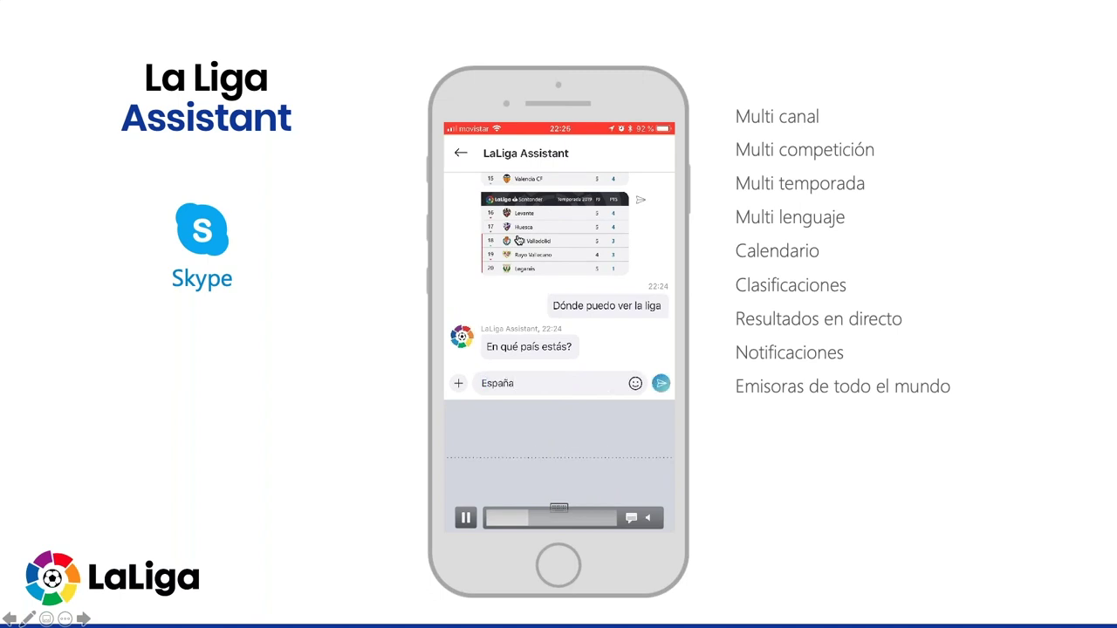
{"action": "key", "text": "Right"}
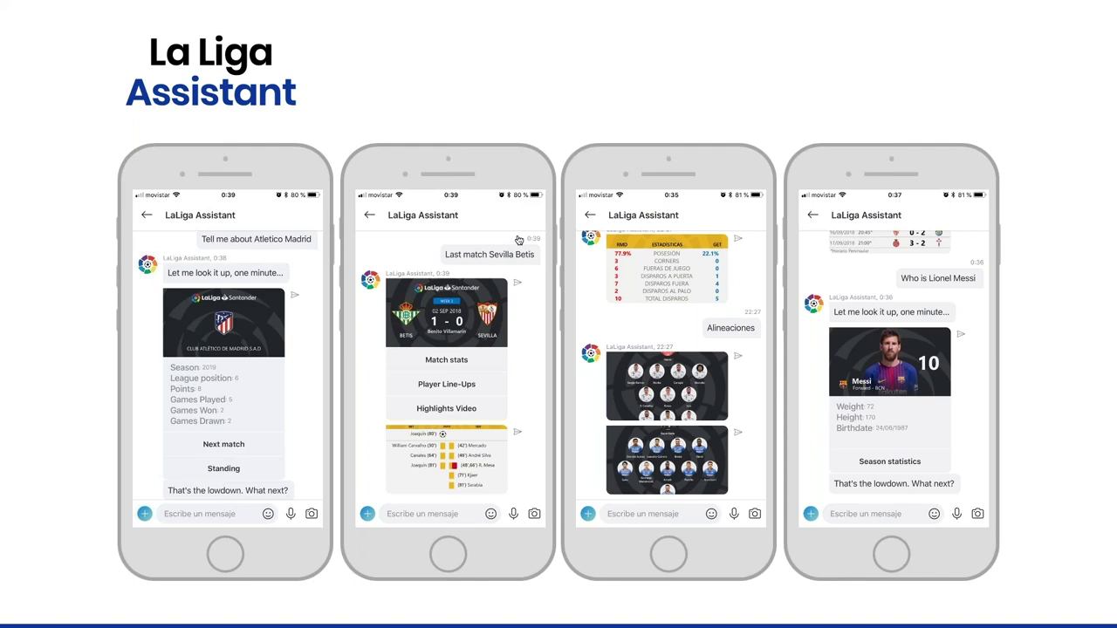
{"action": "left_click", "coordinate": [519, 240]}
{"action": "mouse_move", "coordinate": [511, 510]}
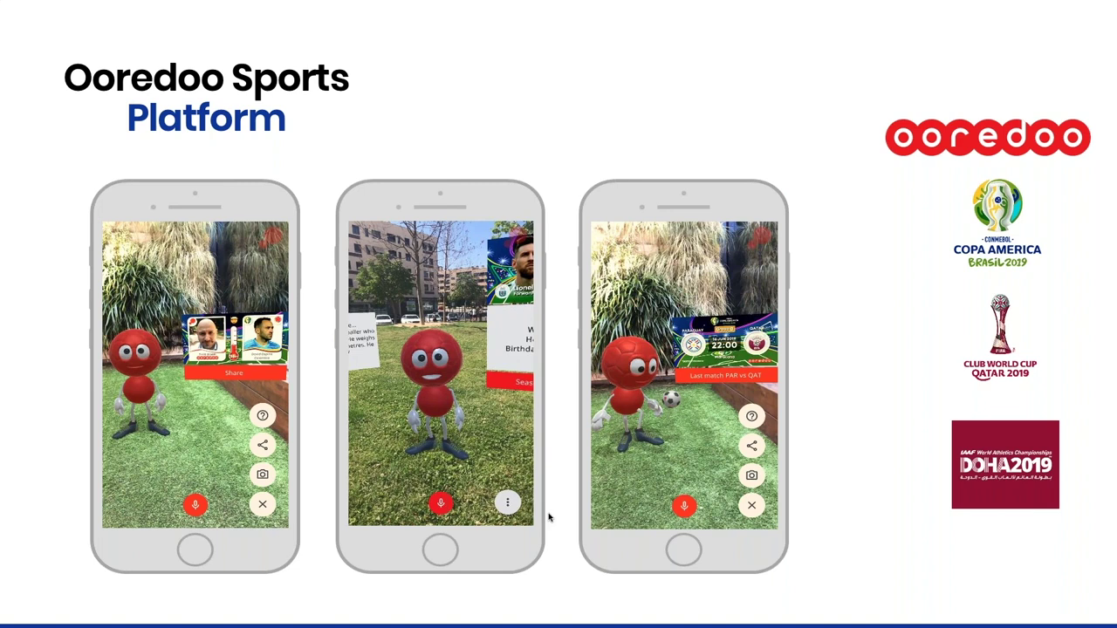
{"action": "key", "text": "Right"}
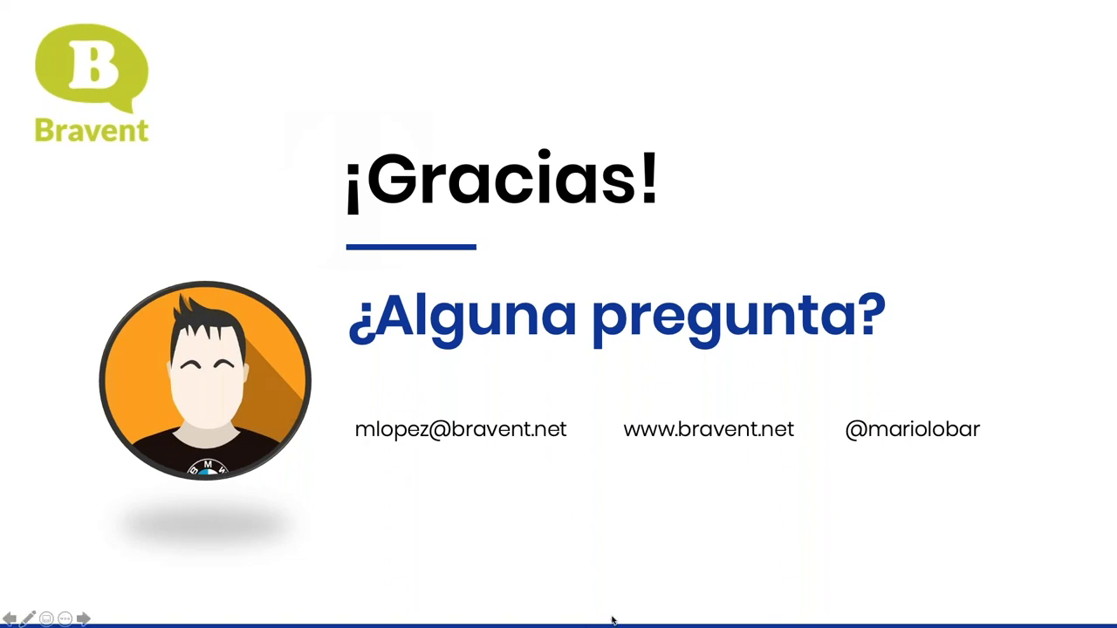
{"action": "key", "text": "Escape"}
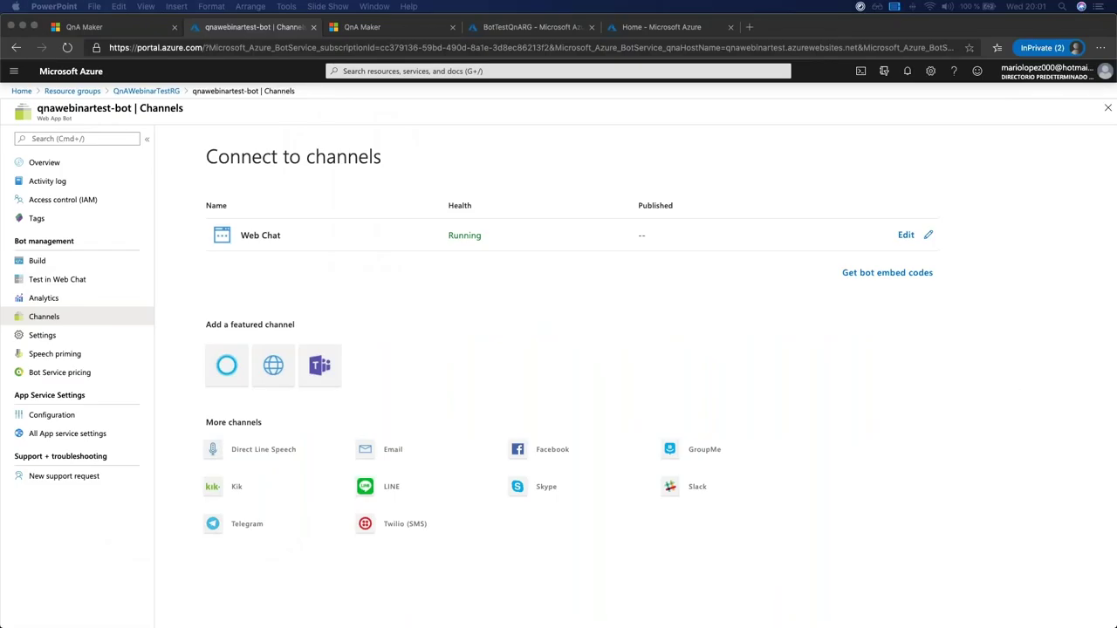